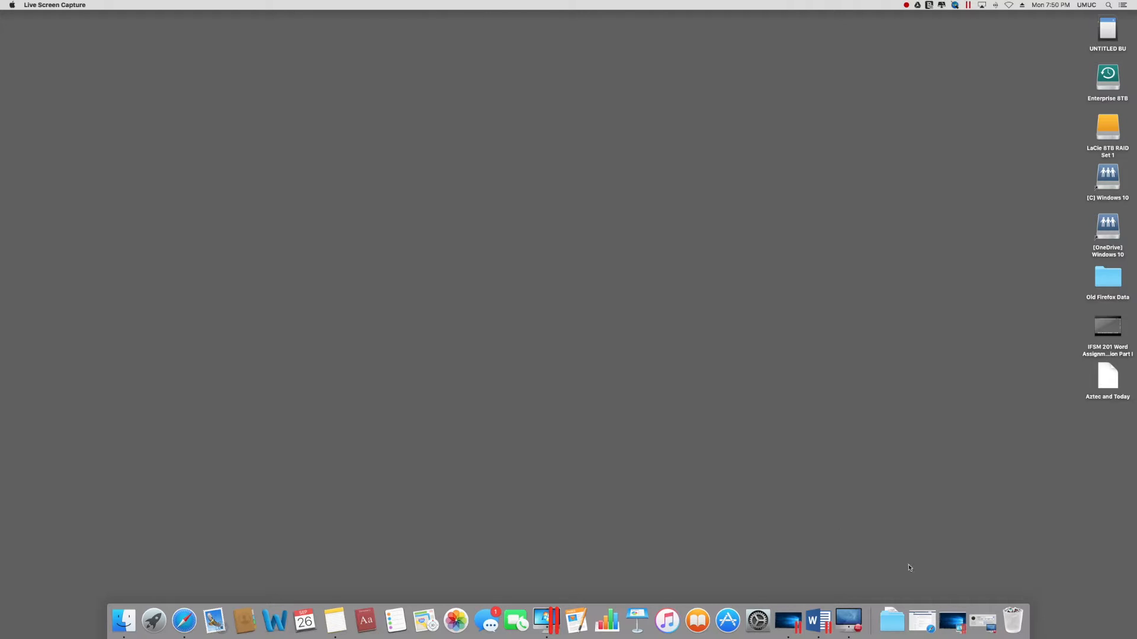
Step: Launch the Windows 10 virtual machine from the Parallels Desktop icon in the Dock
click(955, 626)
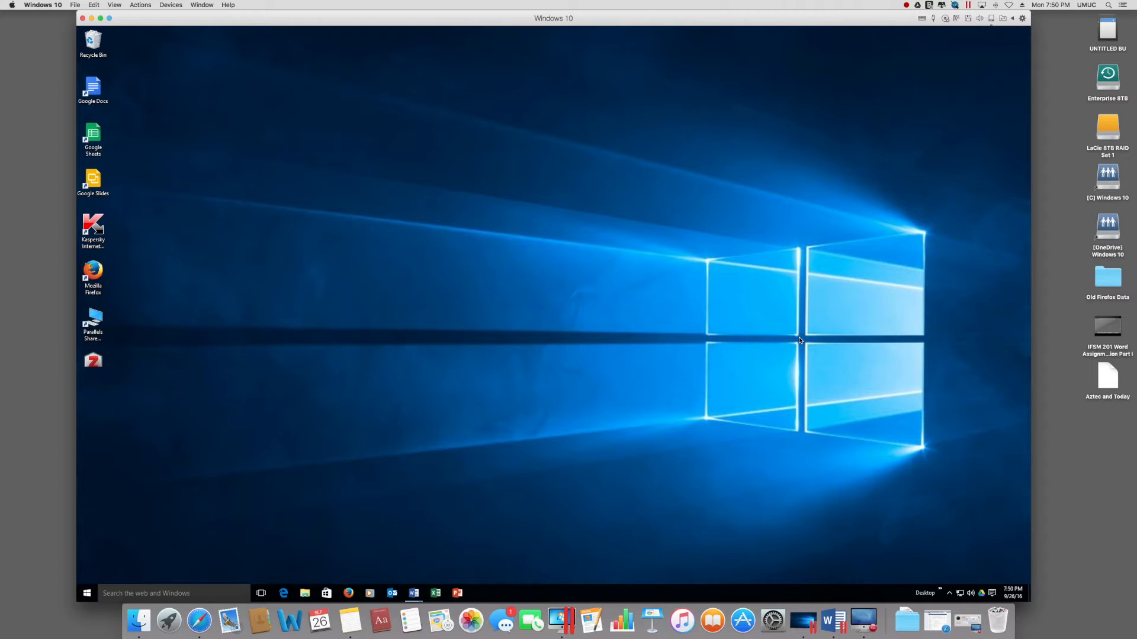
mouse_move(1111, 328)
Step: Bring the APA Cover and Reference Page Template window forward and shift it right
mouse_move(415, 594)
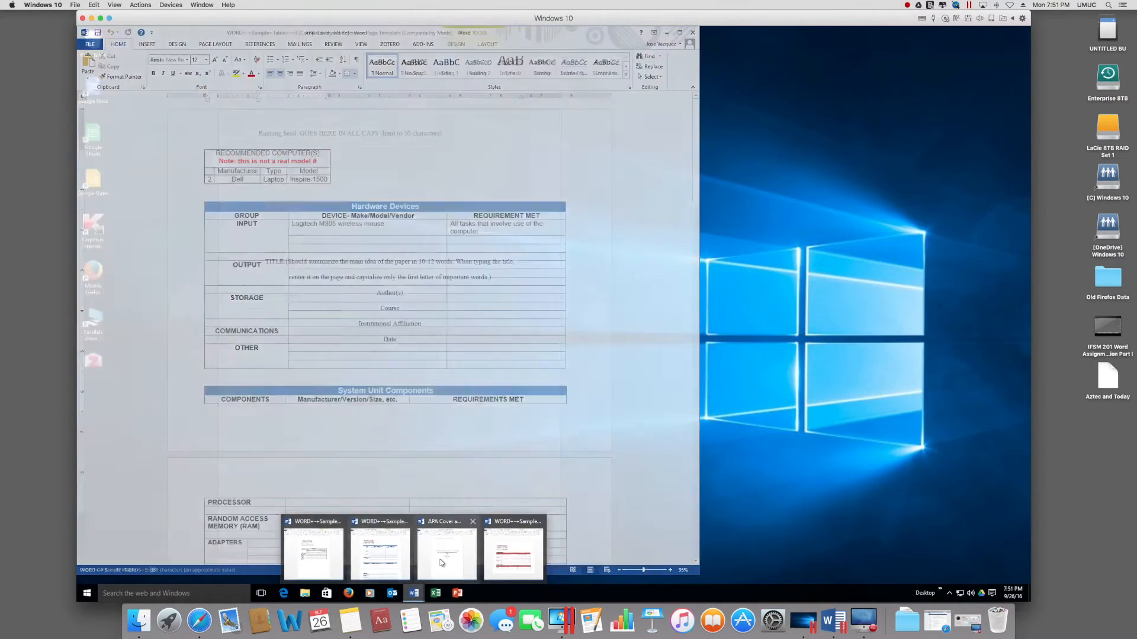
click(441, 562)
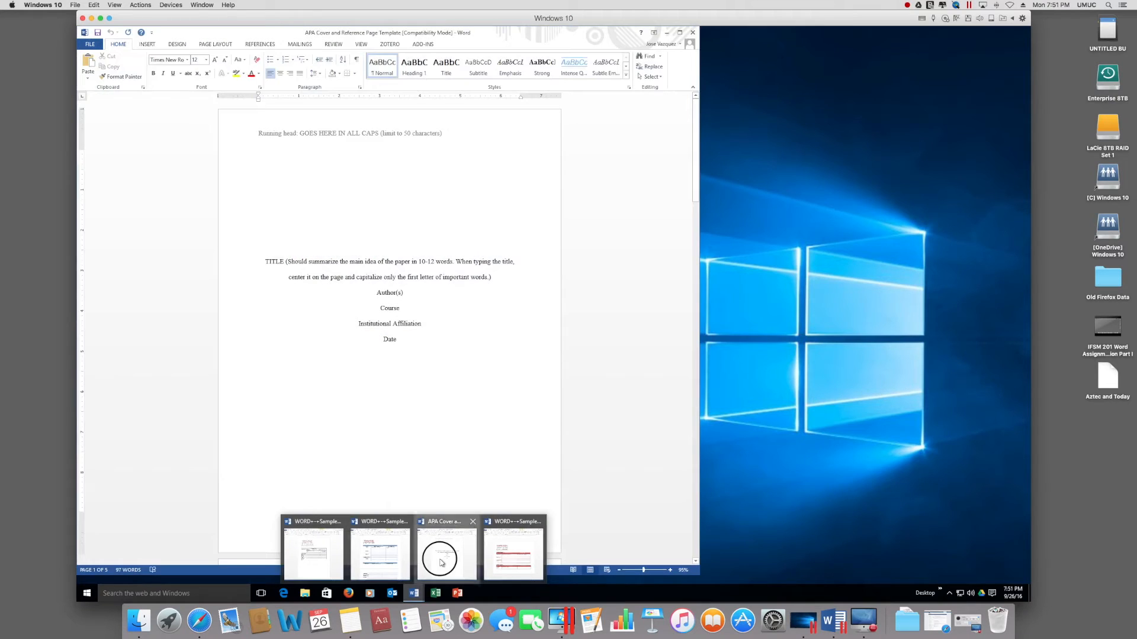
drag(535, 45, 658, 44)
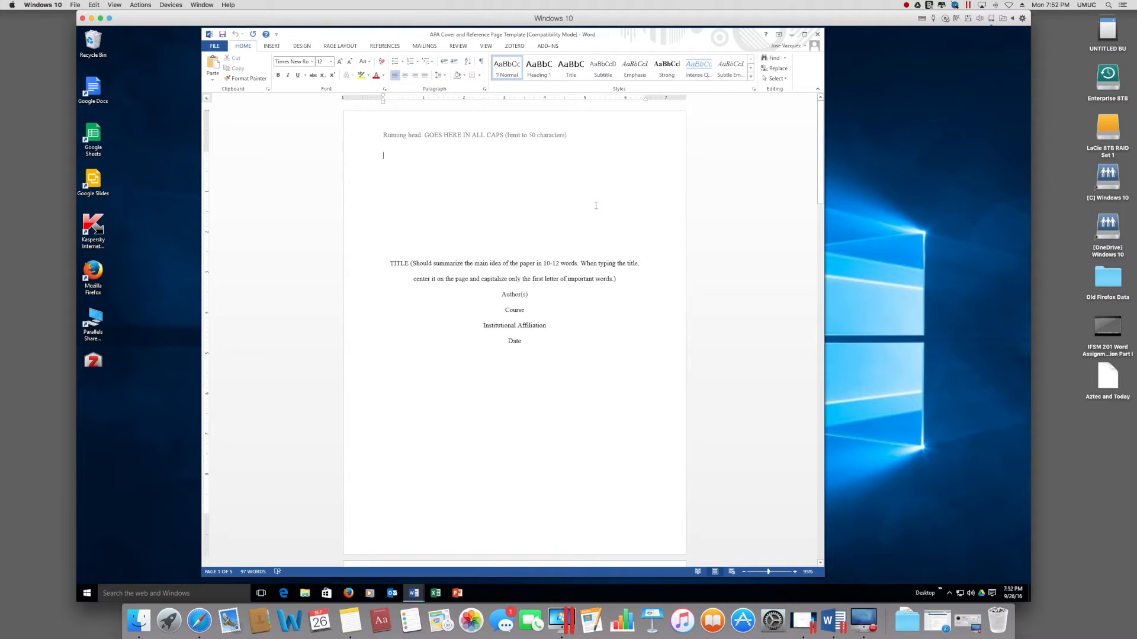
Step: Scroll through the cover page, narrative placeholders and References page with two sample citations
scroll(595, 206, down, 5)
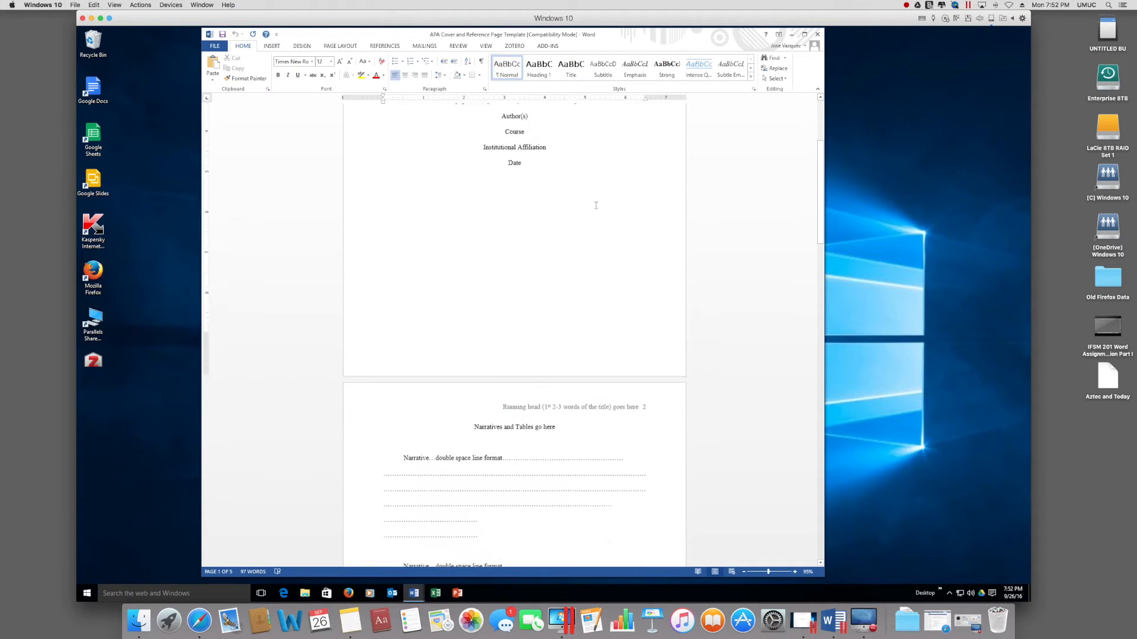
scroll(596, 205, up, 3)
scroll(596, 205, down, 5)
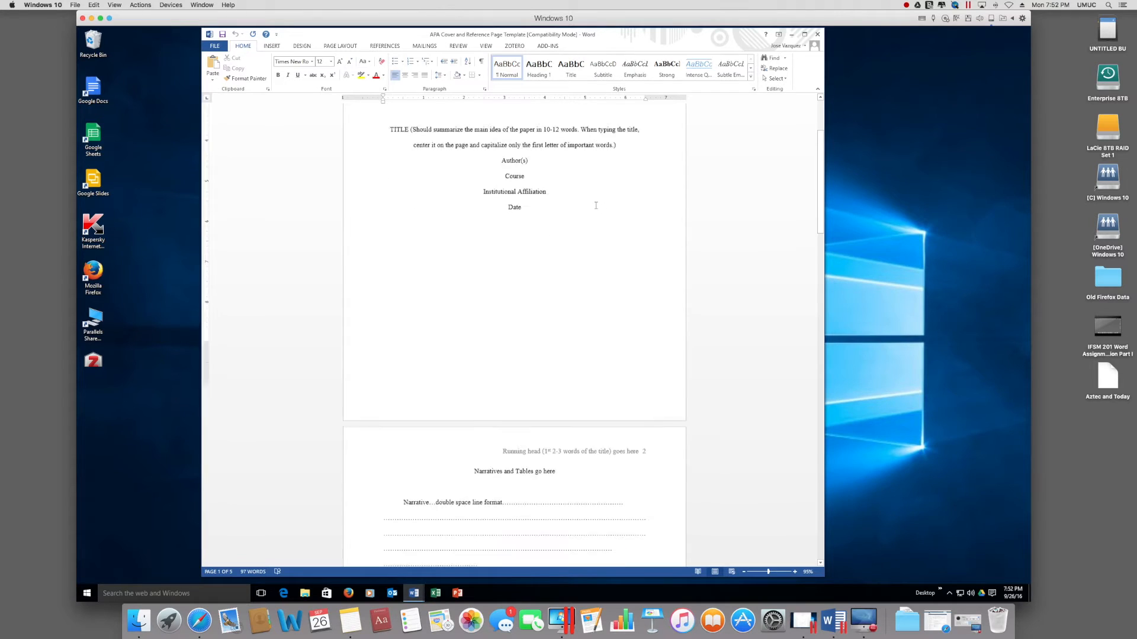
scroll(513, 457, down, 1)
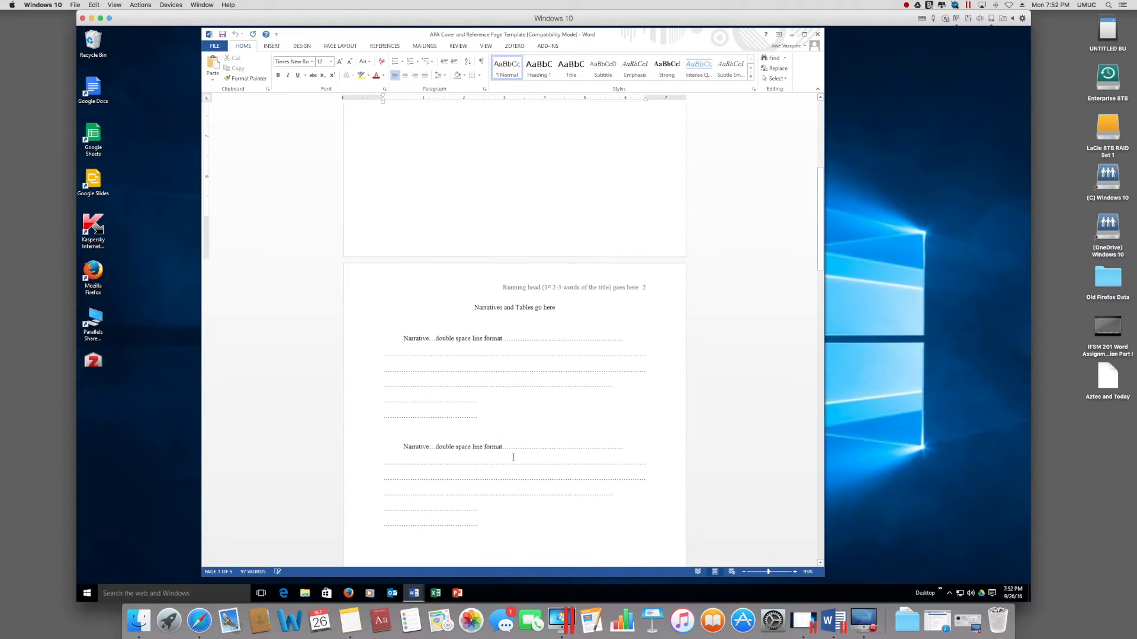
scroll(494, 432, down, 7)
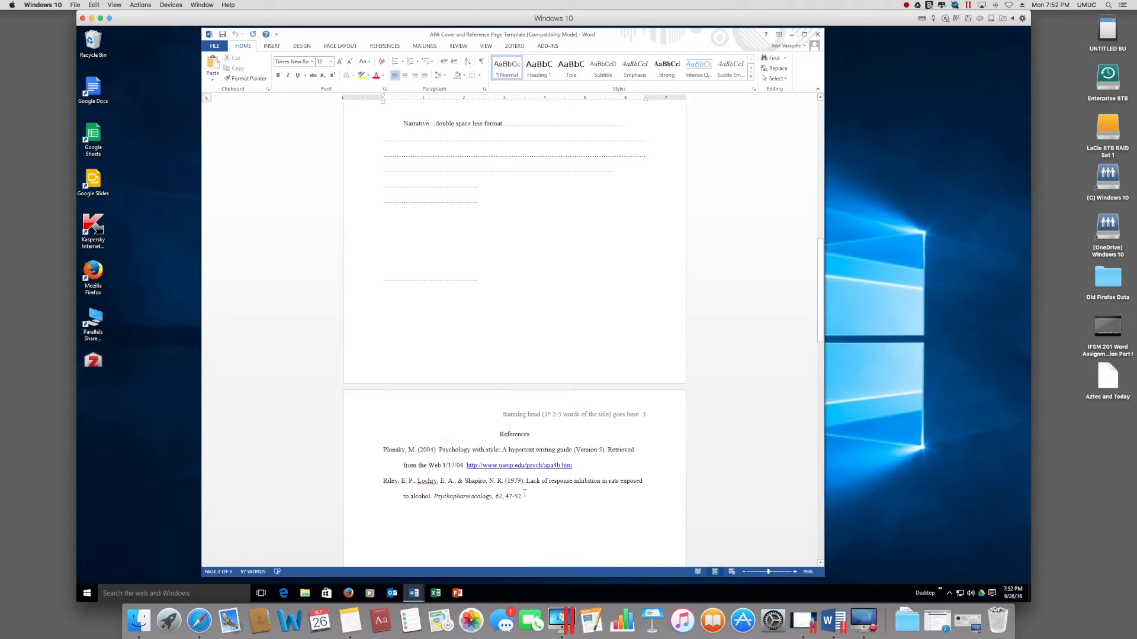
scroll(468, 499, up, 8)
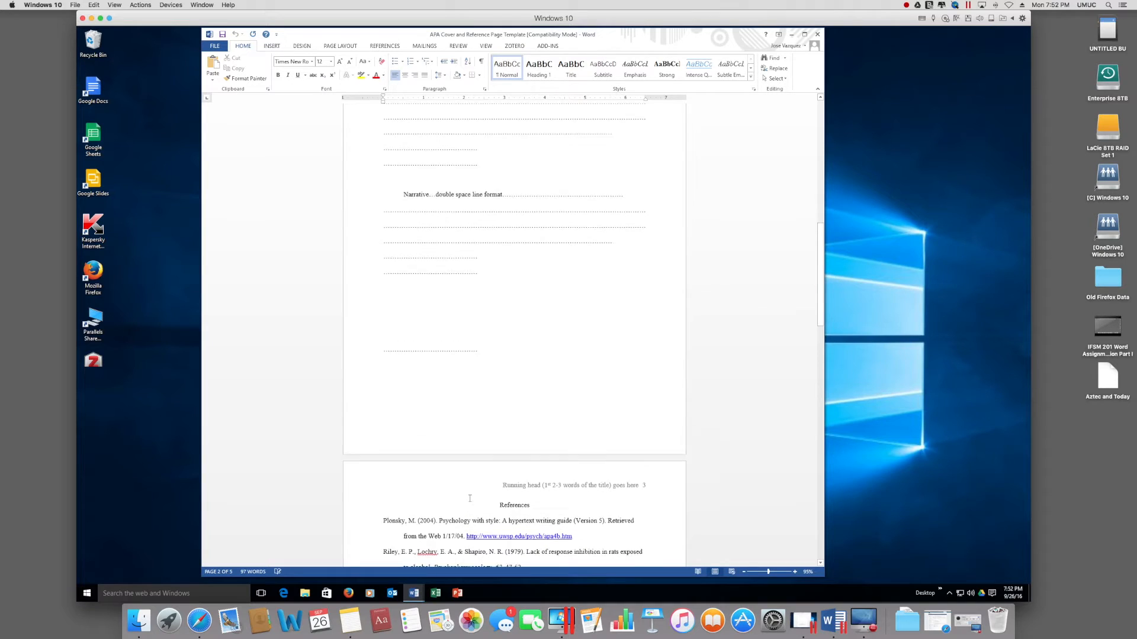
scroll(470, 499, up, 10)
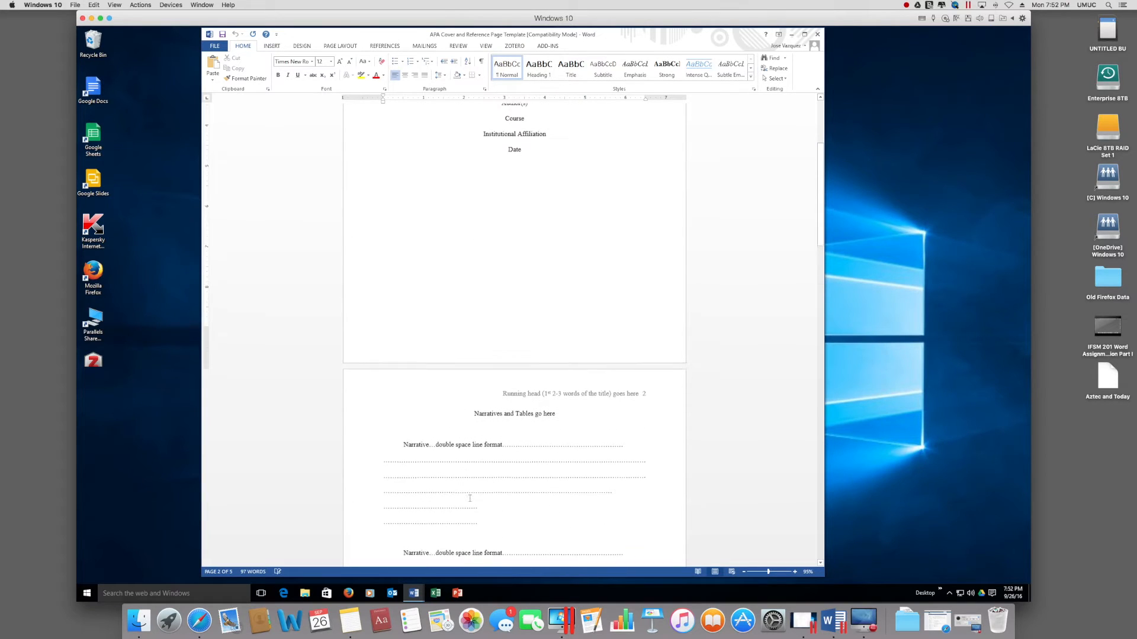
Step: Switch to the sample tables document and select the entire Hardware Devices table
drag(521, 37, 625, 38)
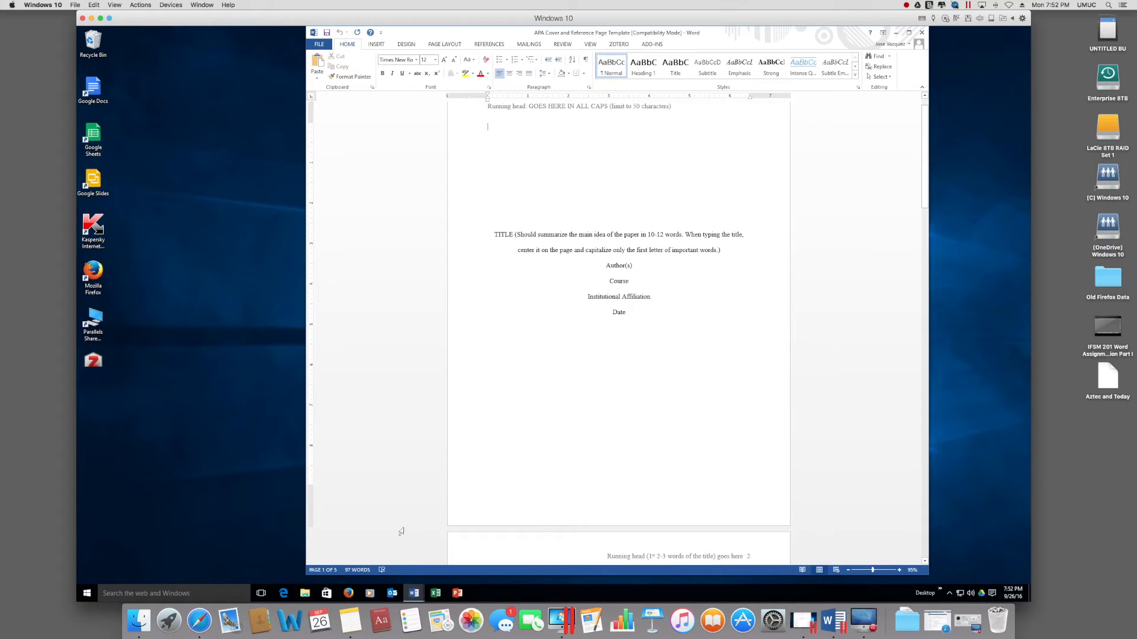
mouse_move(416, 593)
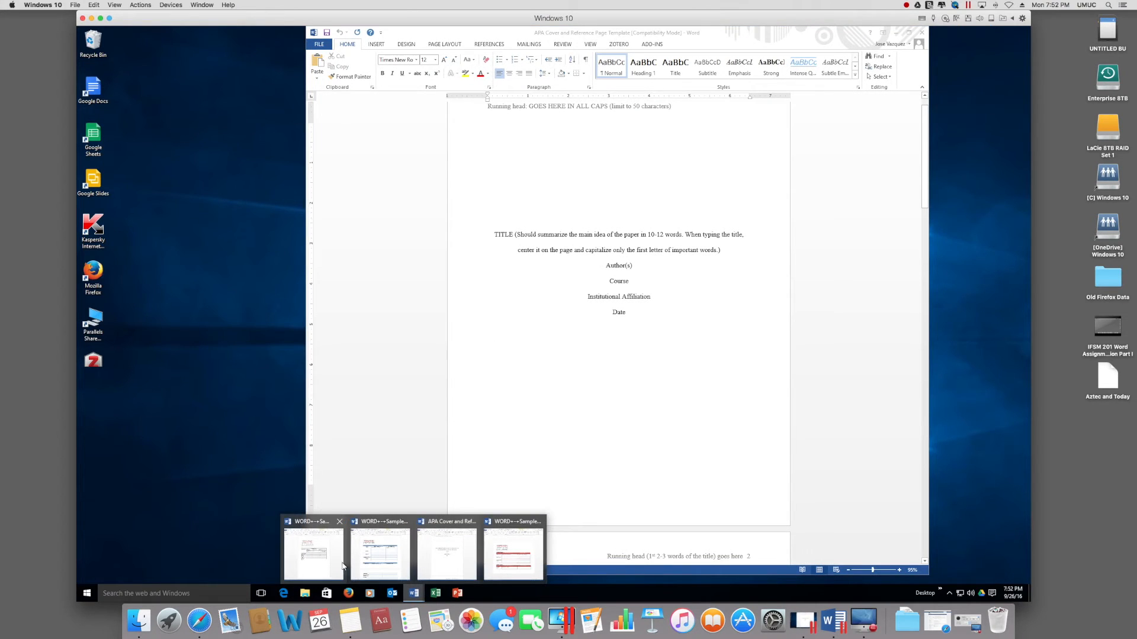
mouse_move(500, 559)
click(501, 559)
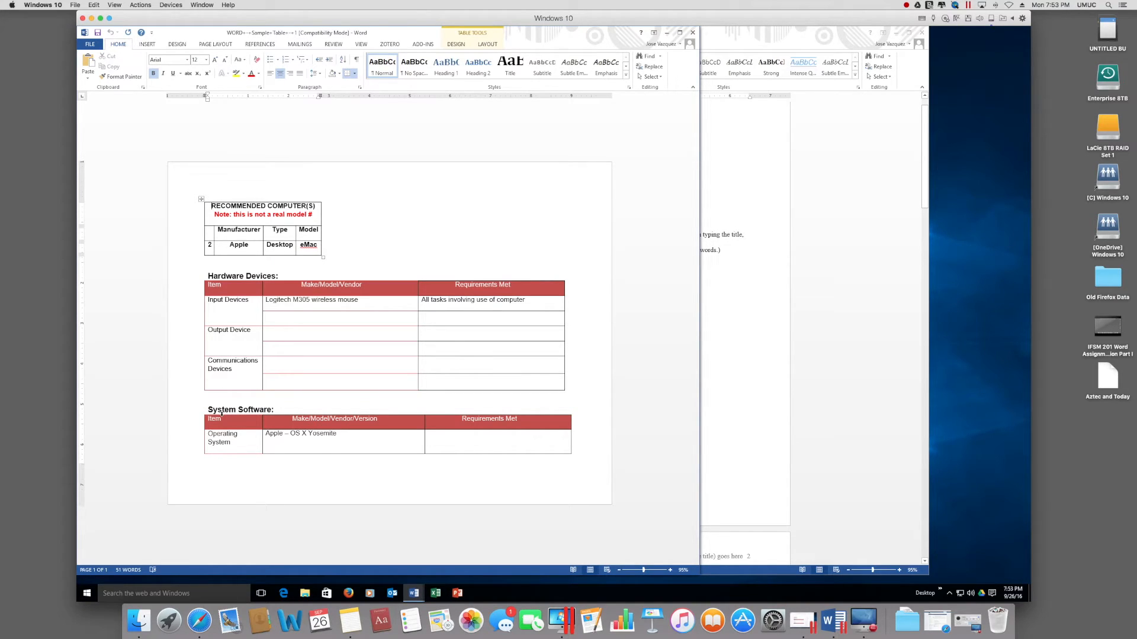
click(215, 293)
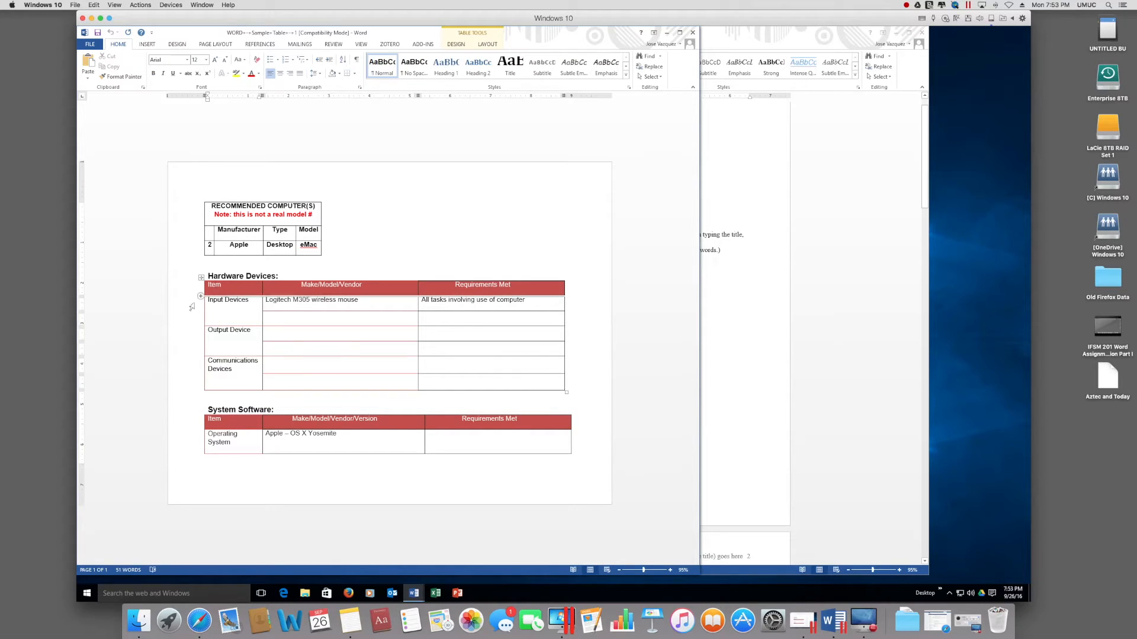
click(201, 277)
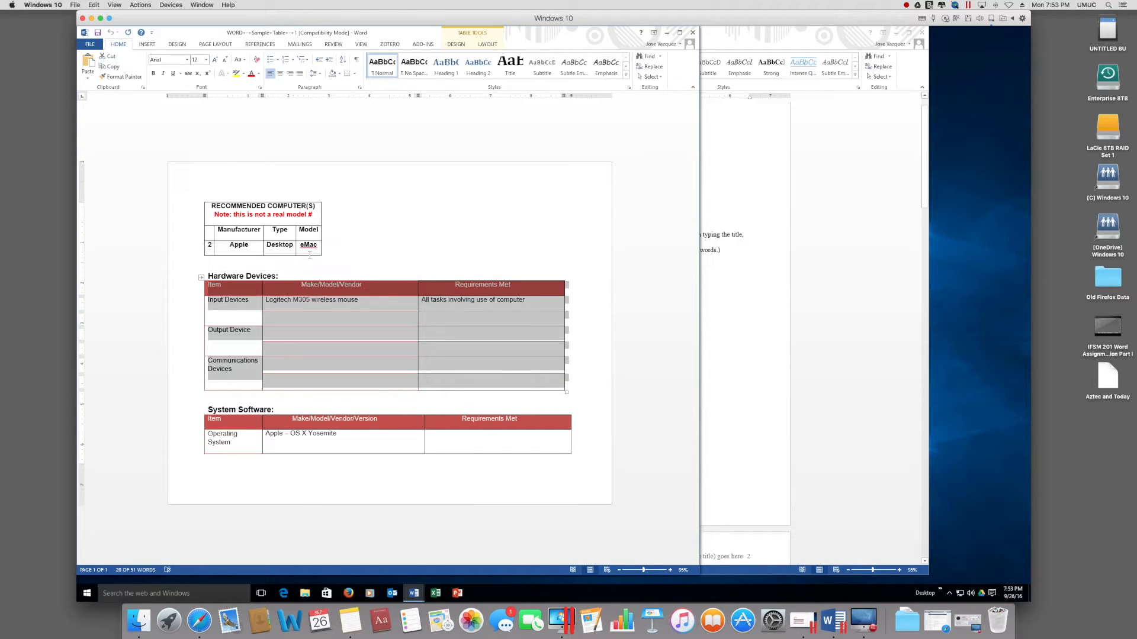
Step: Paste the Hardware Devices table after the first narrative block on page 2 of the APA template
click(737, 305)
scroll(659, 344, down, 8)
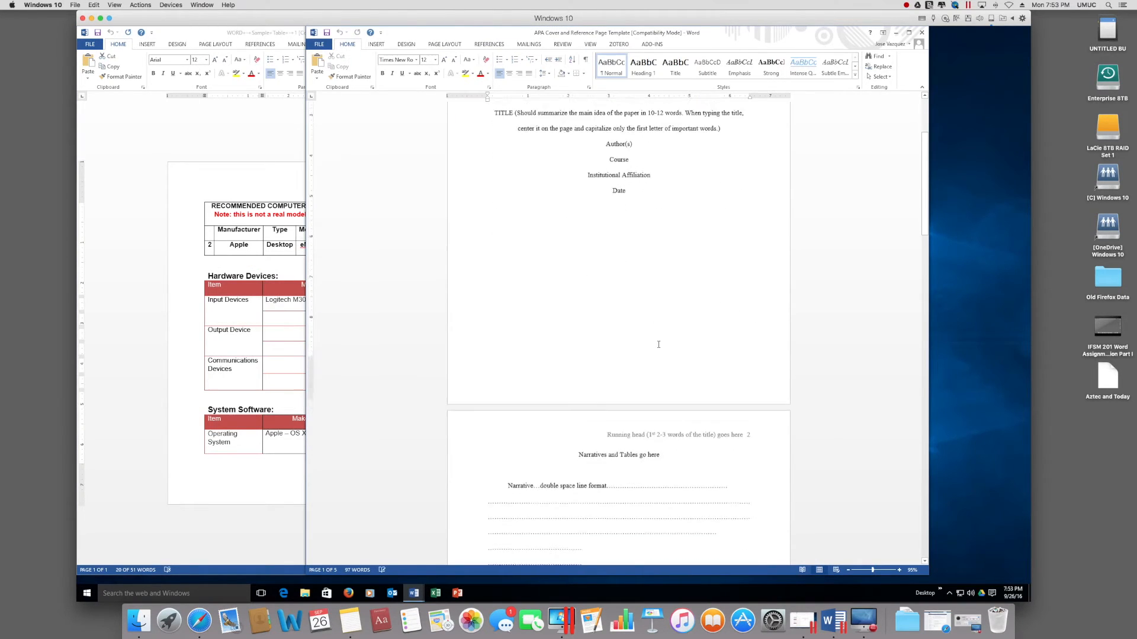
click(605, 441)
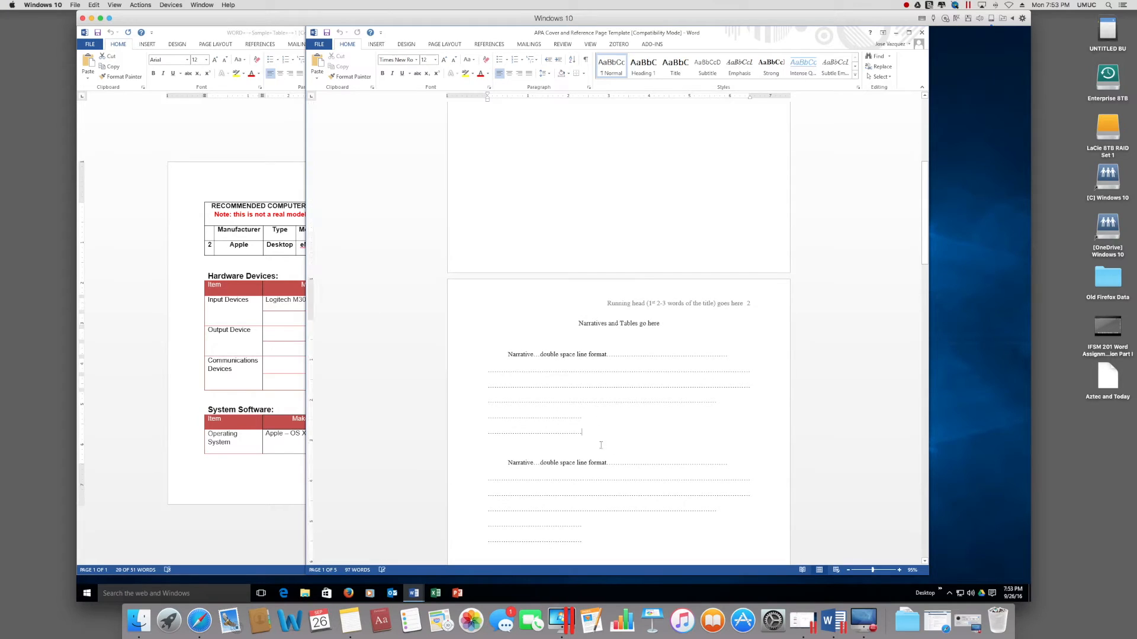
text(Item	Make/Model/Vendor	Requirements Met Input Devices	Logitech M305 wireless mouse	All tasks involving use of computer Output Device		 Communications Devices)
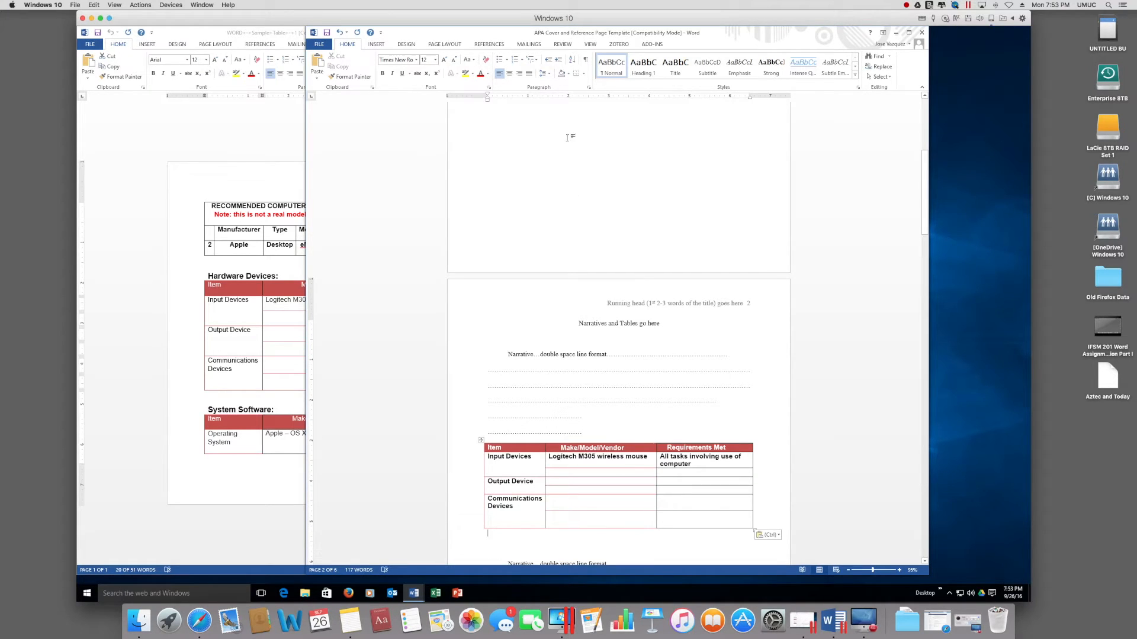
Step: Reposition the APA window and scroll to review the pasted Item, Make/Model/Vendor, Requirements Met table
drag(630, 36, 701, 38)
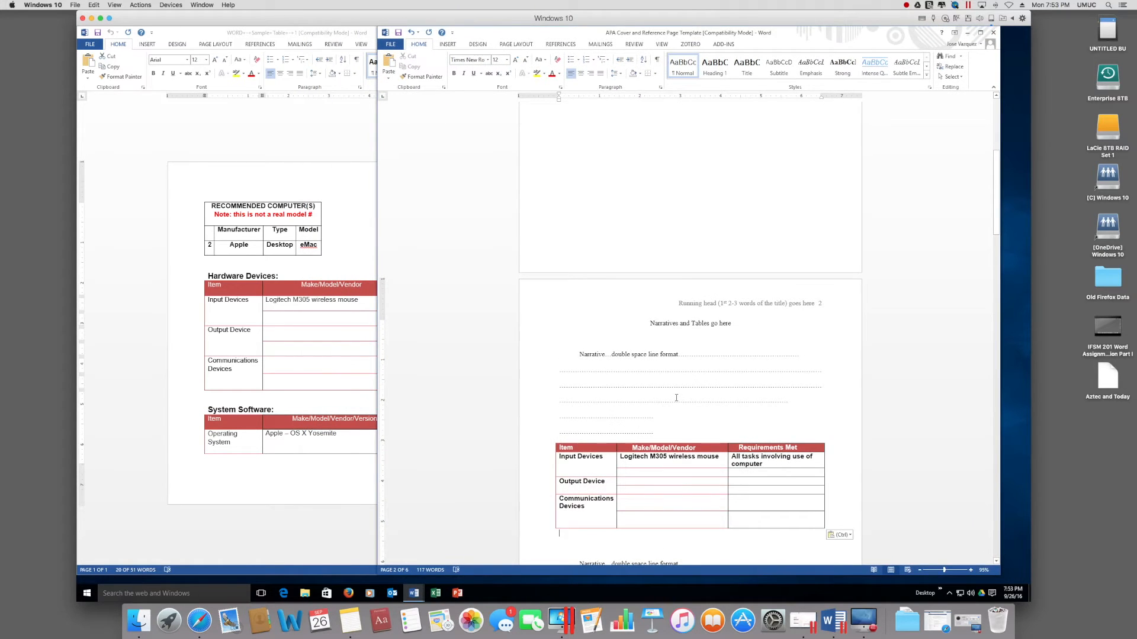
scroll(601, 185, up, 6)
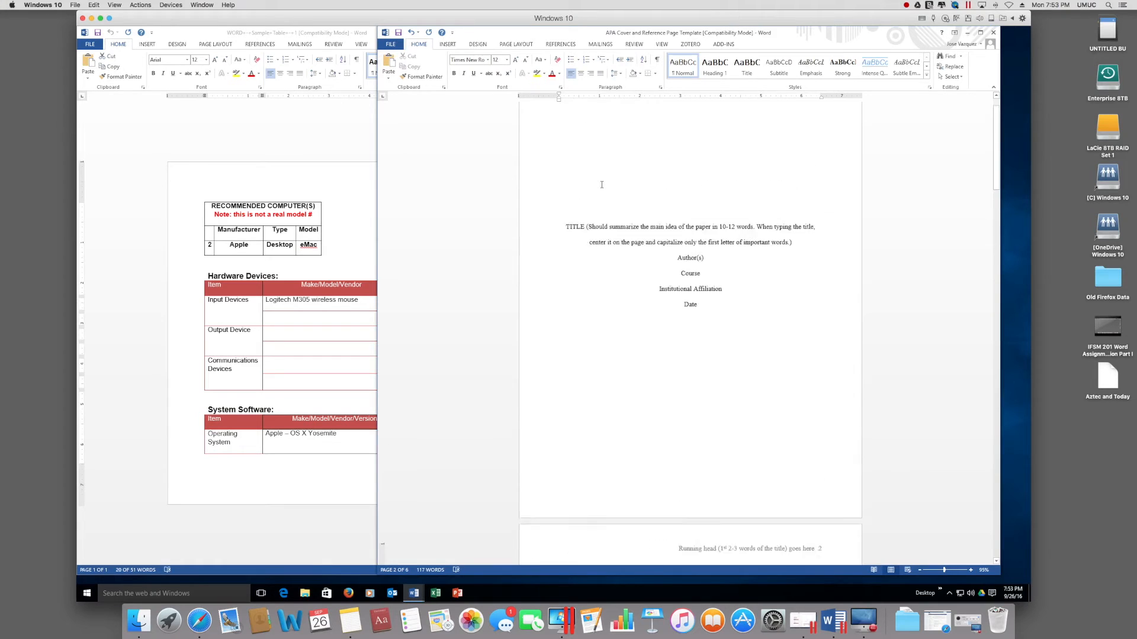
scroll(602, 184, down, 4)
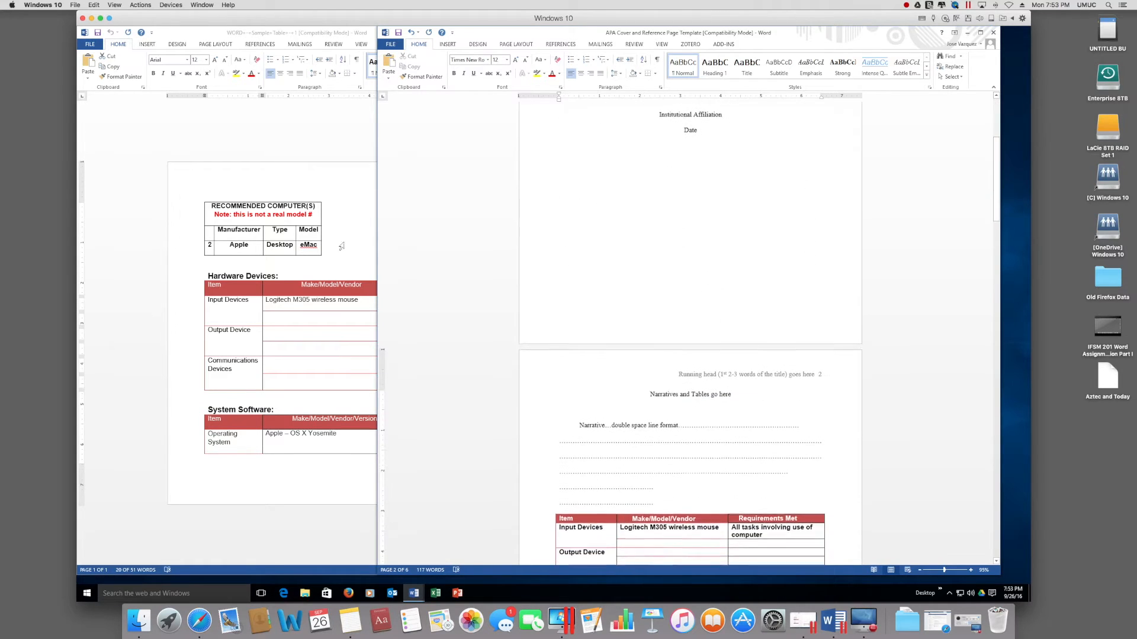
click(347, 216)
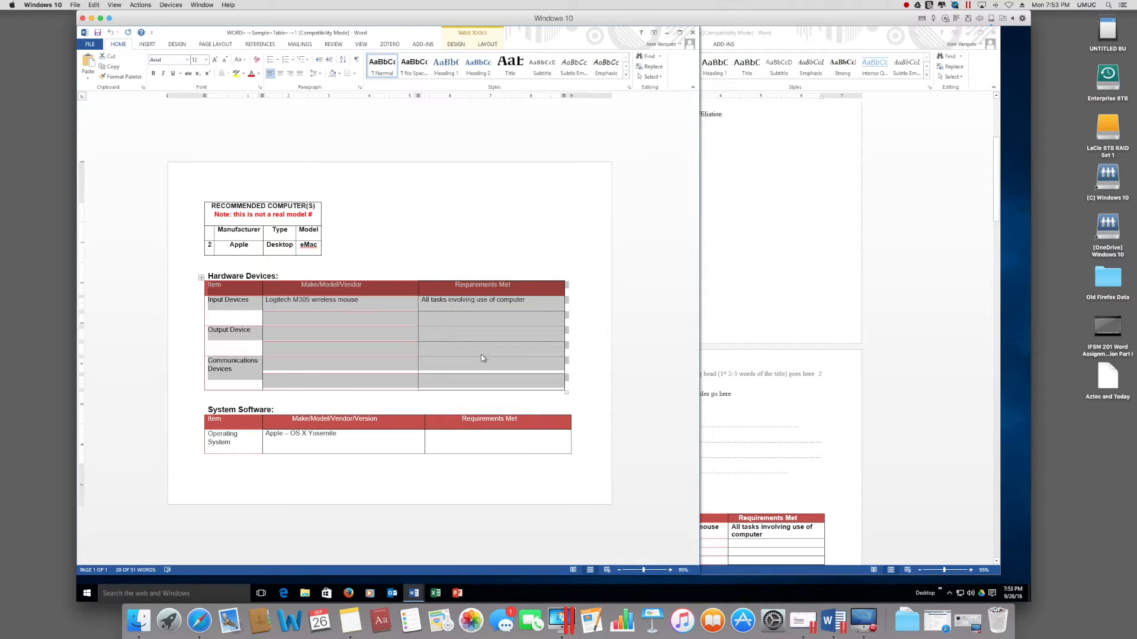
click(800, 437)
scroll(799, 436, down, 3)
scroll(800, 436, down, 1)
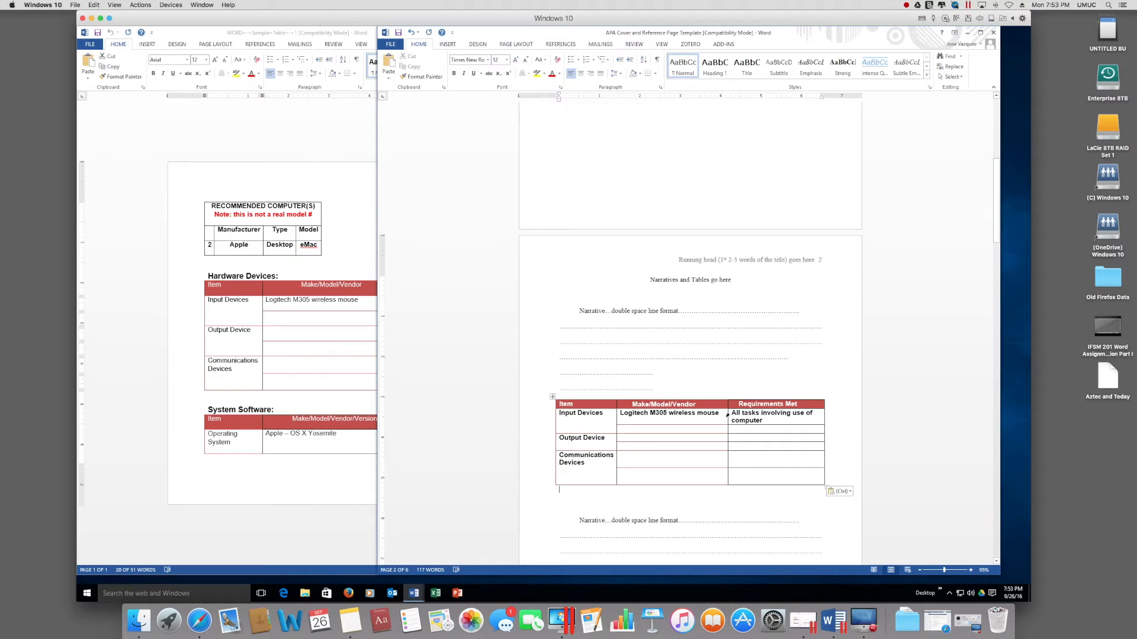
scroll(679, 183, up, 4)
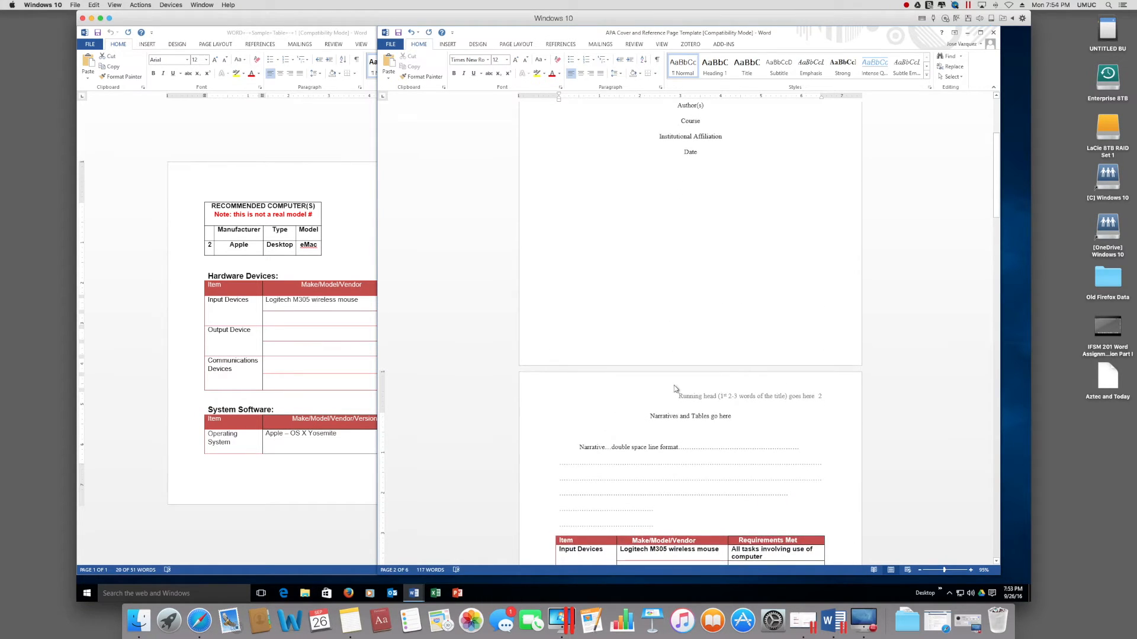
click(651, 416)
click(652, 416)
click(515, 45)
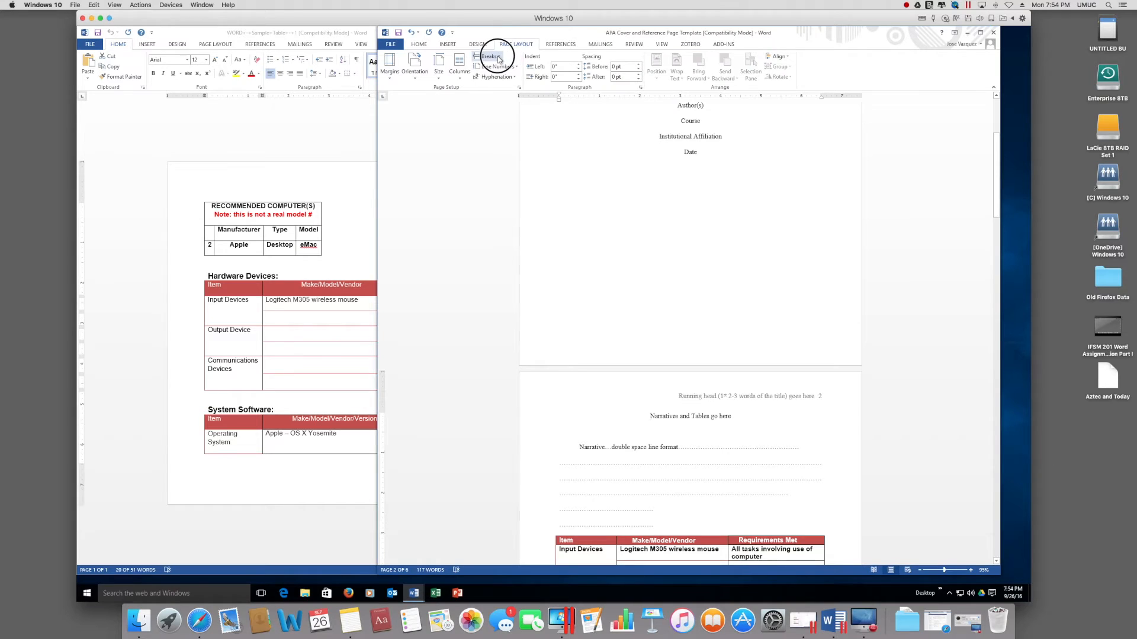
click(498, 57)
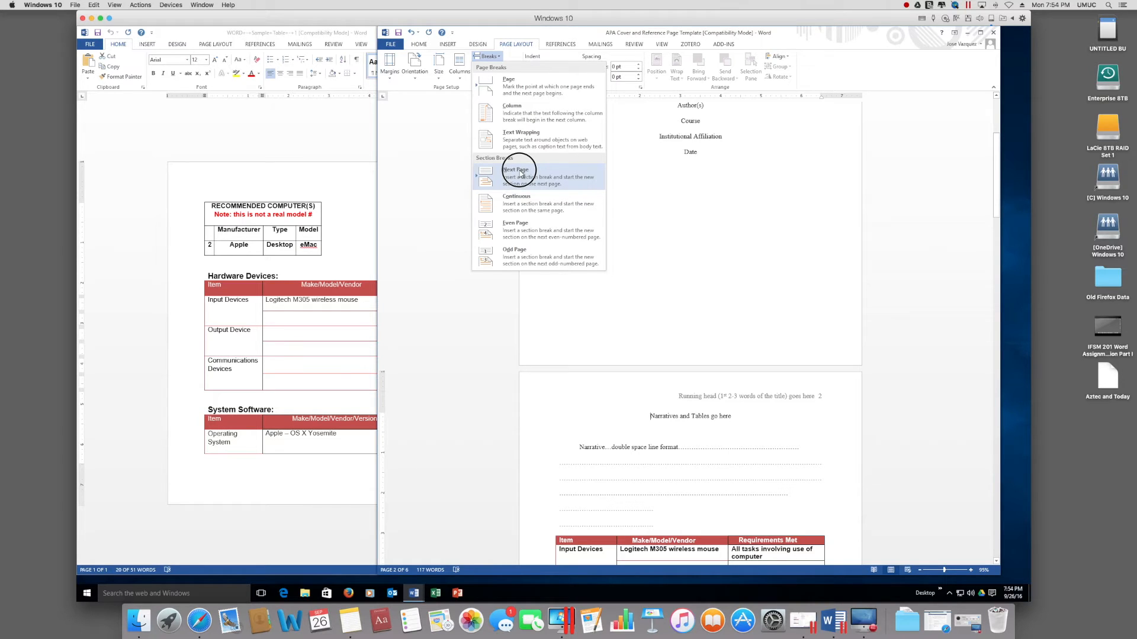
click(520, 174)
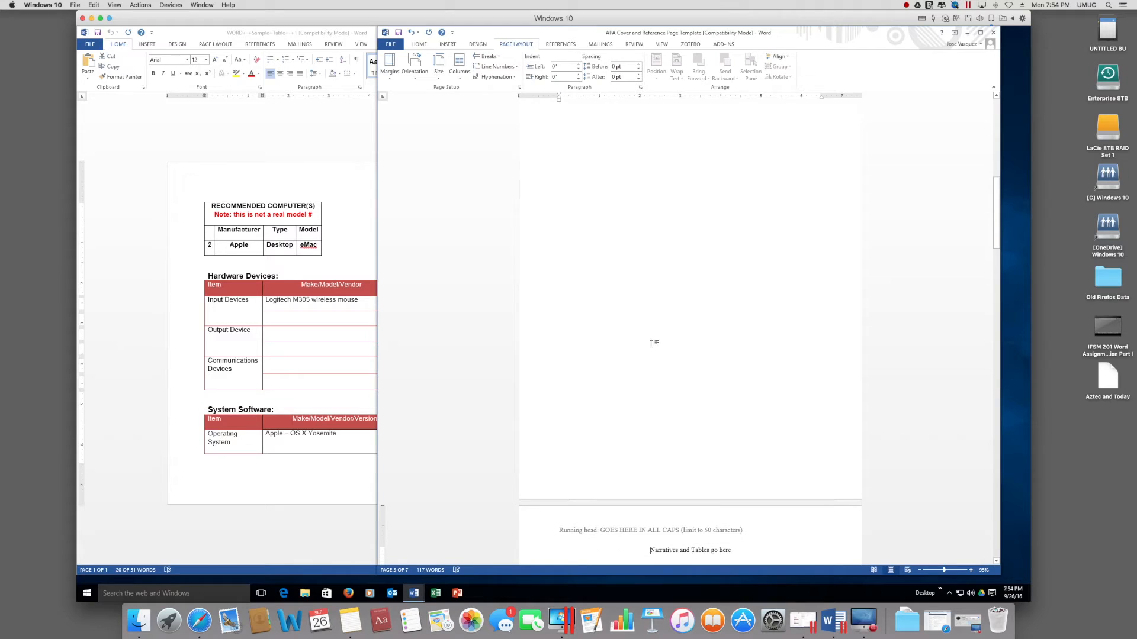
scroll(664, 360, down, 5)
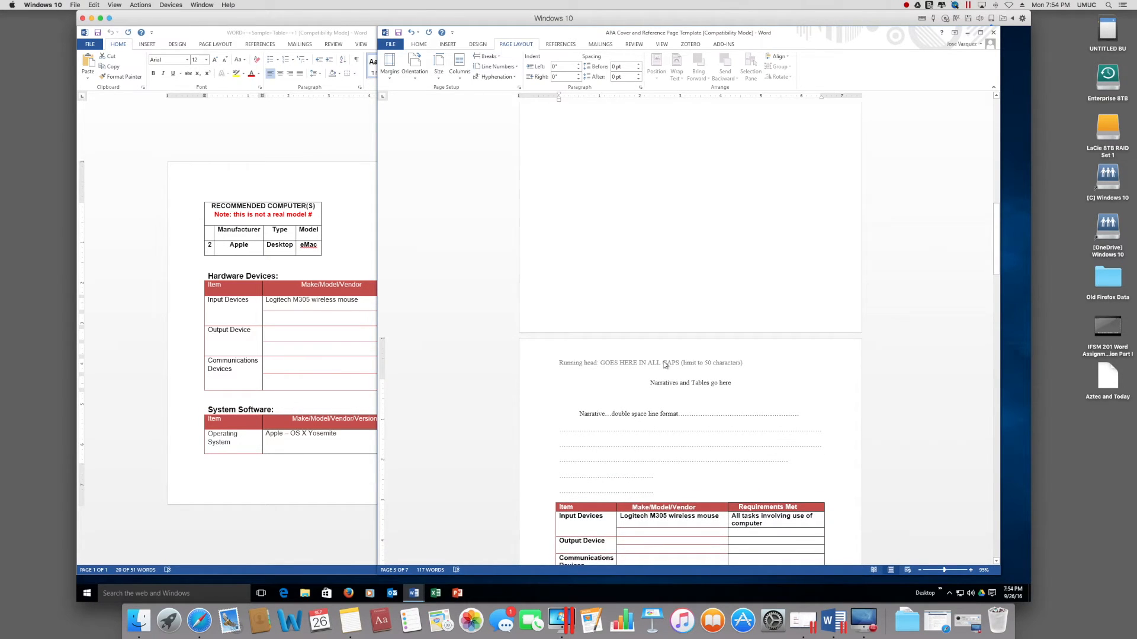
scroll(553, 499, down, 2)
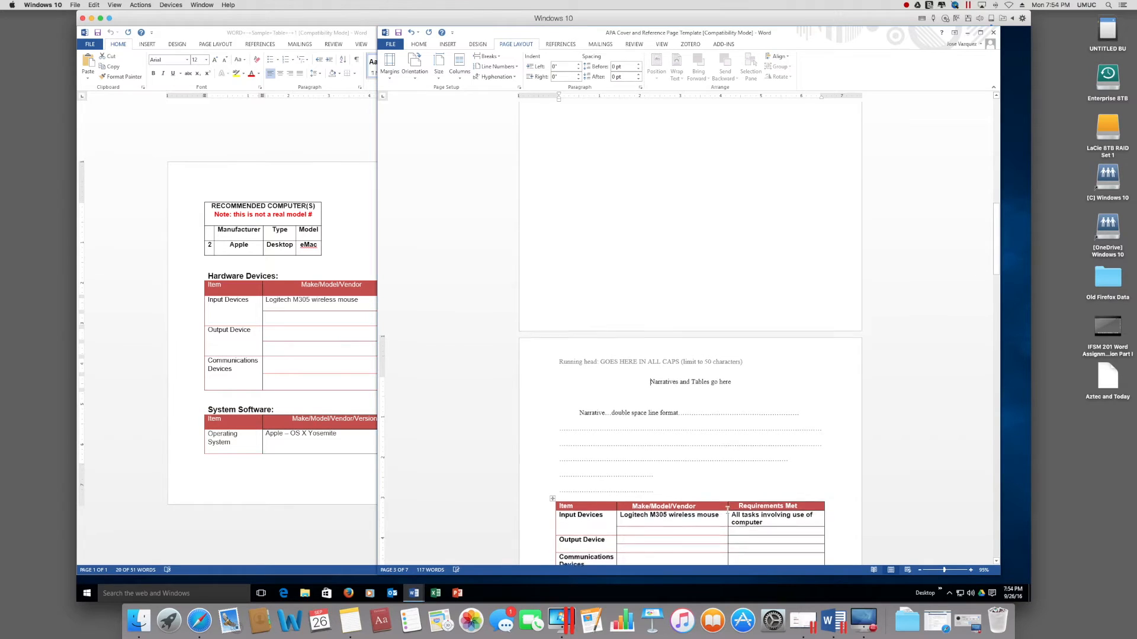
scroll(727, 510, up, 10)
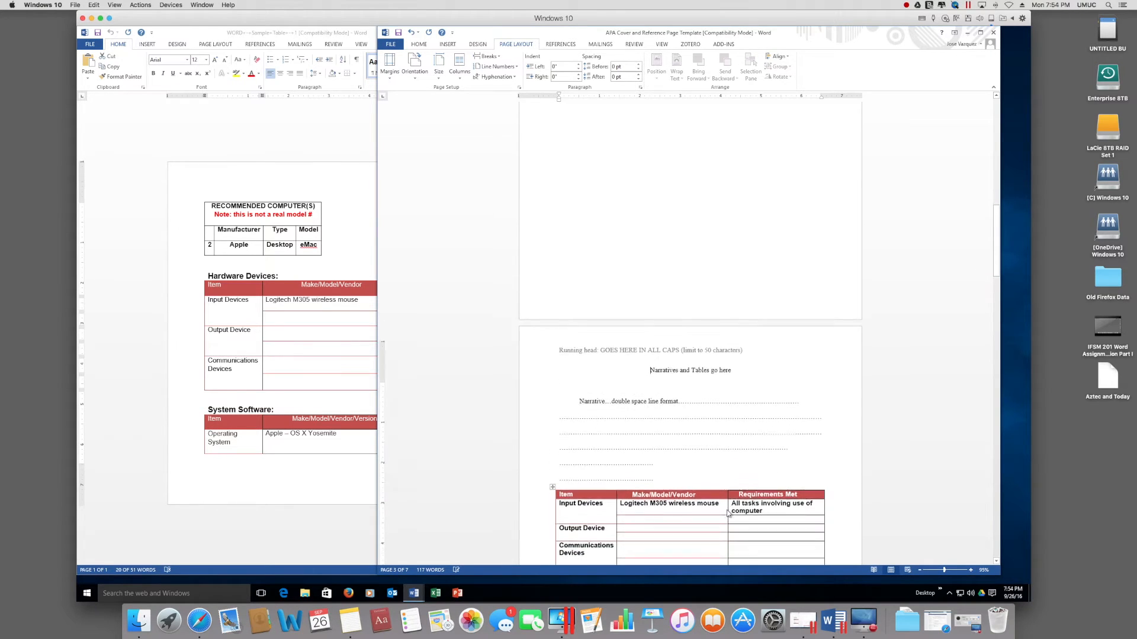
scroll(727, 510, down, 15)
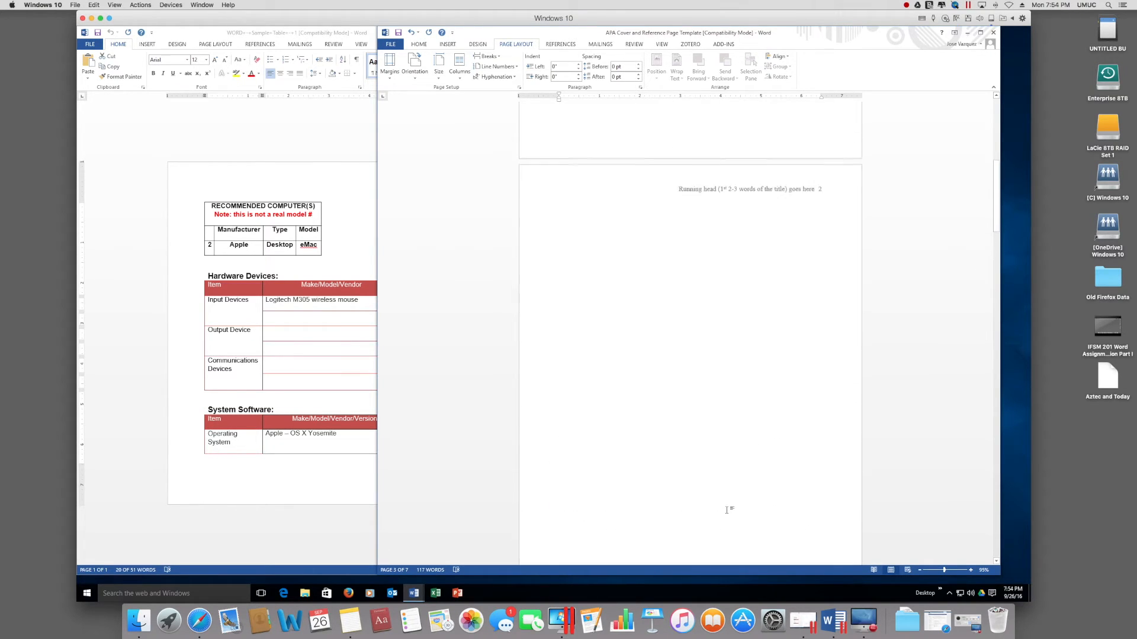
scroll(727, 510, up, 12)
scroll(727, 511, down, 6)
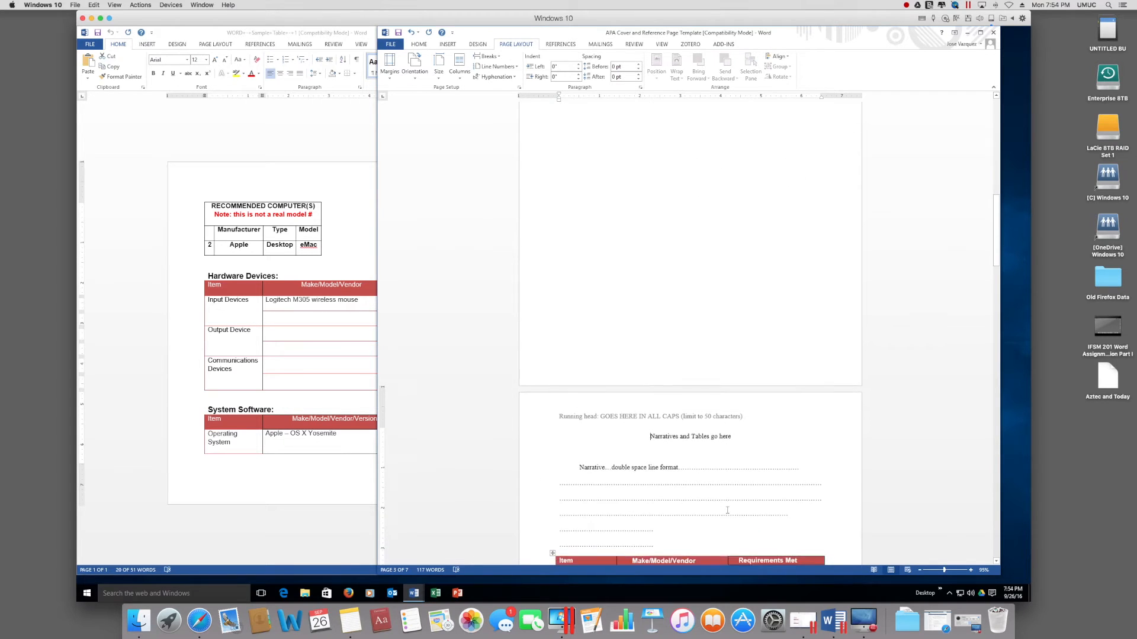
scroll(727, 510, up, 9)
scroll(727, 510, up, 5)
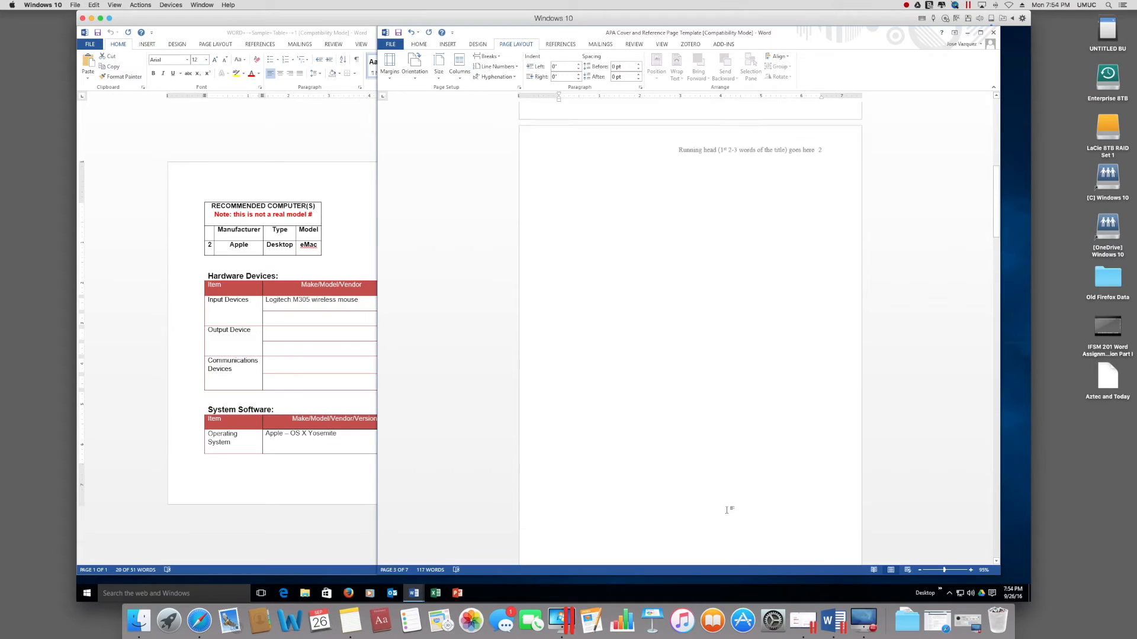
scroll(711, 281, up, 10)
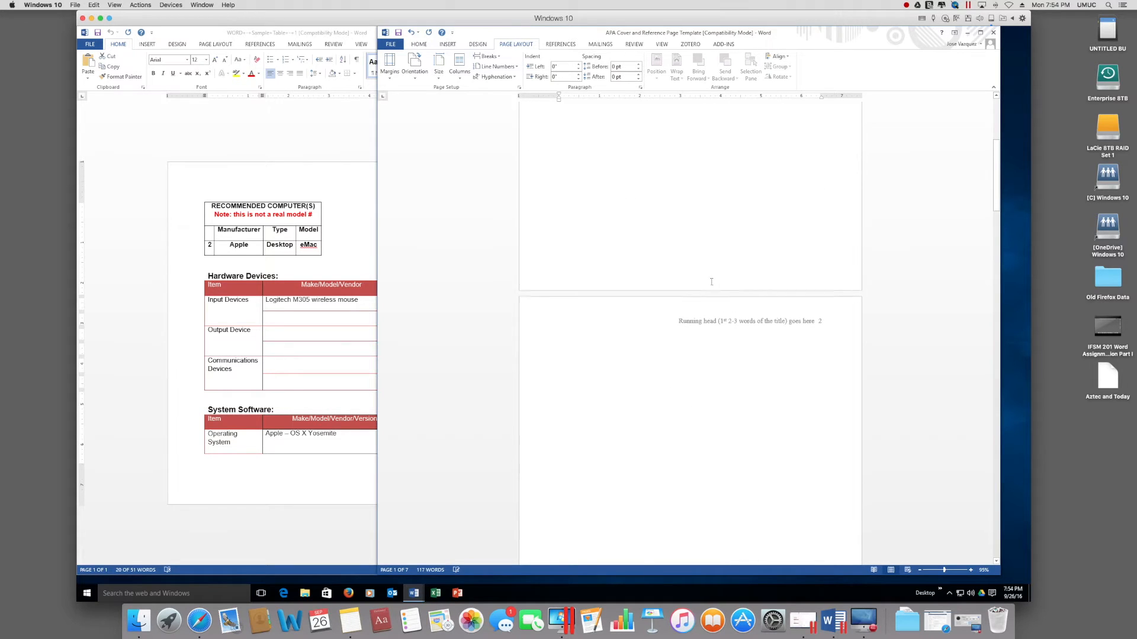
click(717, 231)
Step: Remove the extra blank page before the Narratives page, reducing the template to six pages
click(715, 193)
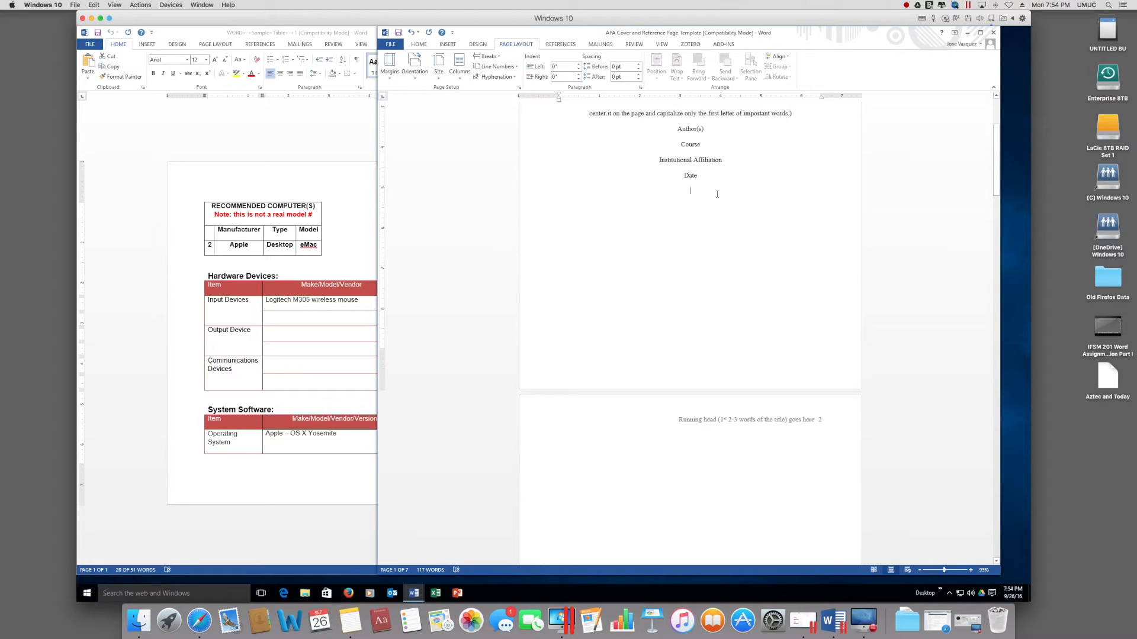
scroll(717, 195, down, 20)
scroll(716, 194, up, 9)
scroll(717, 194, up, 15)
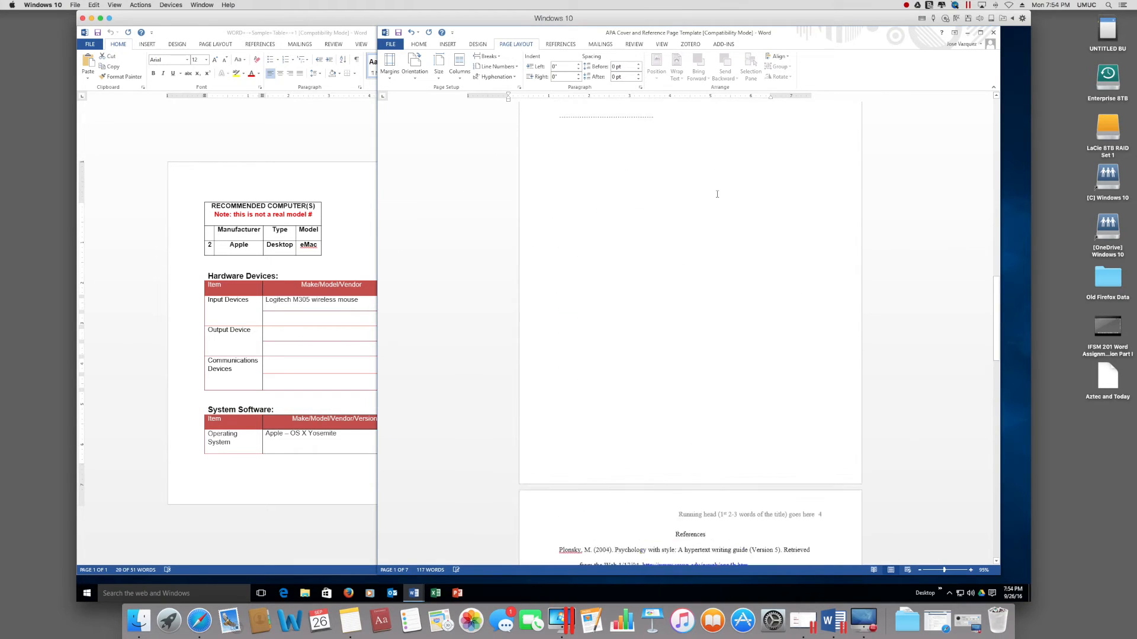
scroll(717, 194, up, 10)
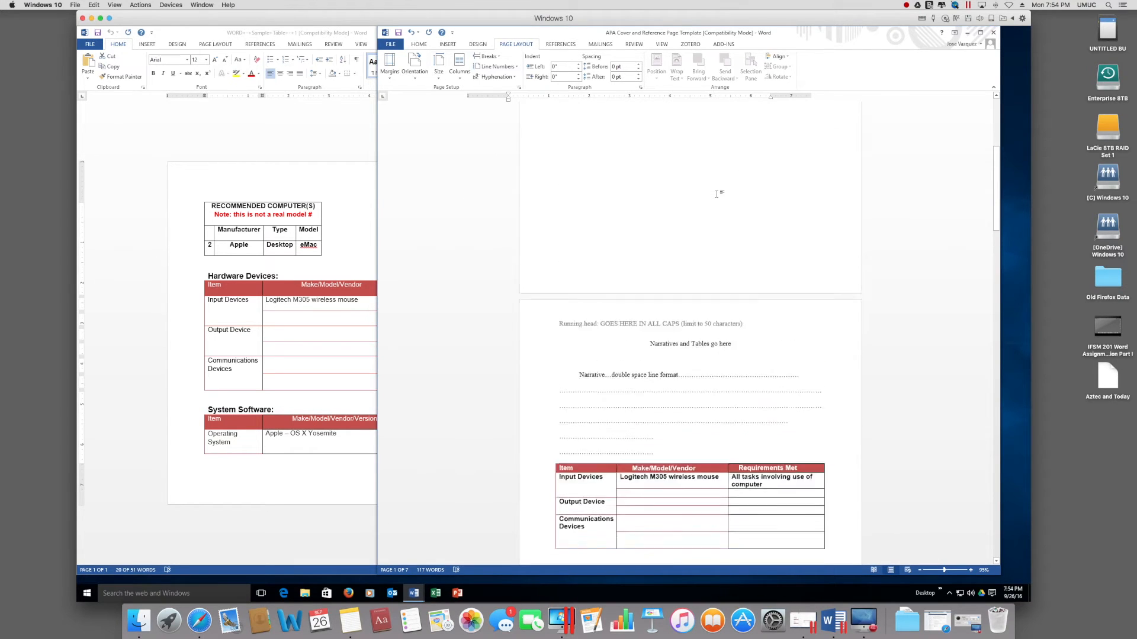
scroll(717, 194, down, 5)
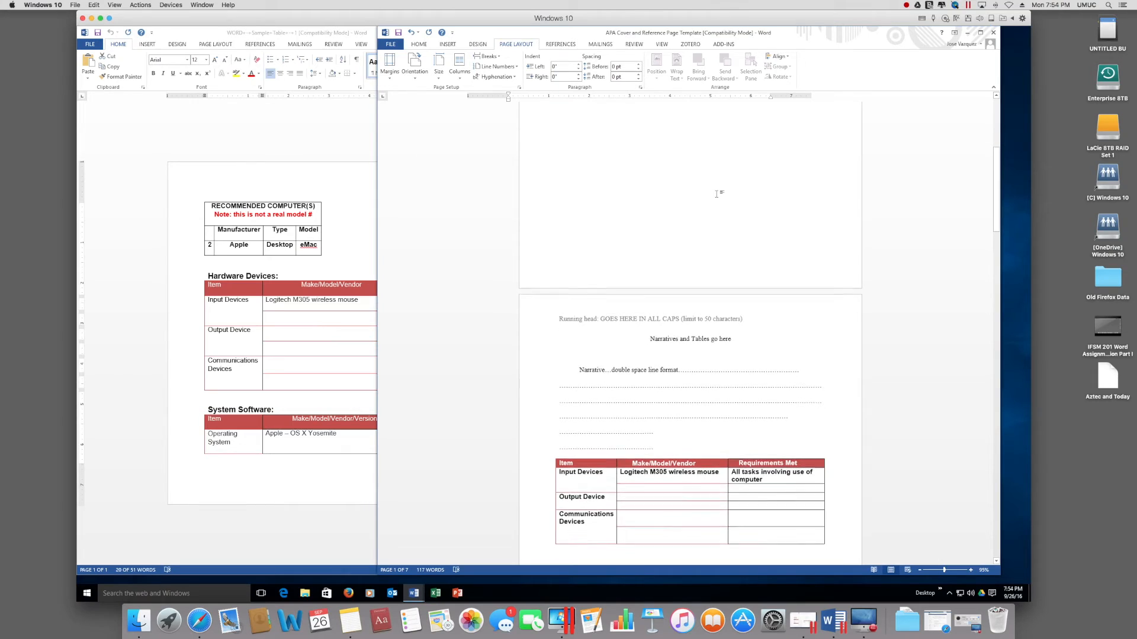
click(648, 340)
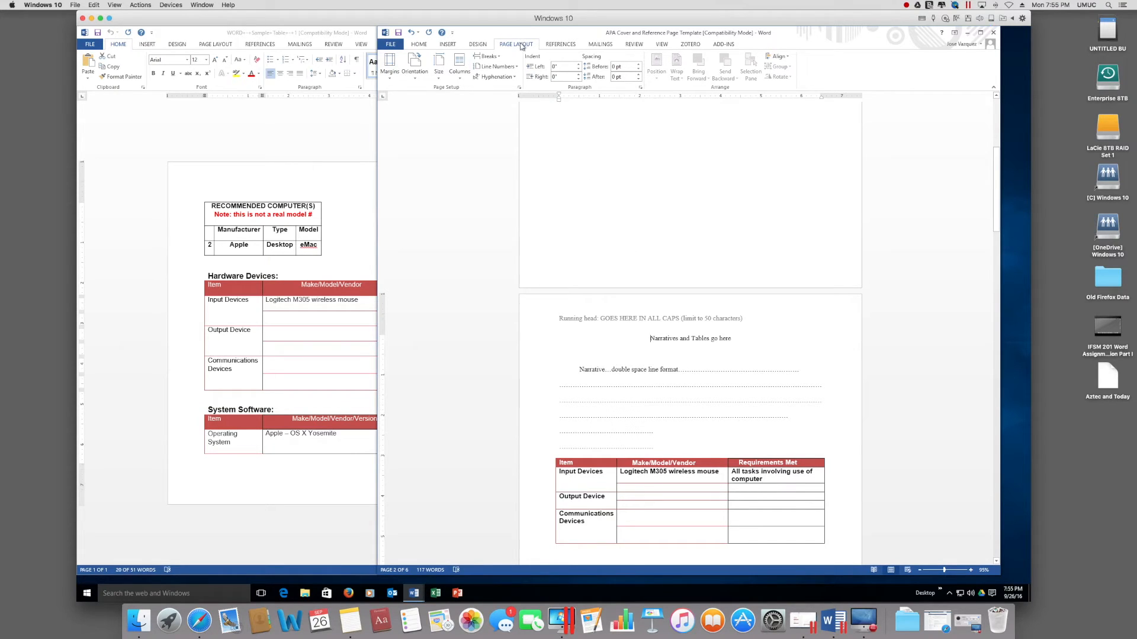
Step: Set the Narratives and Tables page to landscape orientation
click(416, 81)
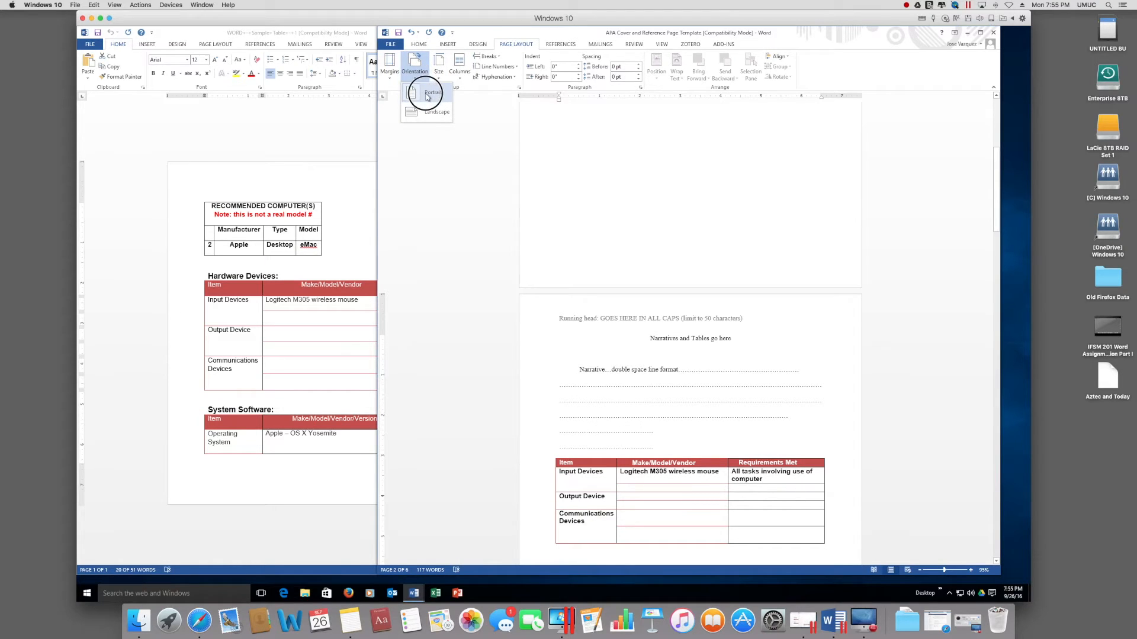
click(430, 112)
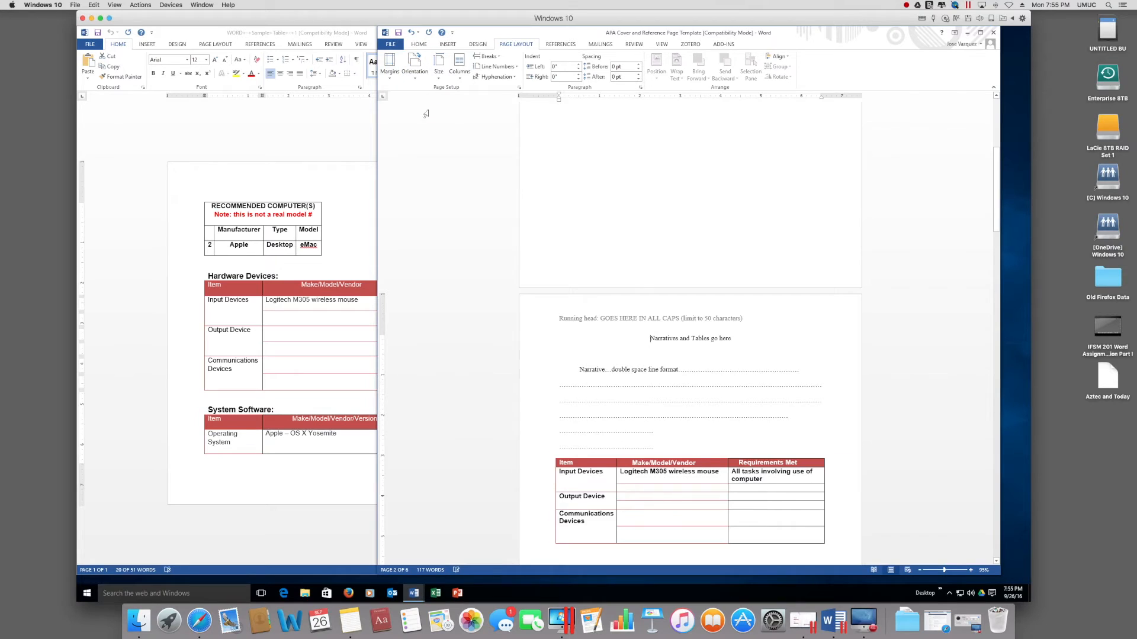
scroll(734, 420, down, 2)
scroll(733, 420, down, 1)
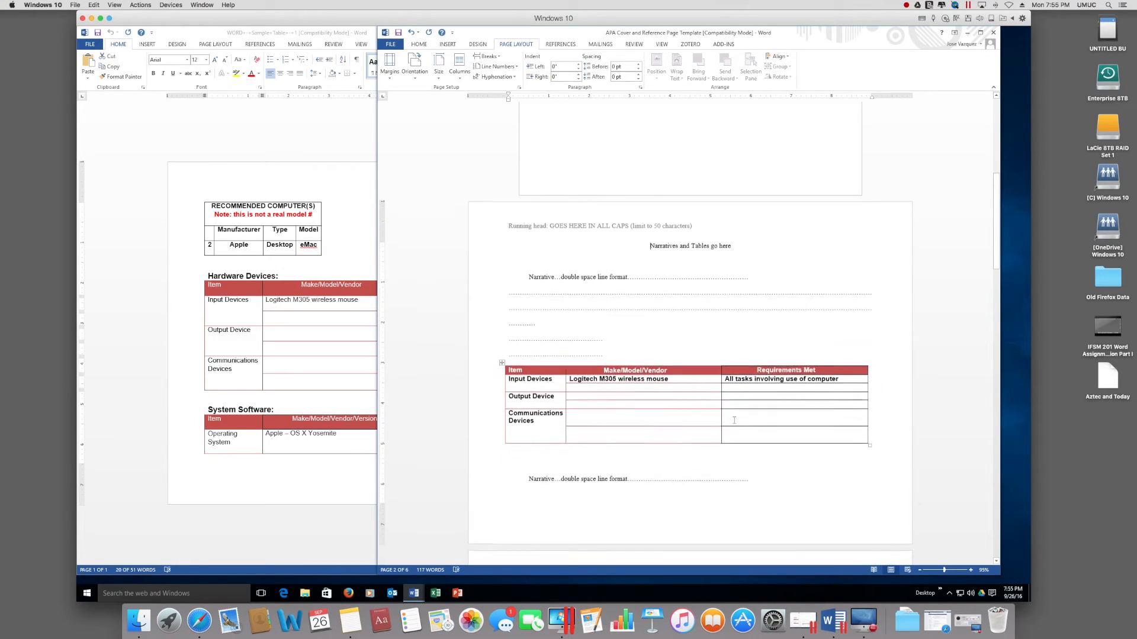
scroll(734, 421, down, 1)
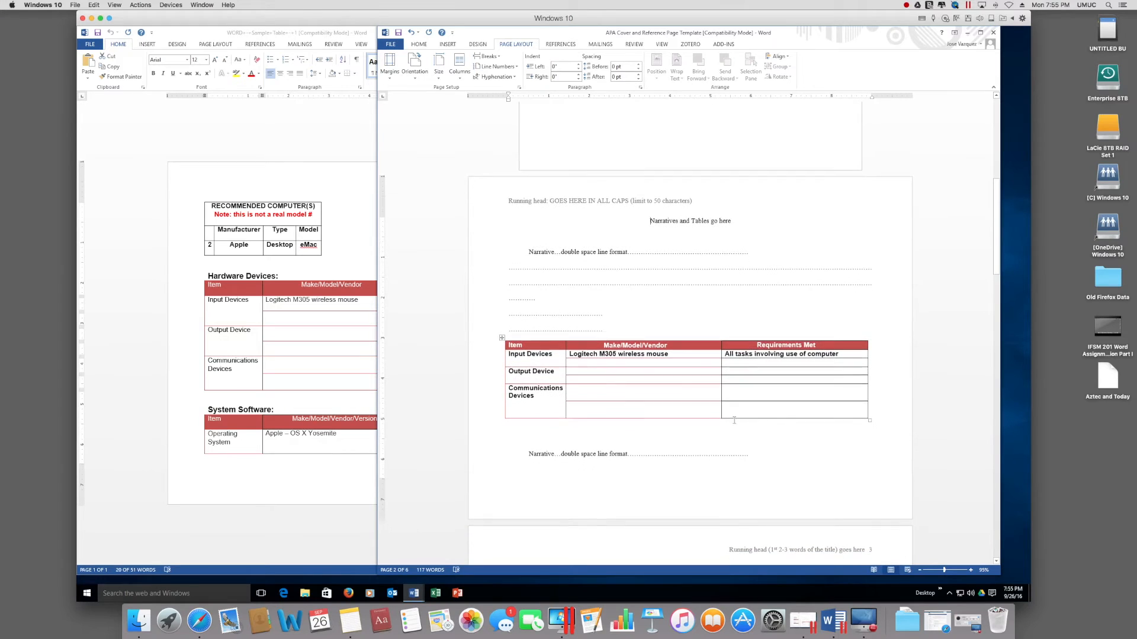
Step: Minimize the sample tables document so only the APA template remains on screen
scroll(734, 420, down, 2)
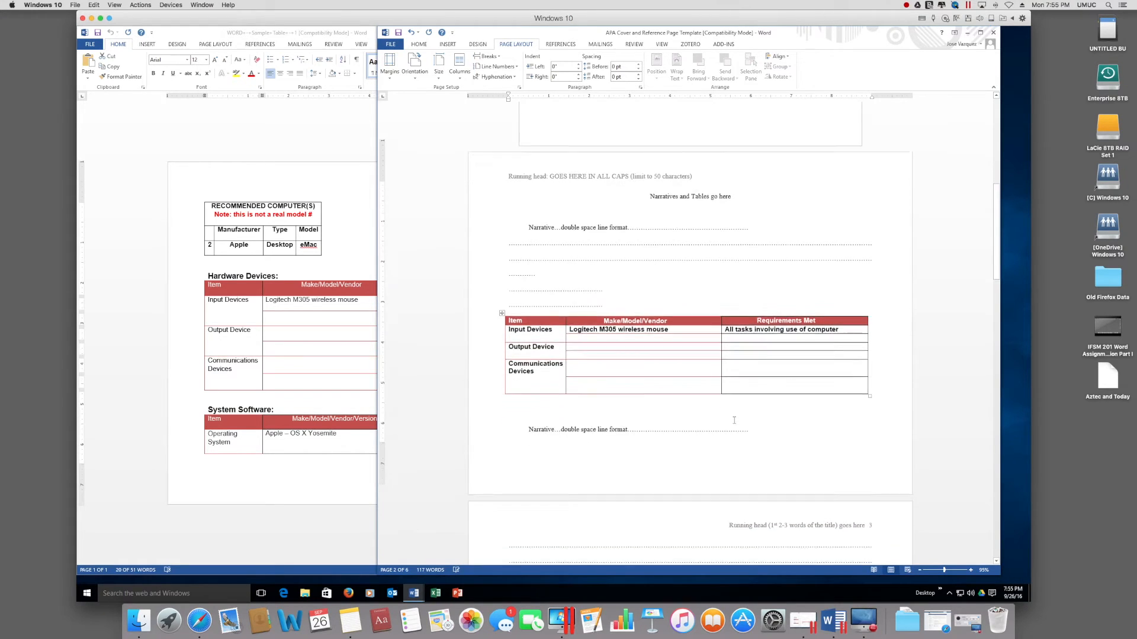
click(308, 439)
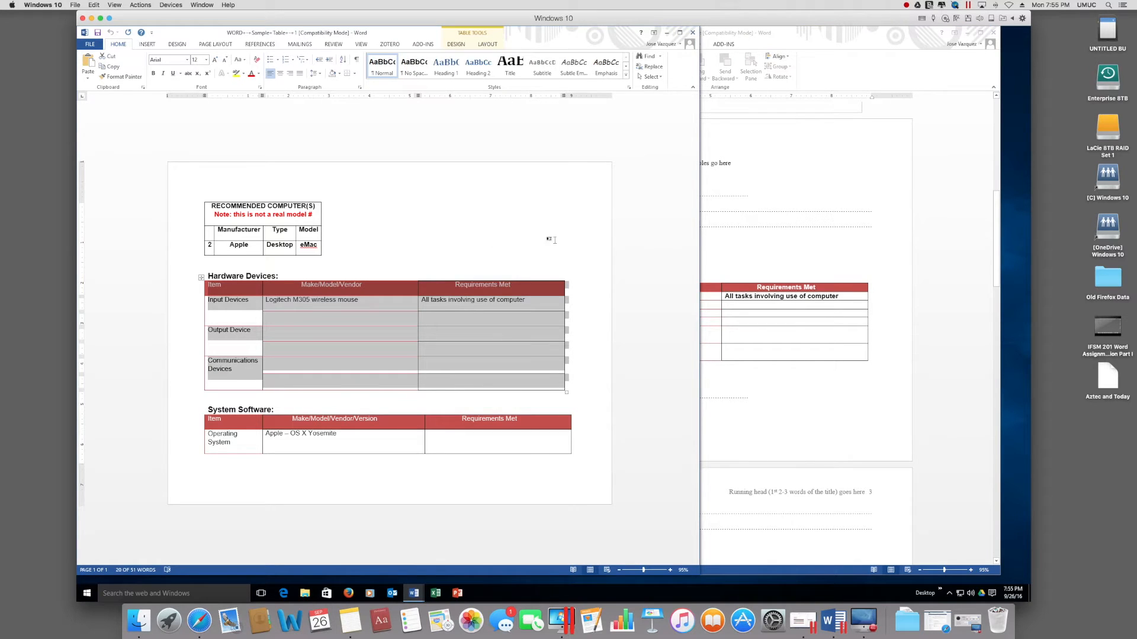
click(692, 33)
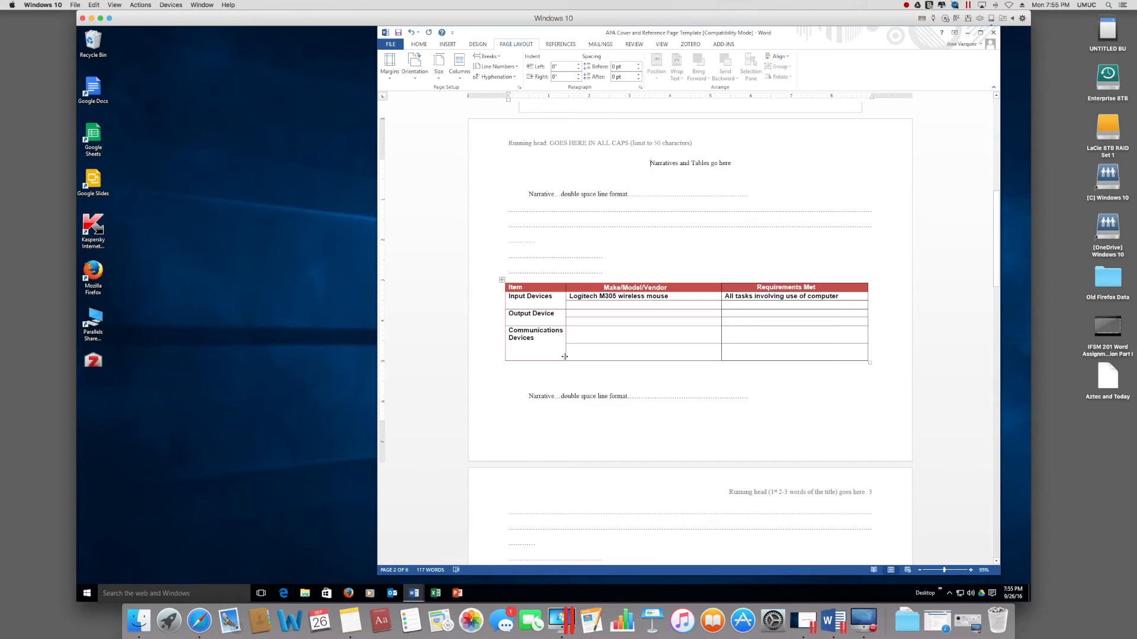
Step: Select and copy the whole Hardware Devices table in the second sample document, then return to the APA template
click(416, 594)
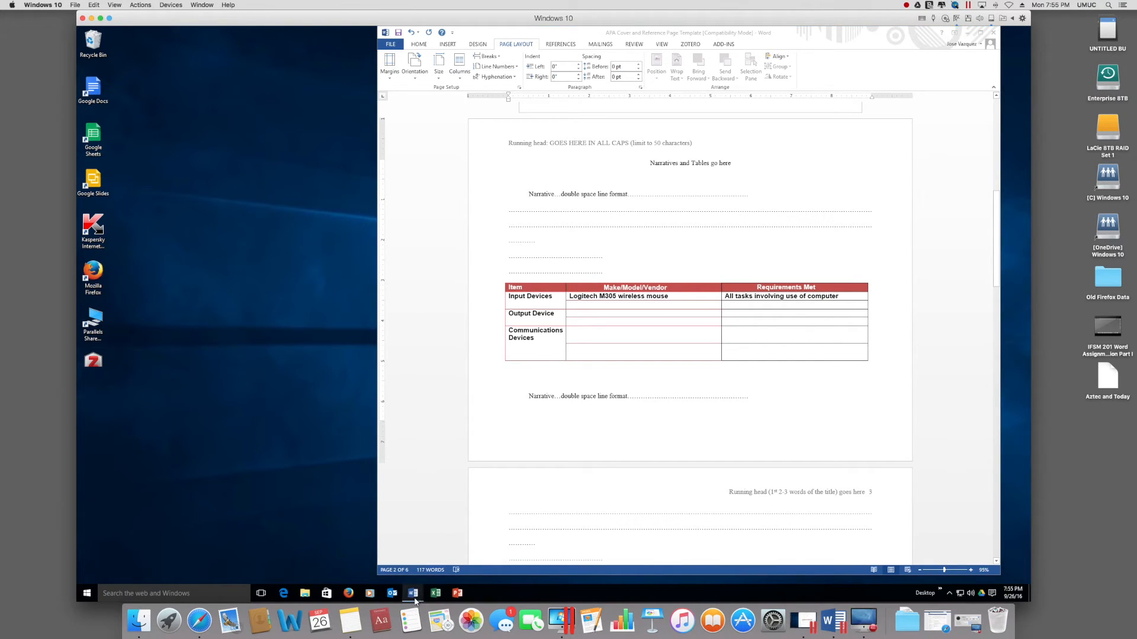
mouse_move(415, 599)
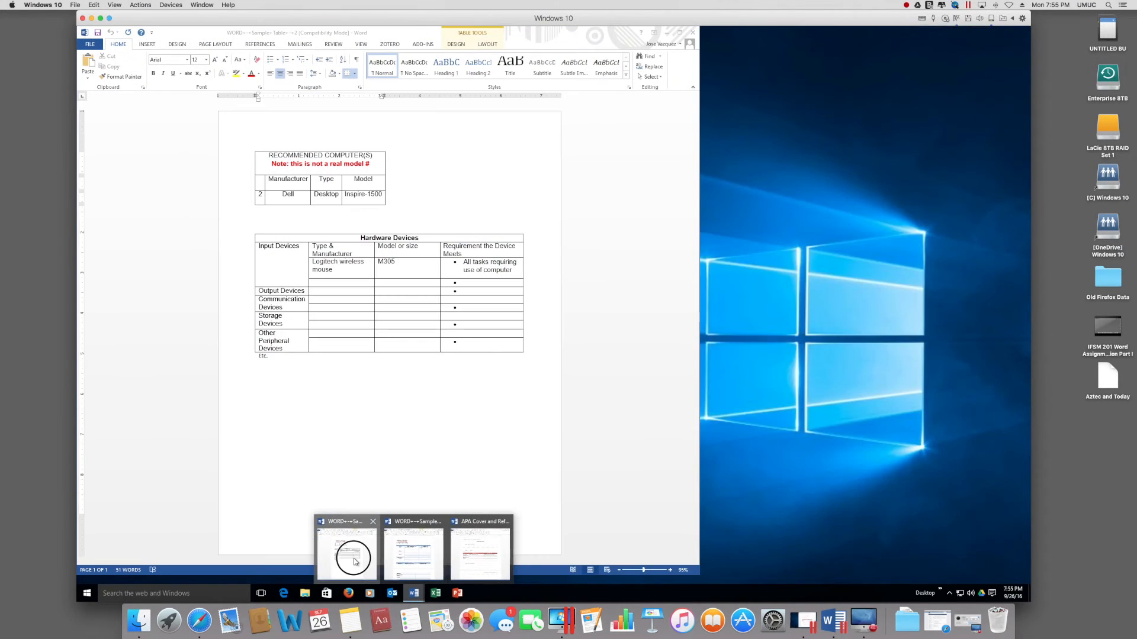
click(353, 559)
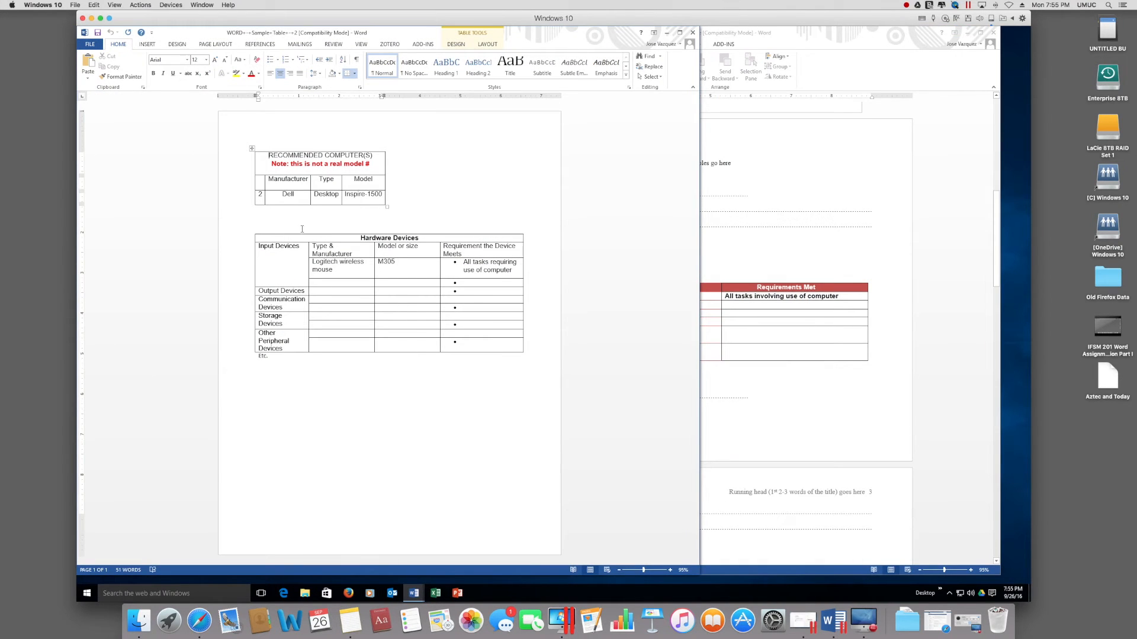
click(253, 231)
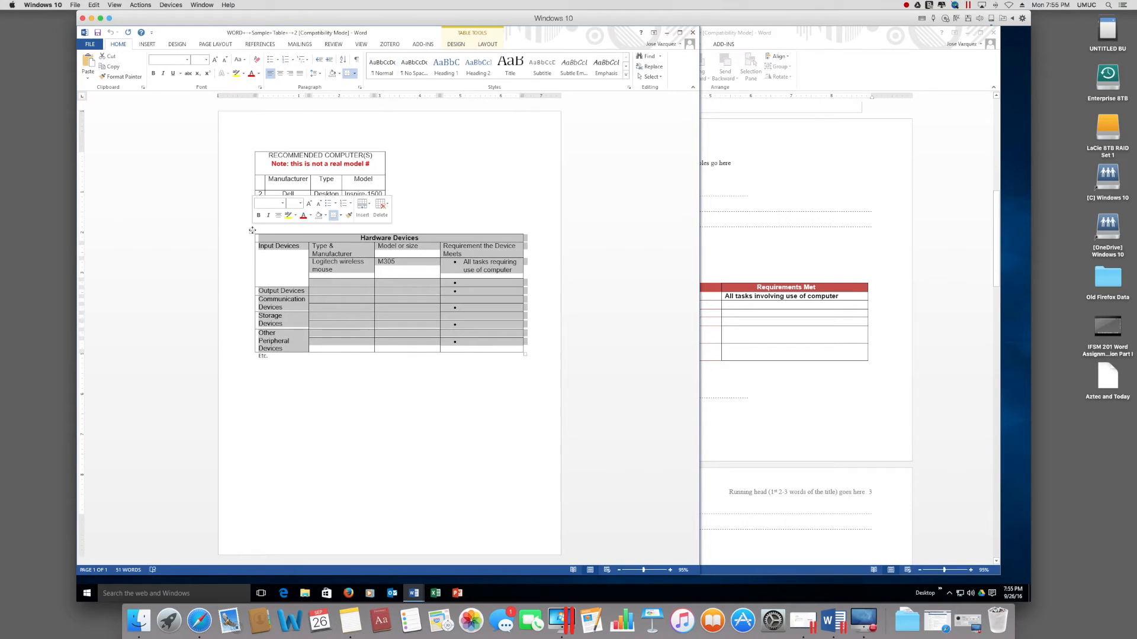
right_click(253, 231)
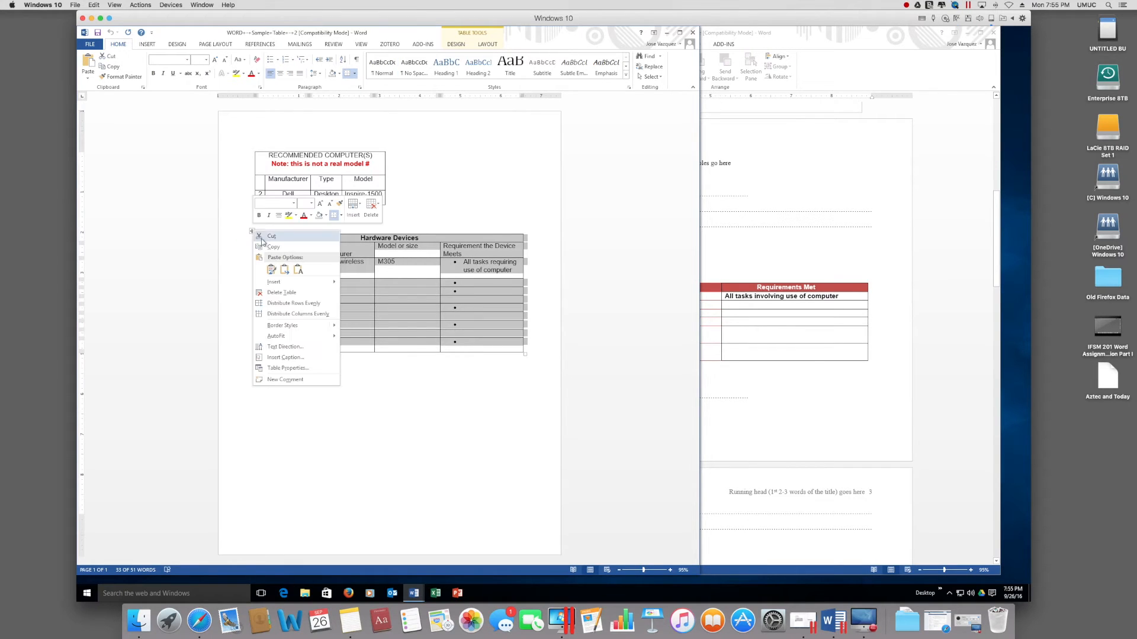
click(270, 252)
click(761, 397)
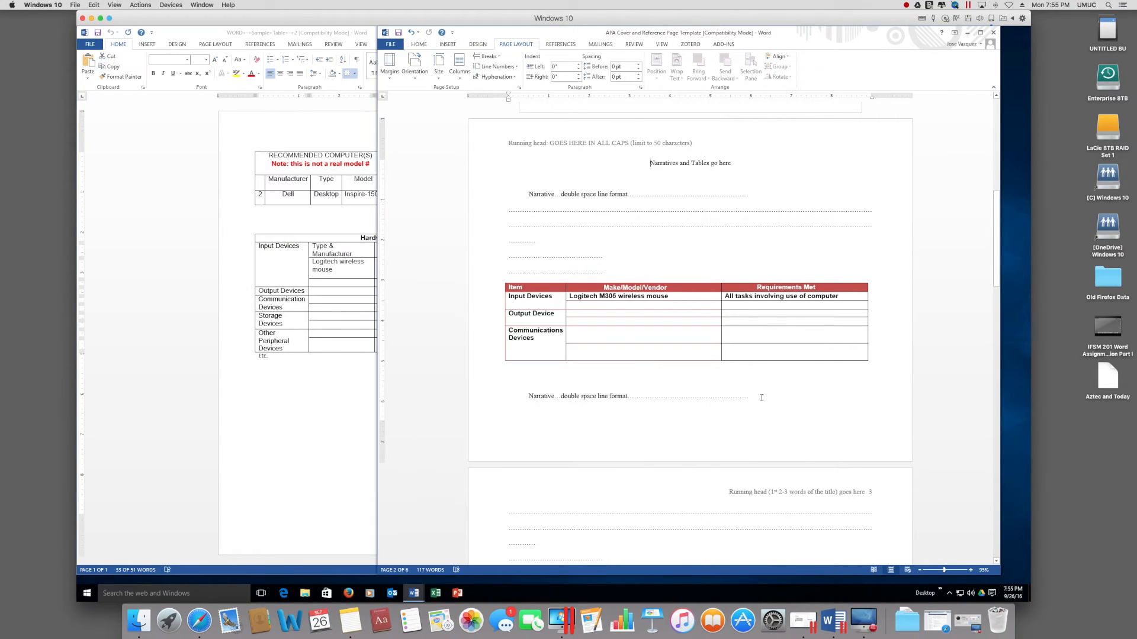
Step: Insert a Next Page section break after the Narratives page and paste the Hardware Devices table onto new page 3
scroll(763, 401, down, 3)
scroll(763, 401, down, 2)
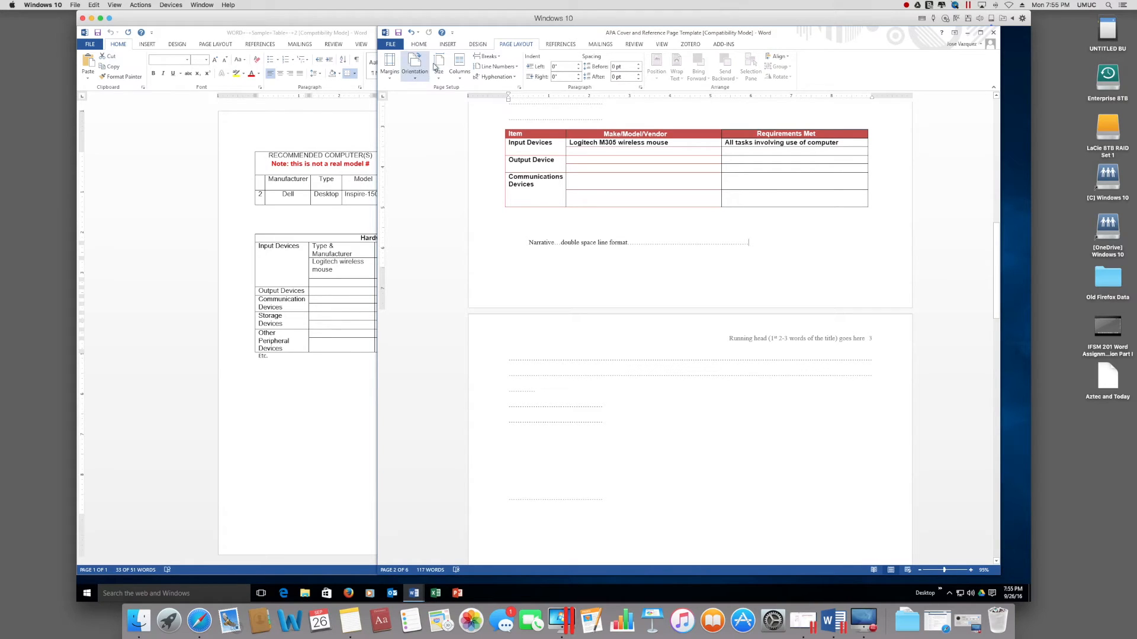
click(489, 57)
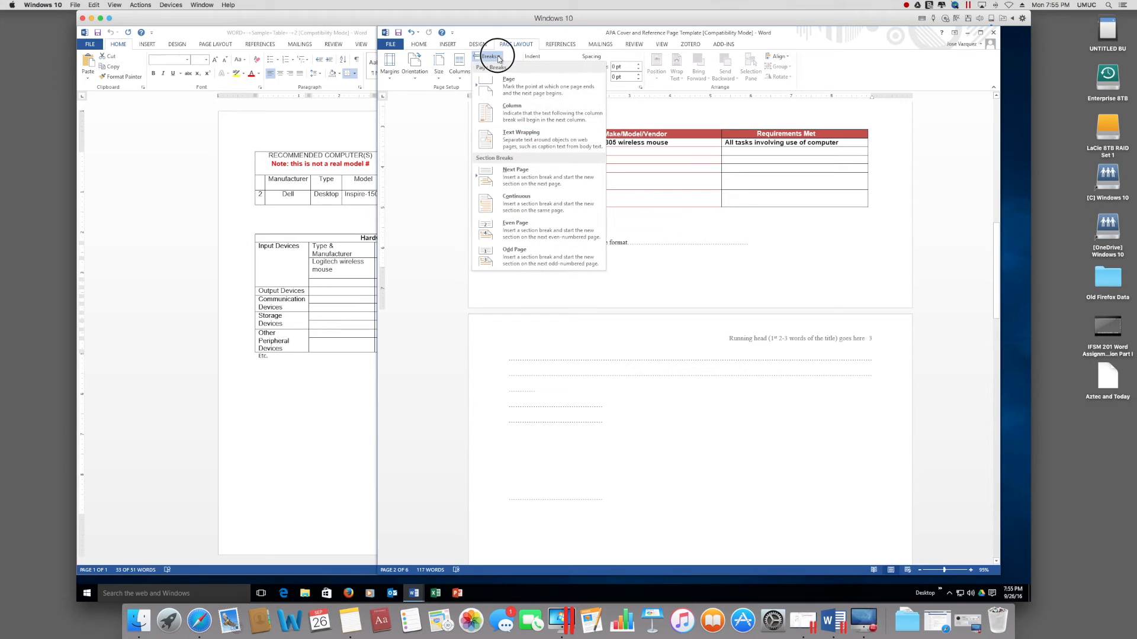
click(514, 173)
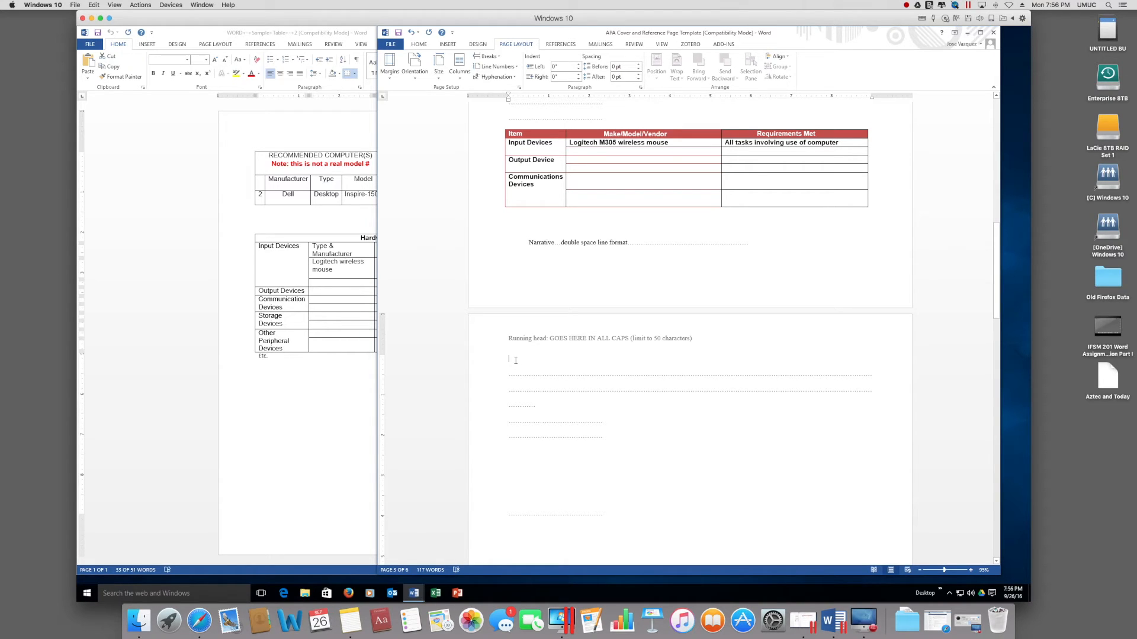
key(ctrl+v)
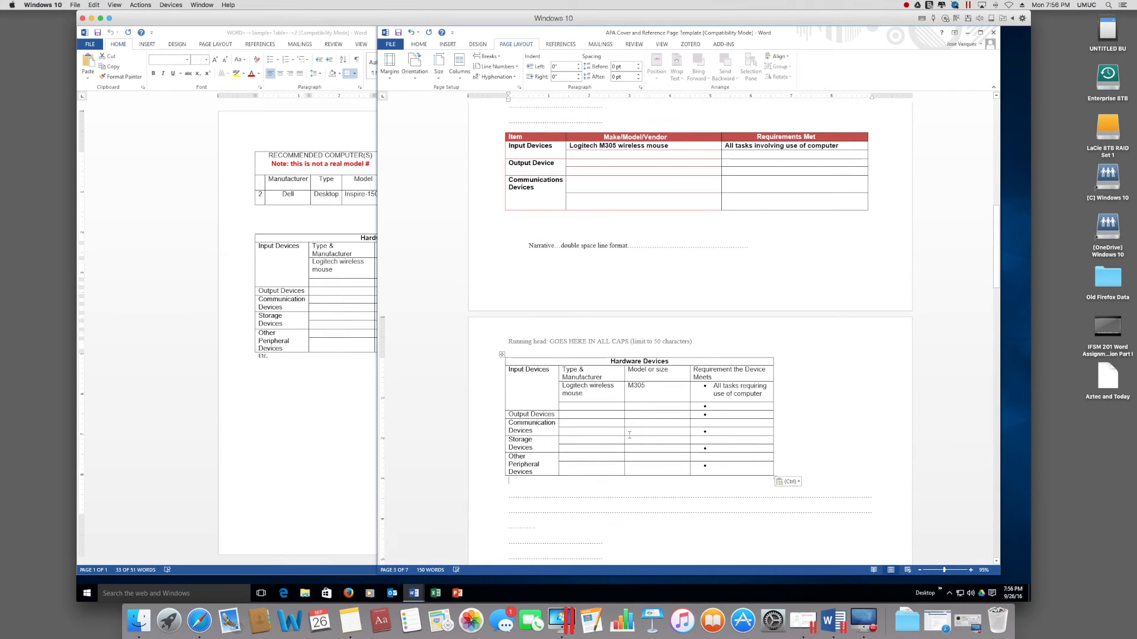
Step: Set page 3, holding the pasted Hardware Devices table, to portrait orientation
click(312, 367)
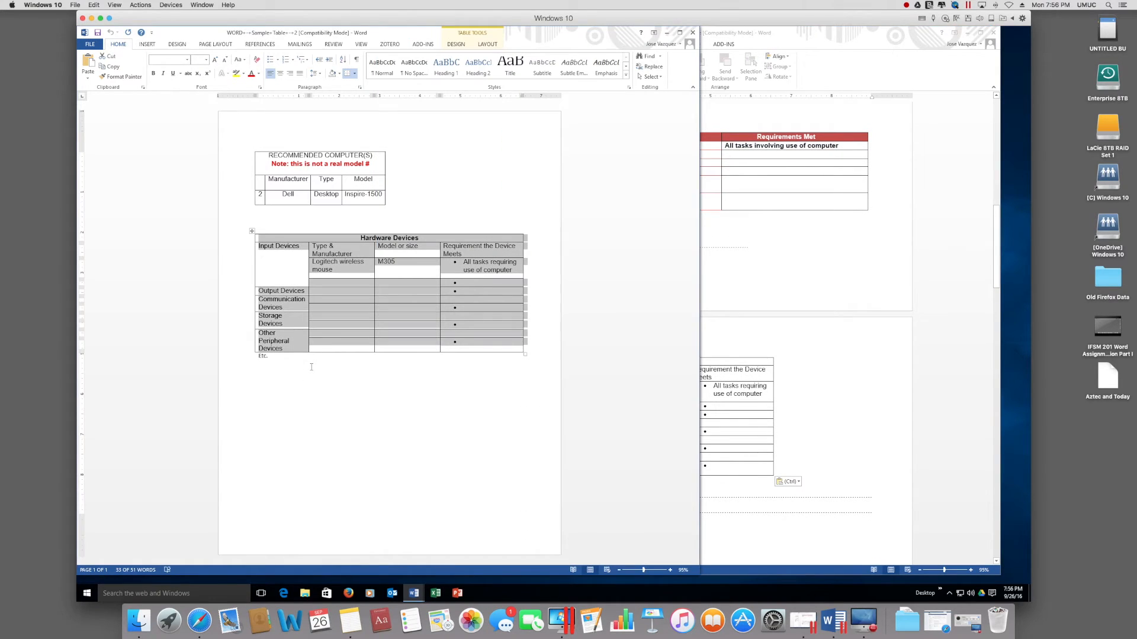
click(854, 408)
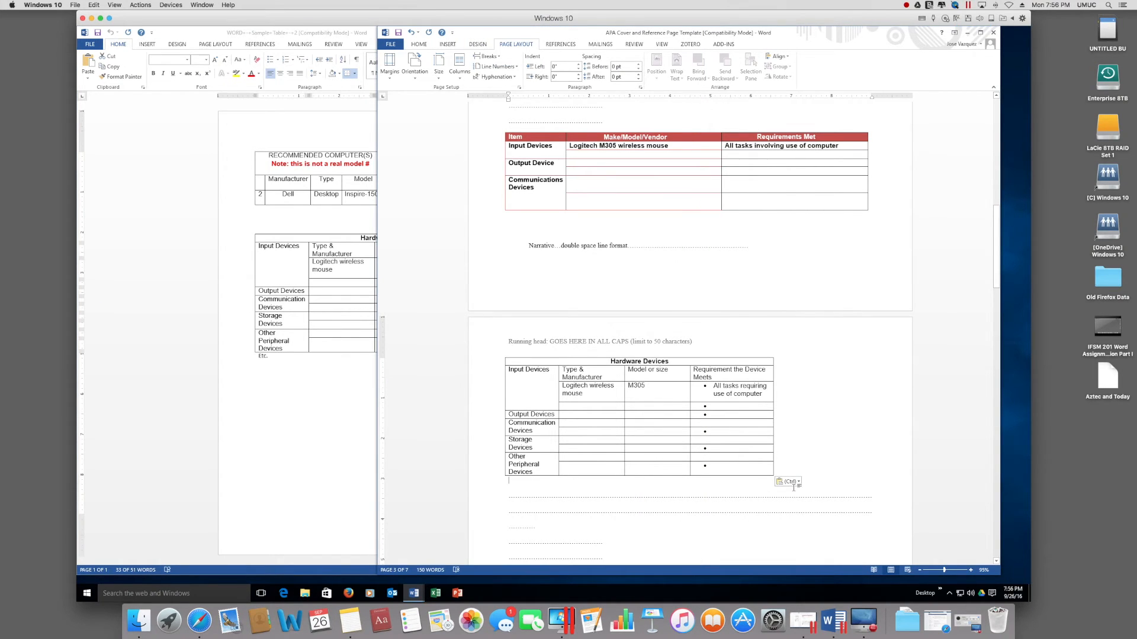
scroll(794, 486, down, 2)
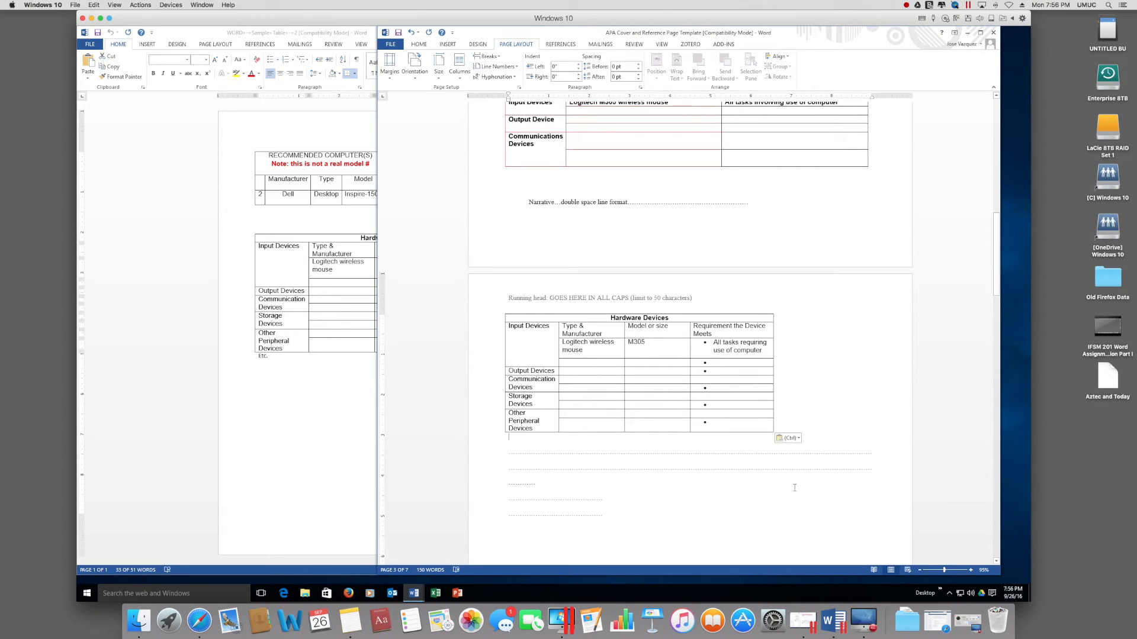
click(816, 329)
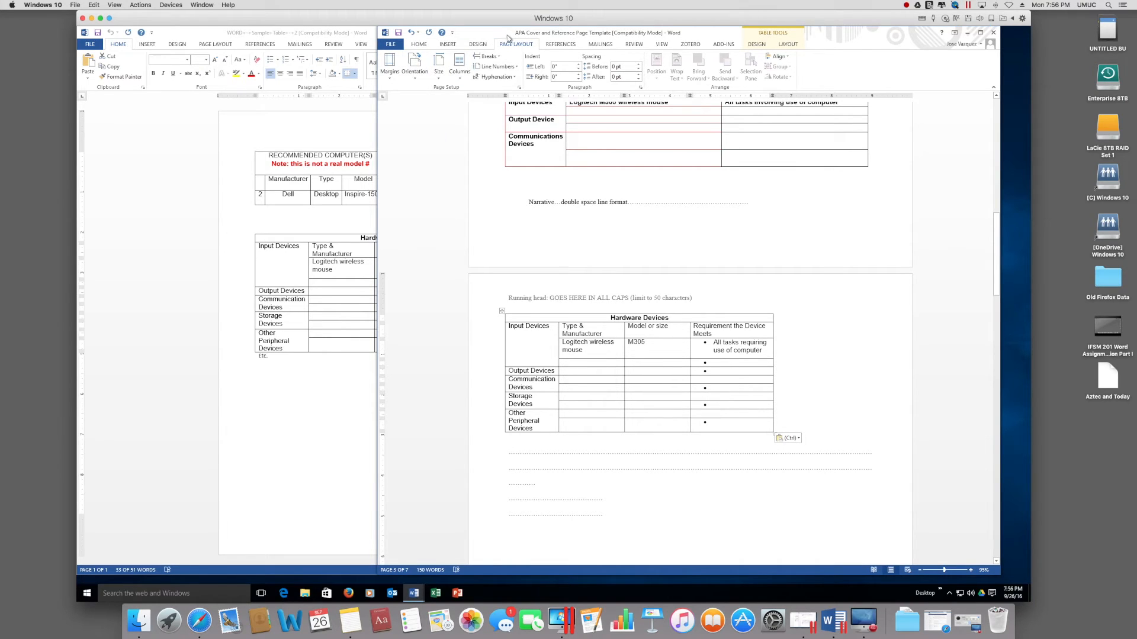
click(416, 80)
click(420, 95)
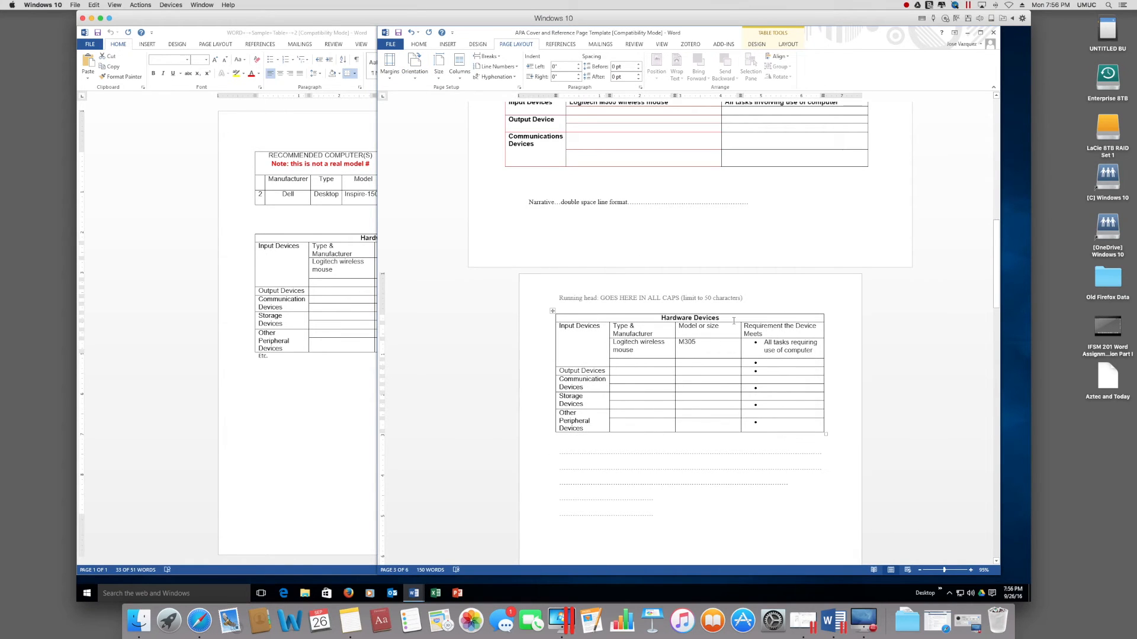
scroll(734, 321, down, 4)
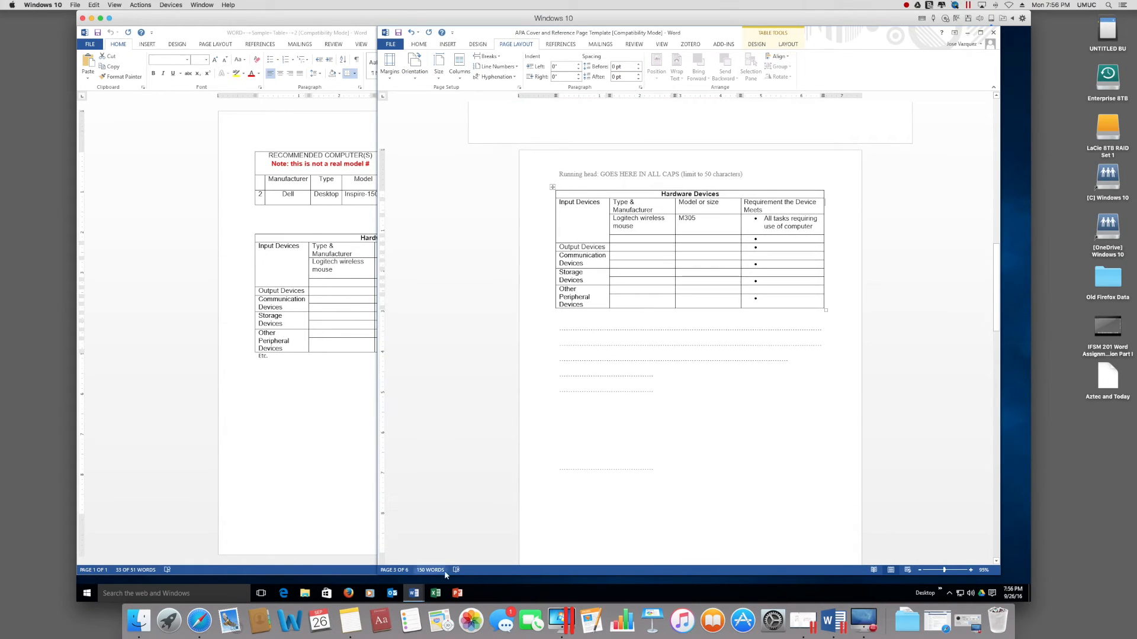
click(414, 593)
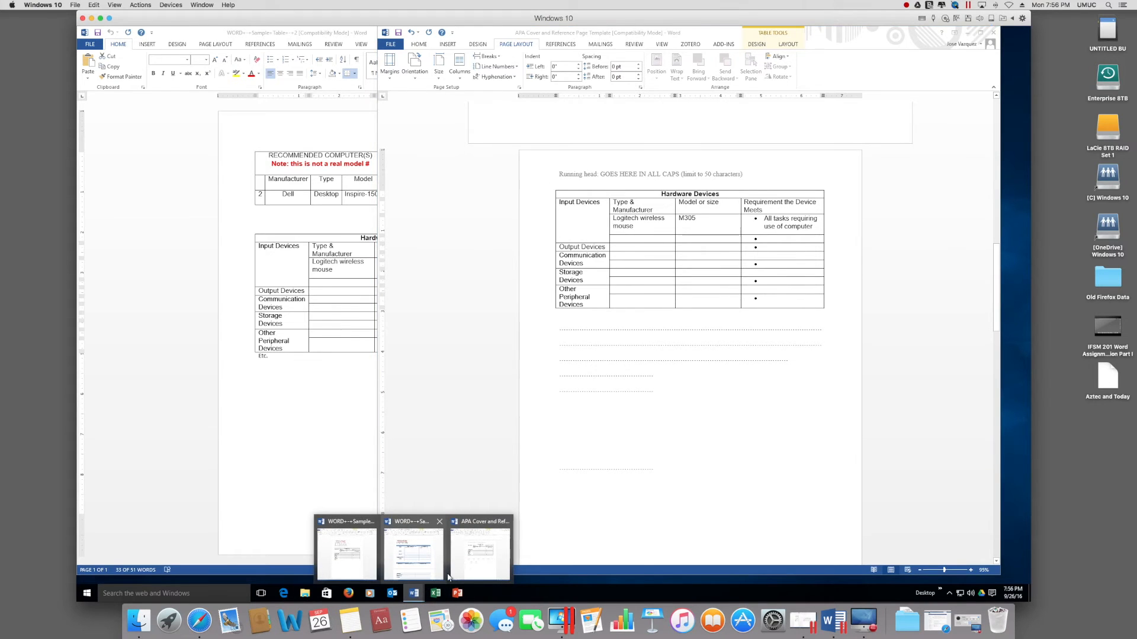
Step: Select the entire blue Hardware Devices table in Sample Table 3, then return to the APA template
click(429, 567)
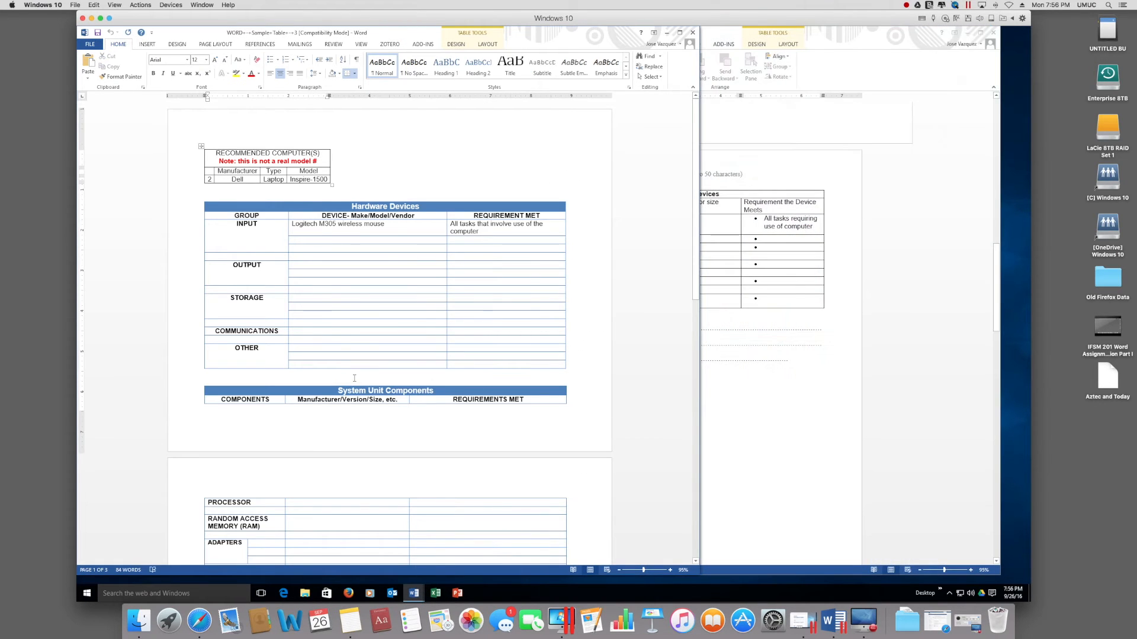
scroll(329, 325, down, 4)
scroll(329, 325, up, 2)
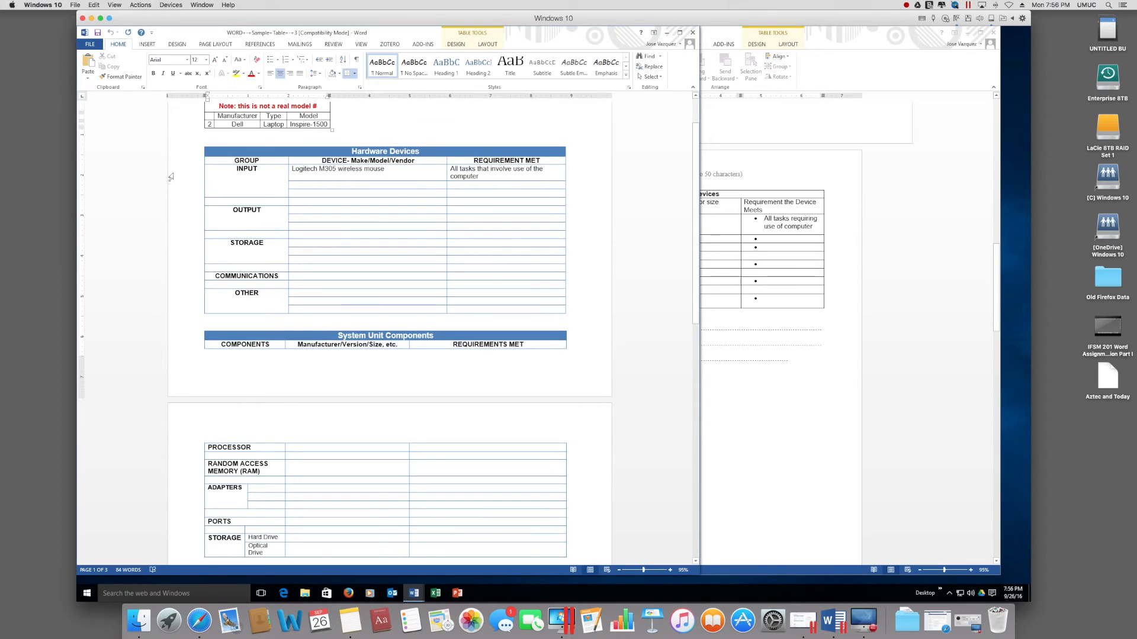
click(219, 164)
click(222, 153)
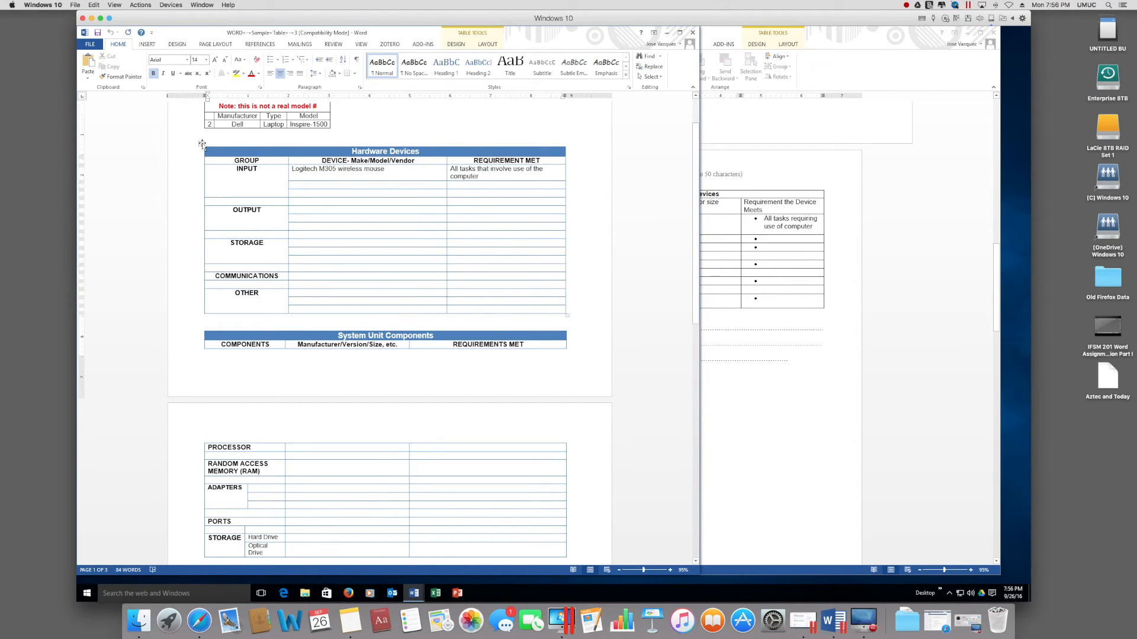
click(202, 144)
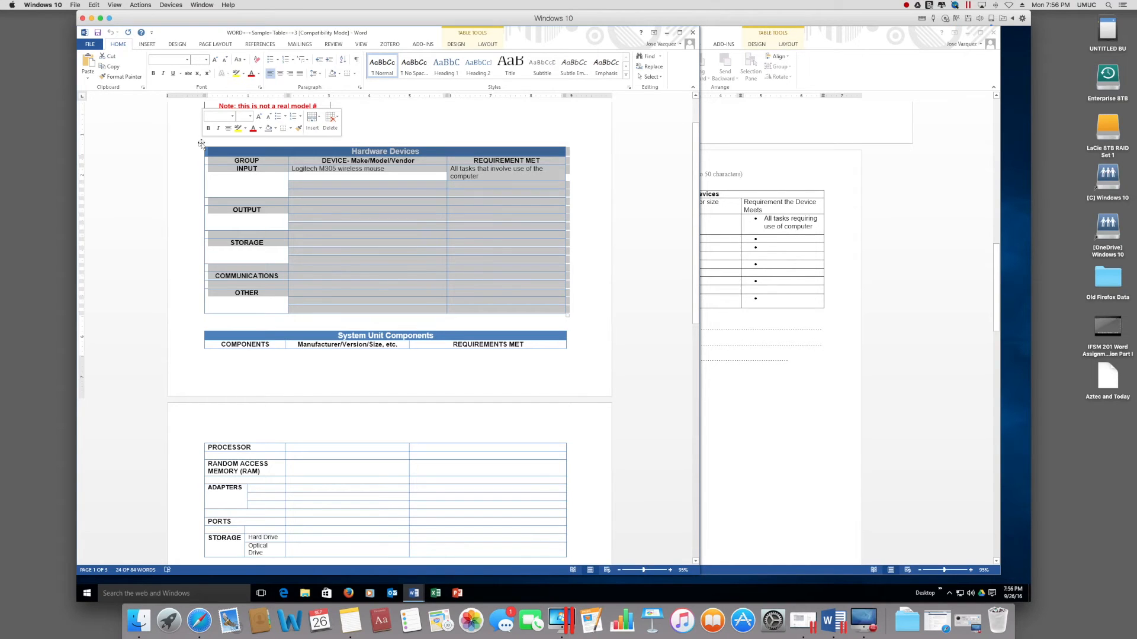
click(229, 153)
drag(228, 152, 234, 271)
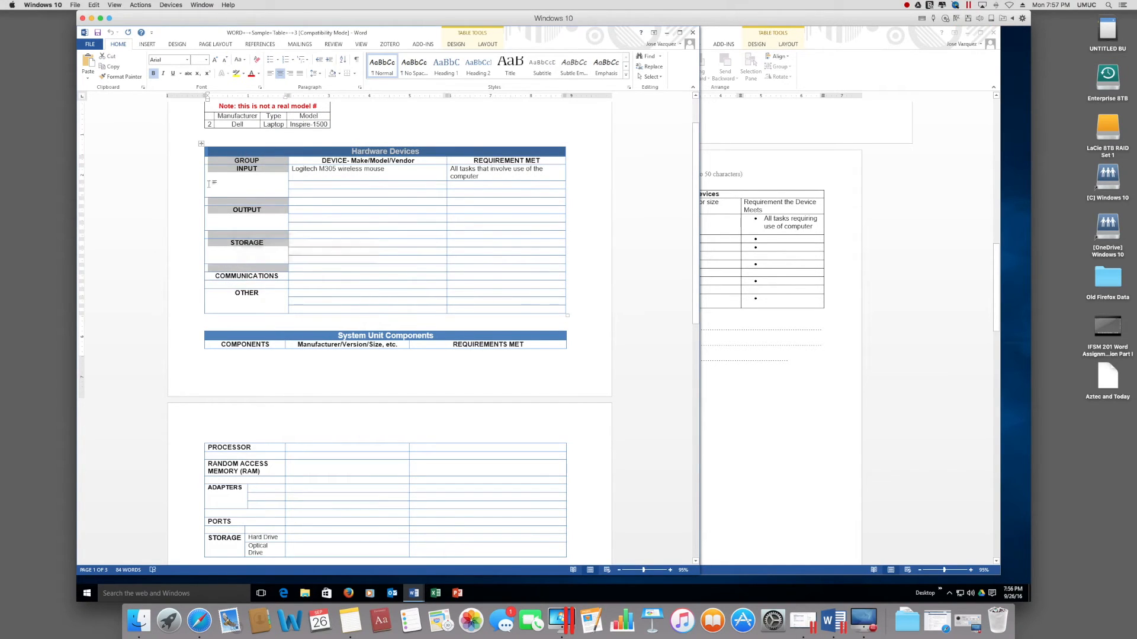
click(201, 143)
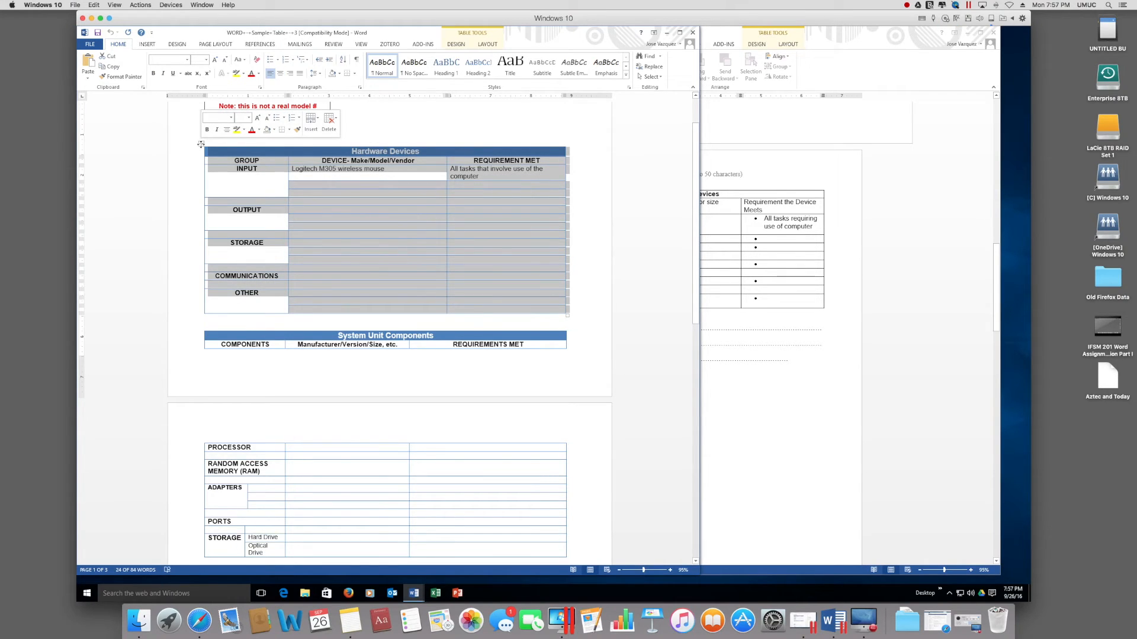
click(746, 368)
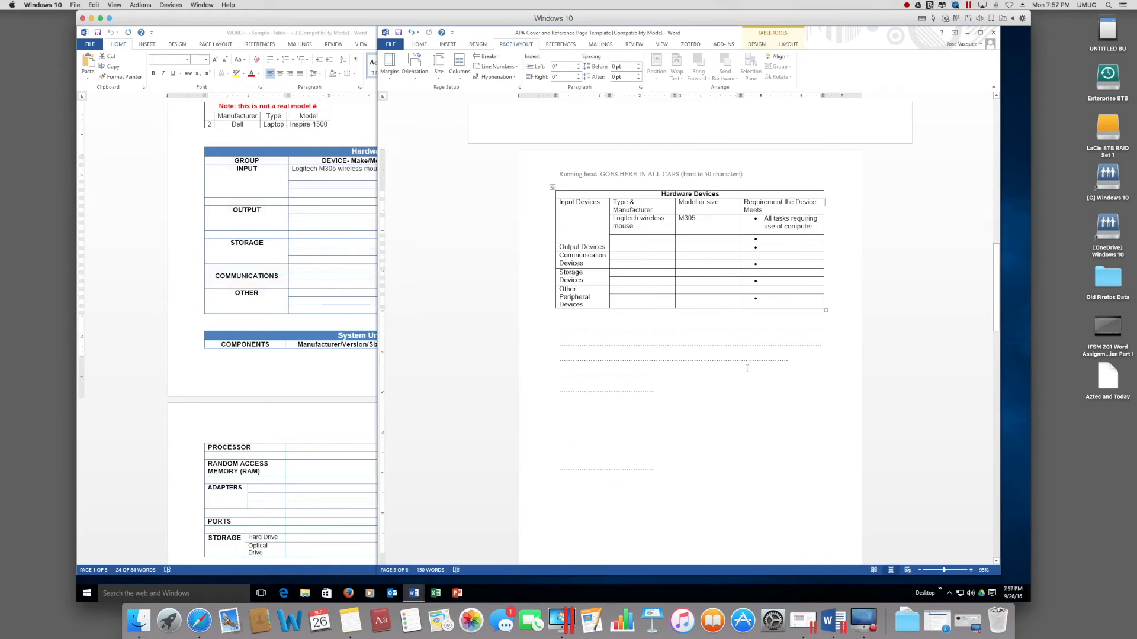
Step: Insert a Next Page section break on the dotted lines below the existing table
click(700, 361)
click(694, 381)
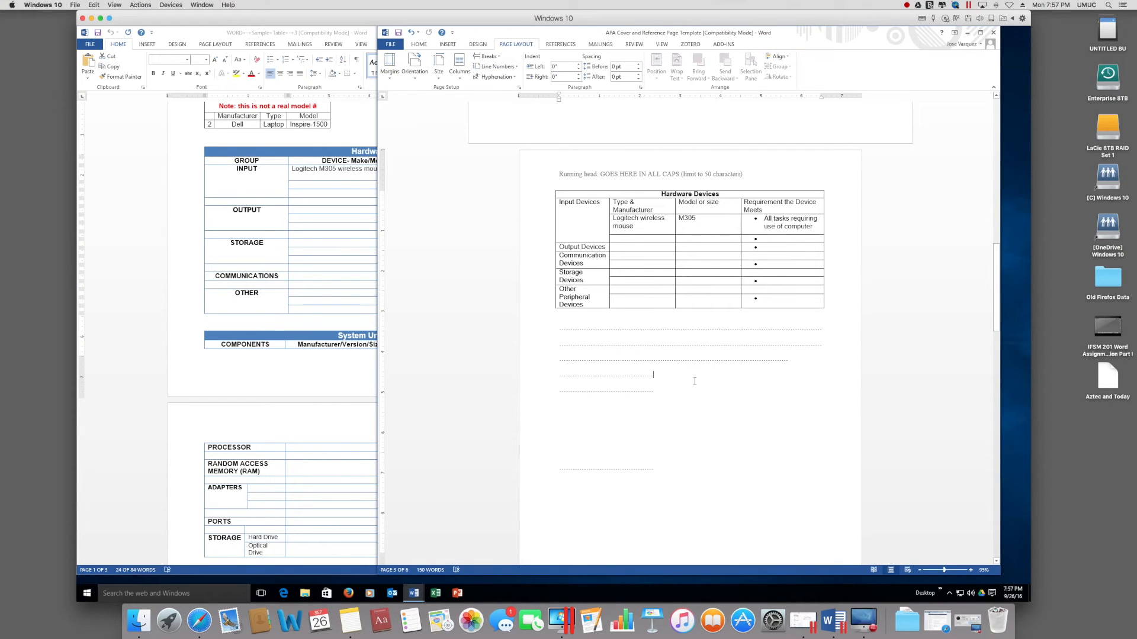
scroll(693, 383, down, 5)
scroll(694, 383, up, 5)
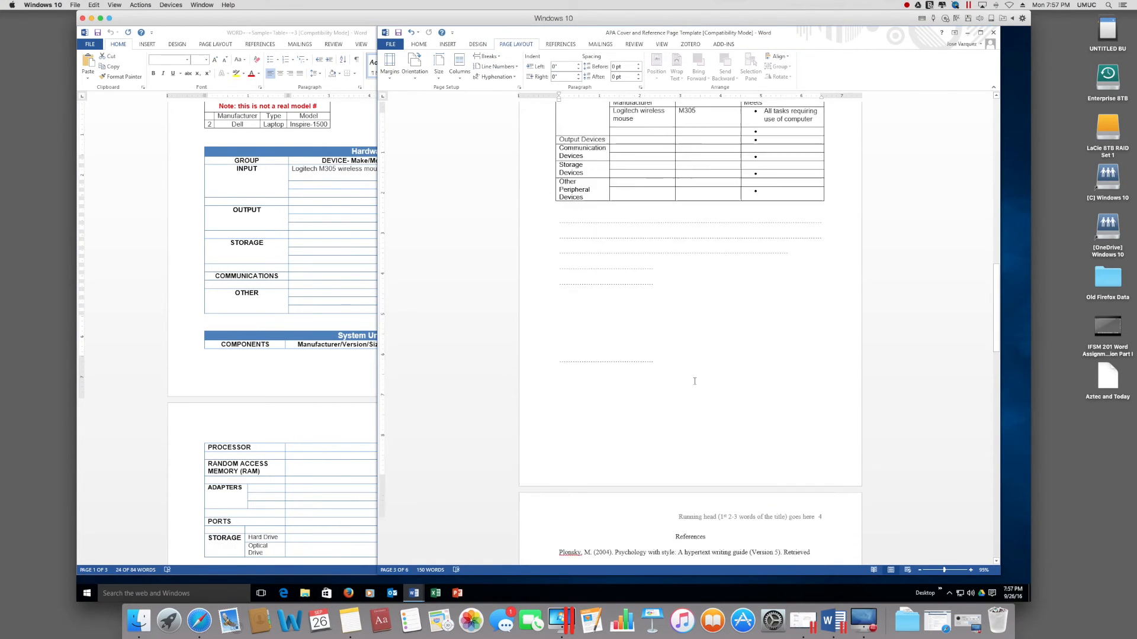
scroll(693, 383, up, 1)
click(673, 370)
click(670, 403)
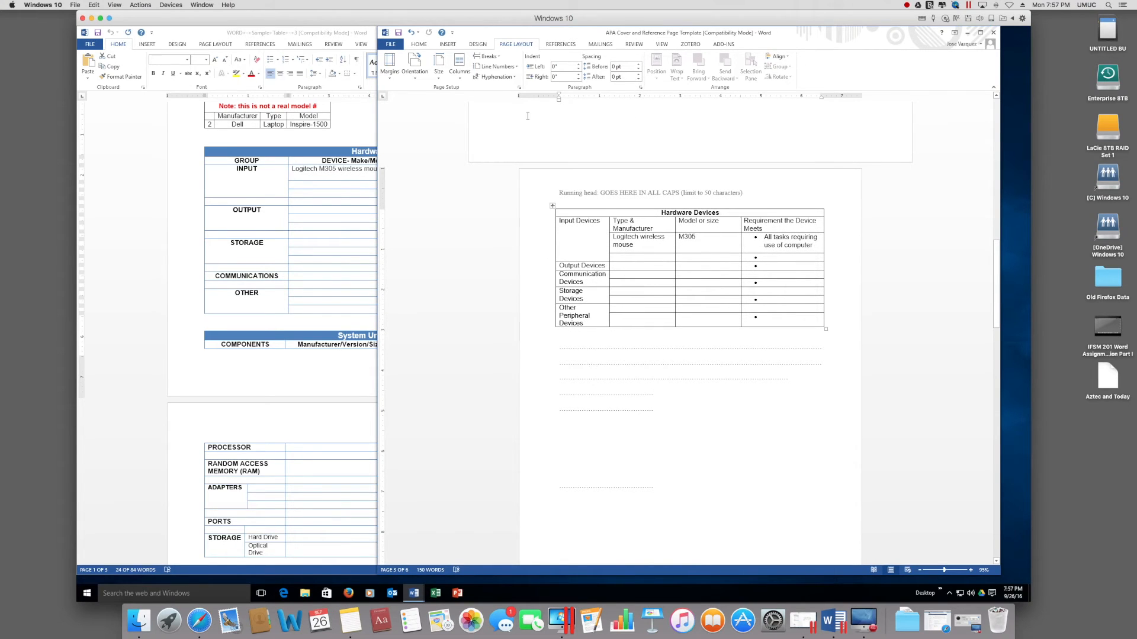
click(488, 55)
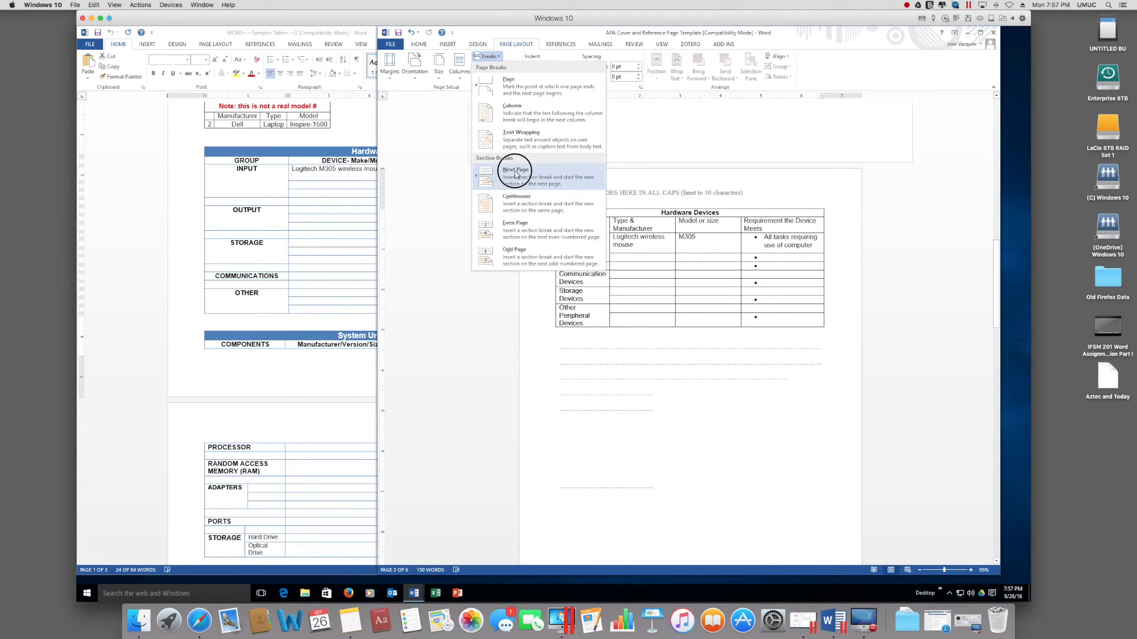
click(514, 173)
Step: Make the new section landscape and paste the Hardware Devices table onto it
scroll(636, 350, down, 5)
scroll(636, 350, up, 1)
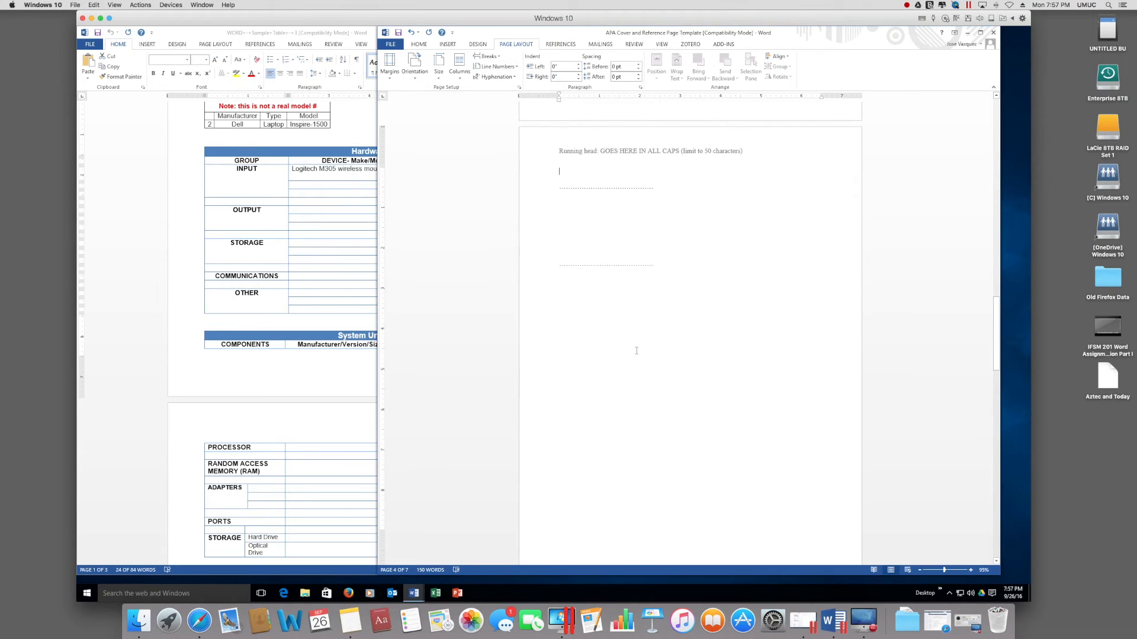
click(418, 77)
click(427, 112)
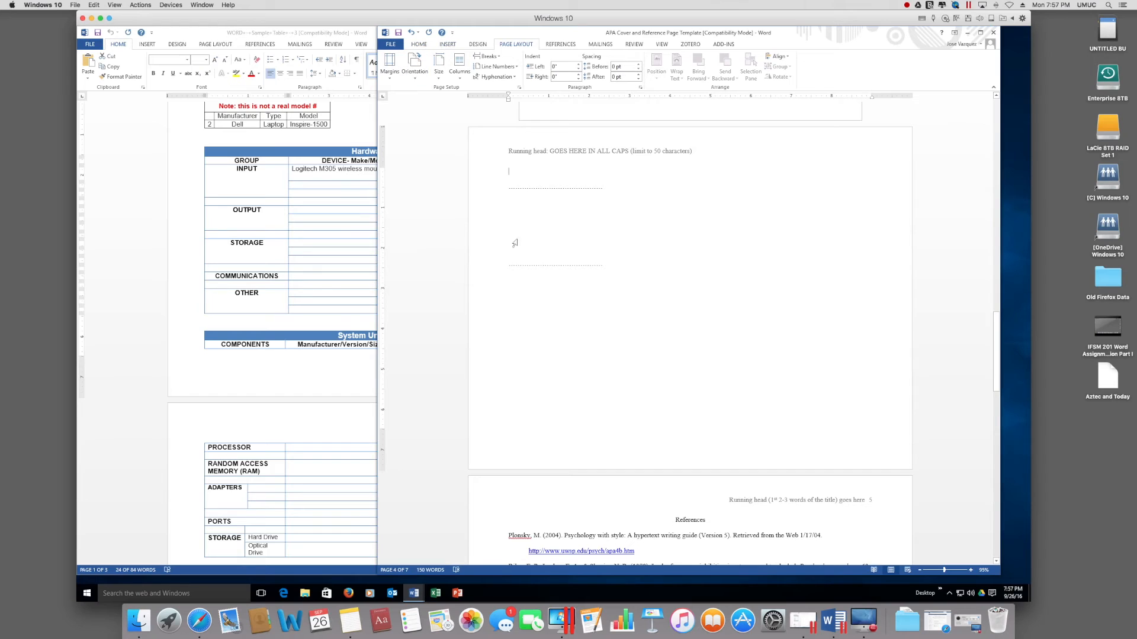
key(ctrl+v)
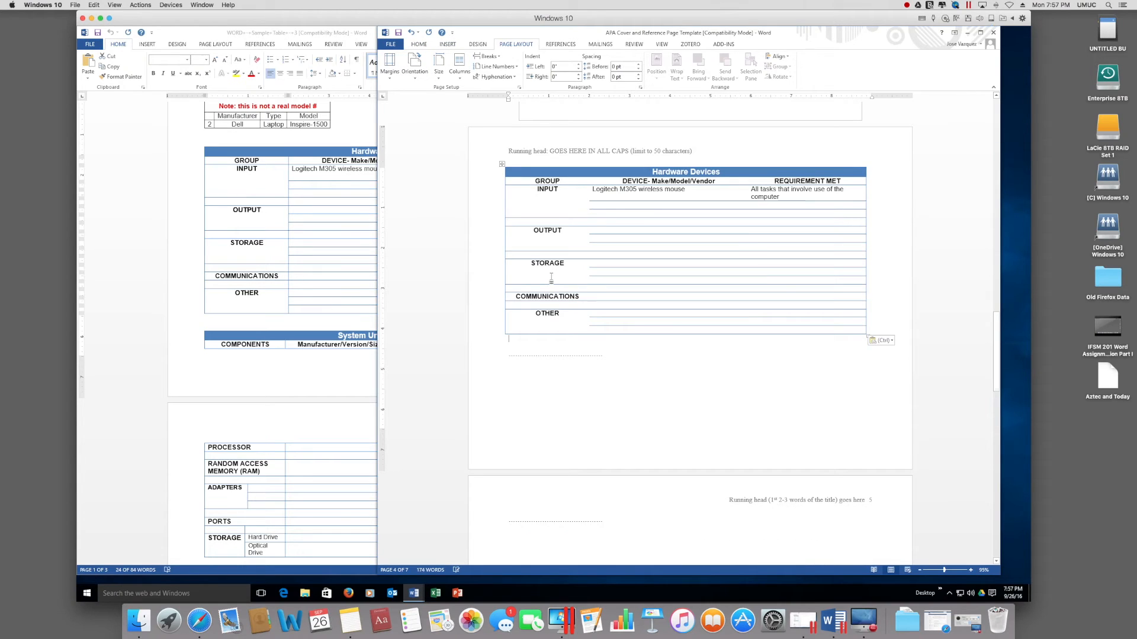
Step: Delete the leftover dotted lines between the pasted table and the References heading
click(614, 296)
scroll(622, 278, up, 5)
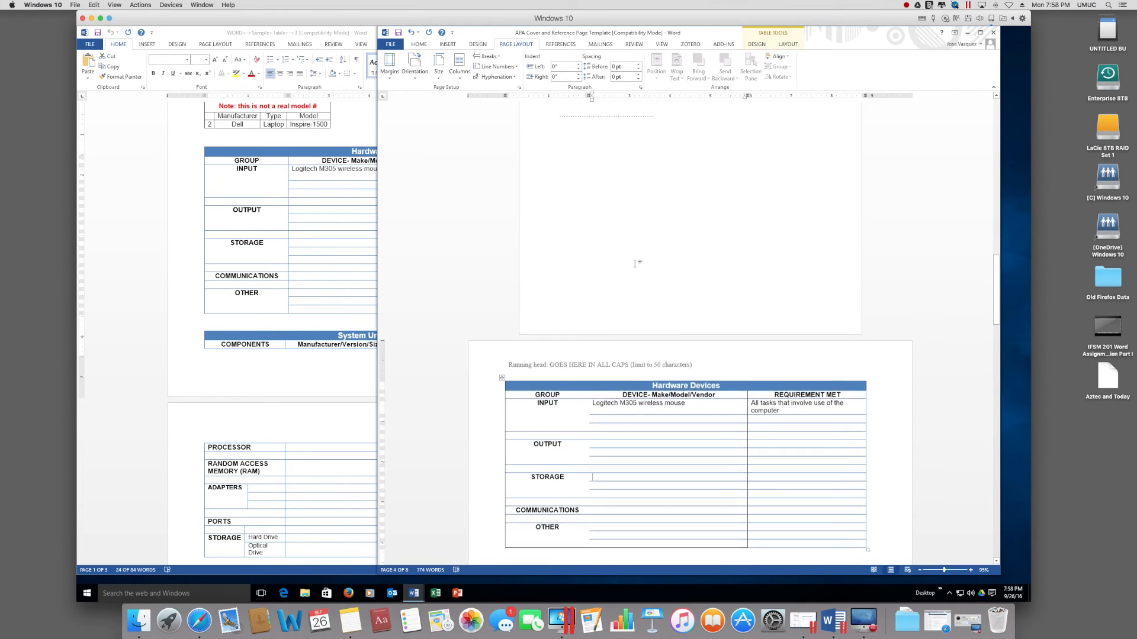
scroll(635, 262, up, 10)
scroll(634, 262, down, 14)
scroll(635, 263, down, 5)
click(656, 270)
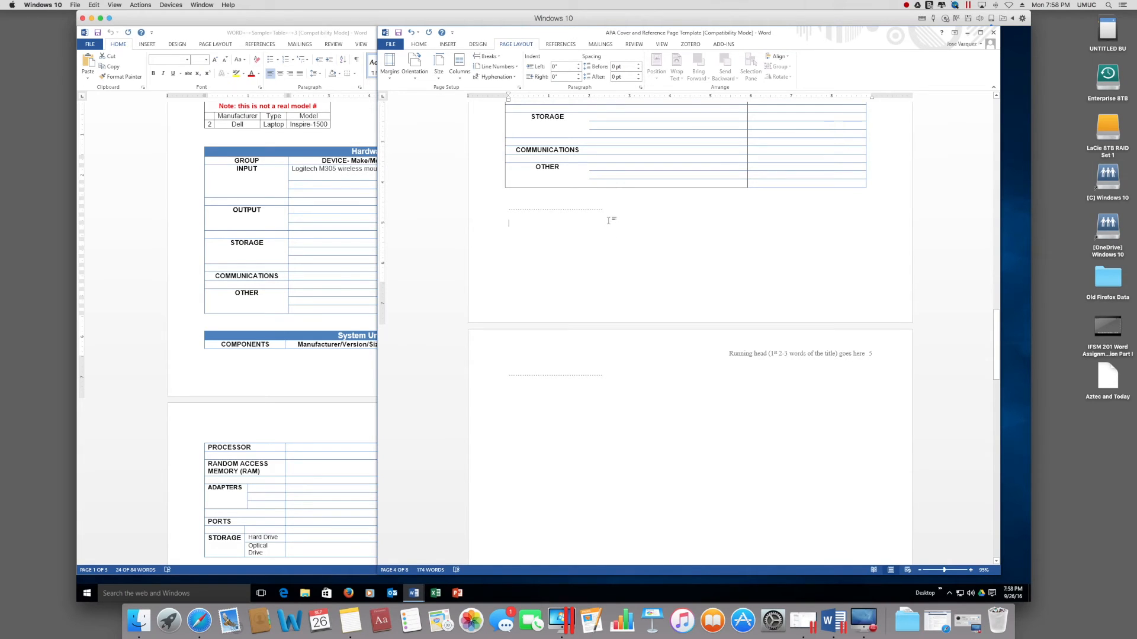
click(633, 379)
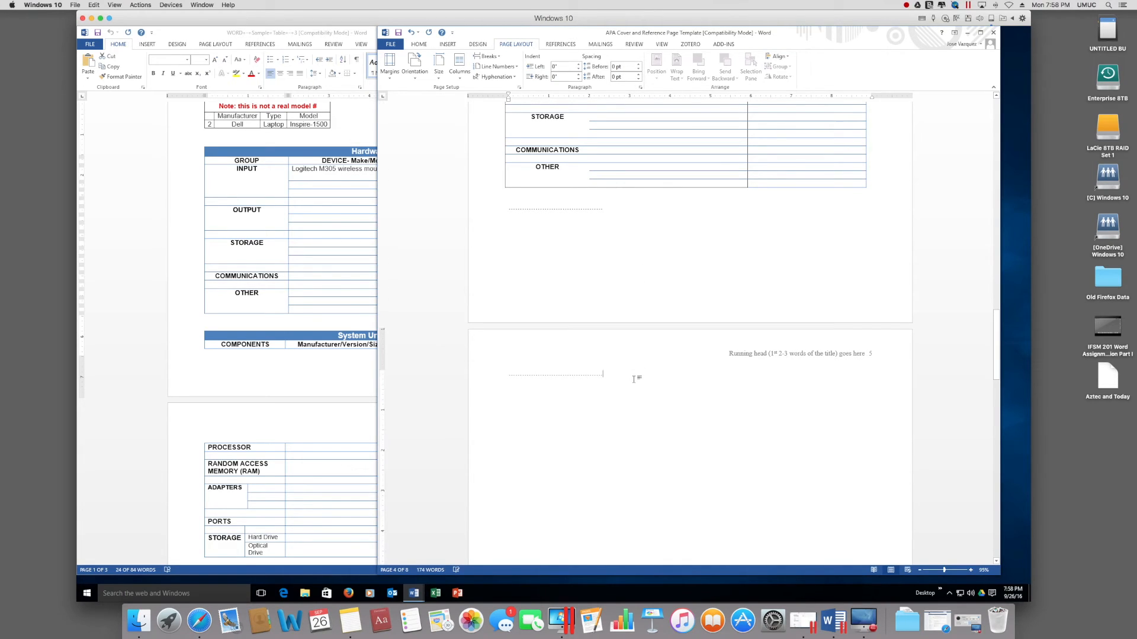
key(BackSpace)
key(BackSpace)
key(BackSpace)
key(BackSpace)
key(BackSpace)
key(BackSpace)
key(BackSpace)
key(BackSpace)
key(BackSpace)
key(BackSpace)
key(BackSpace)
key(BackSpace)
key(shift+Up)
key(BackSpace)
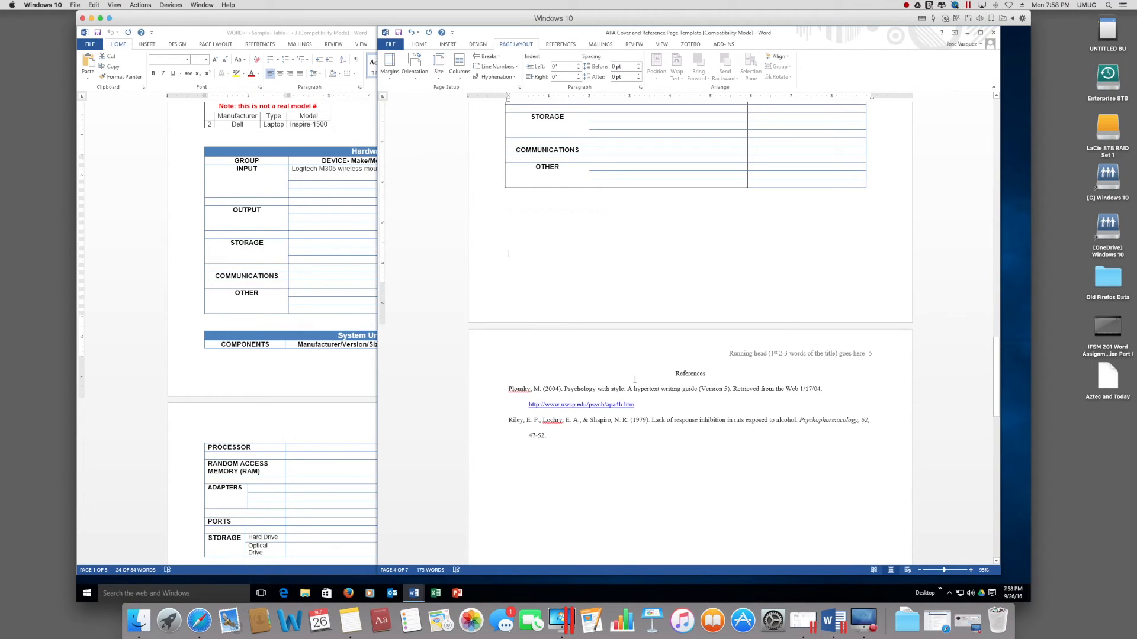
scroll(677, 273, down, 3)
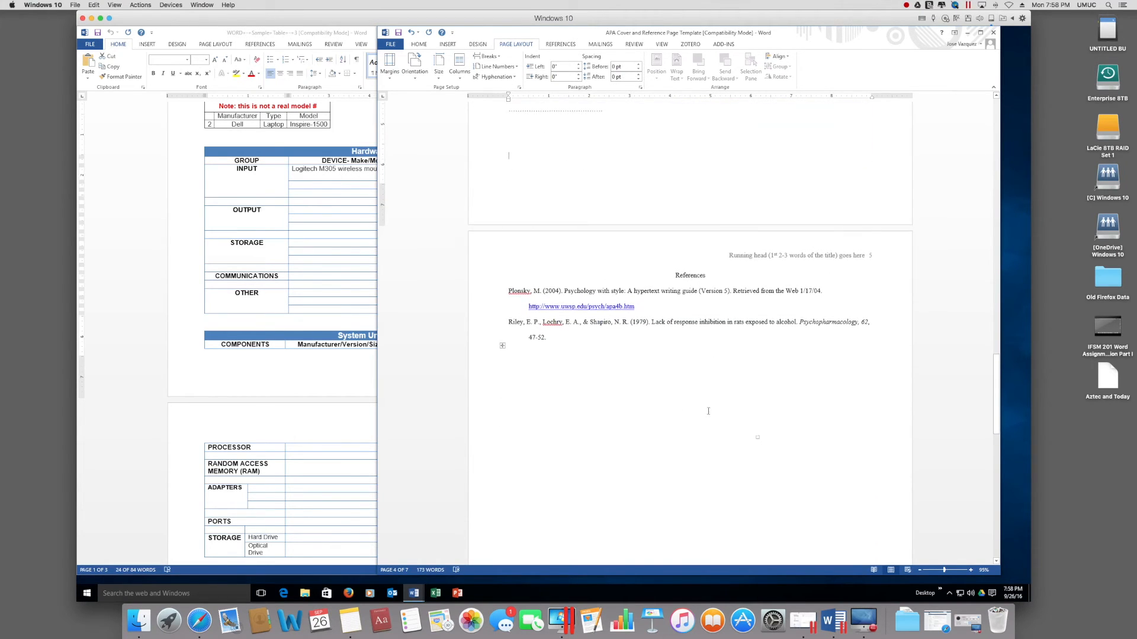
click(676, 273)
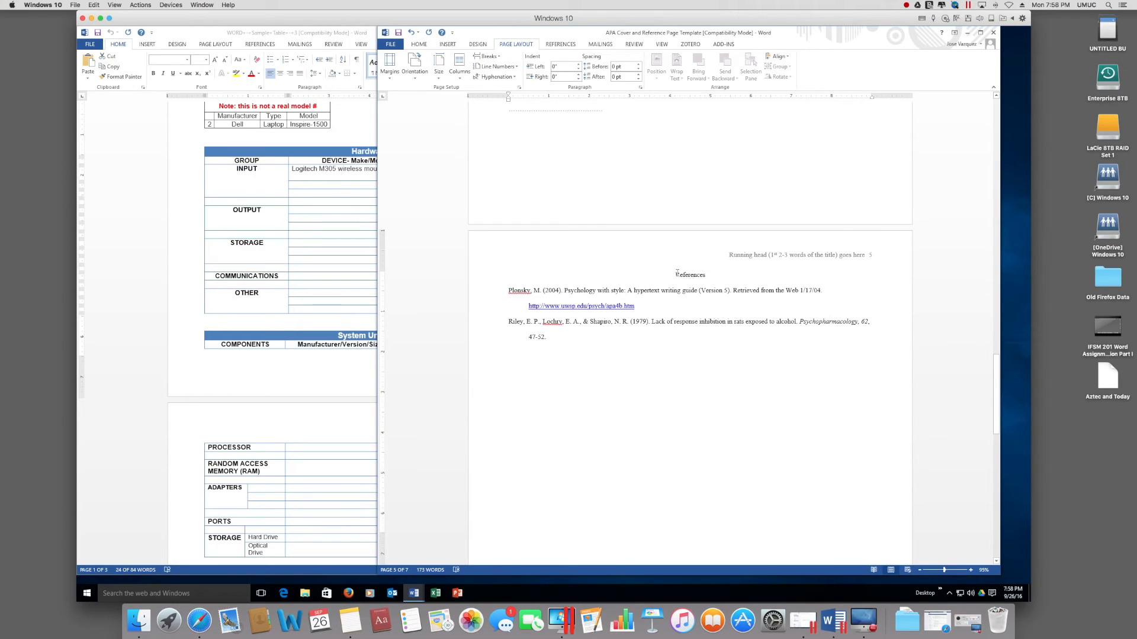
Step: Insert a Next Page section break so References starts on a new page
click(492, 57)
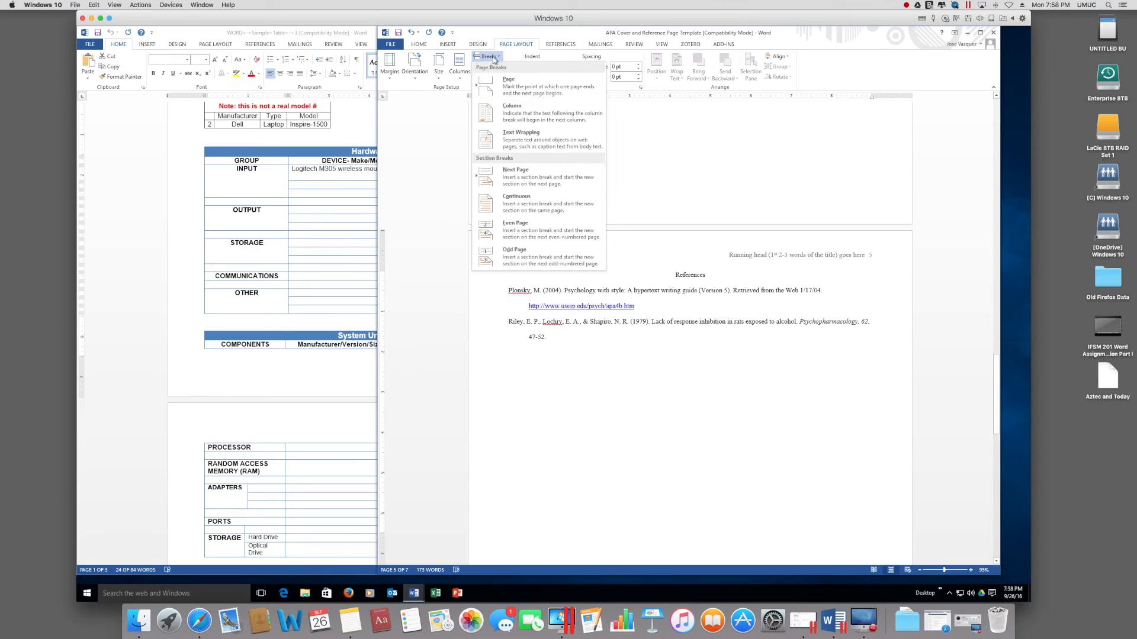
click(514, 180)
scroll(611, 346, down, 3)
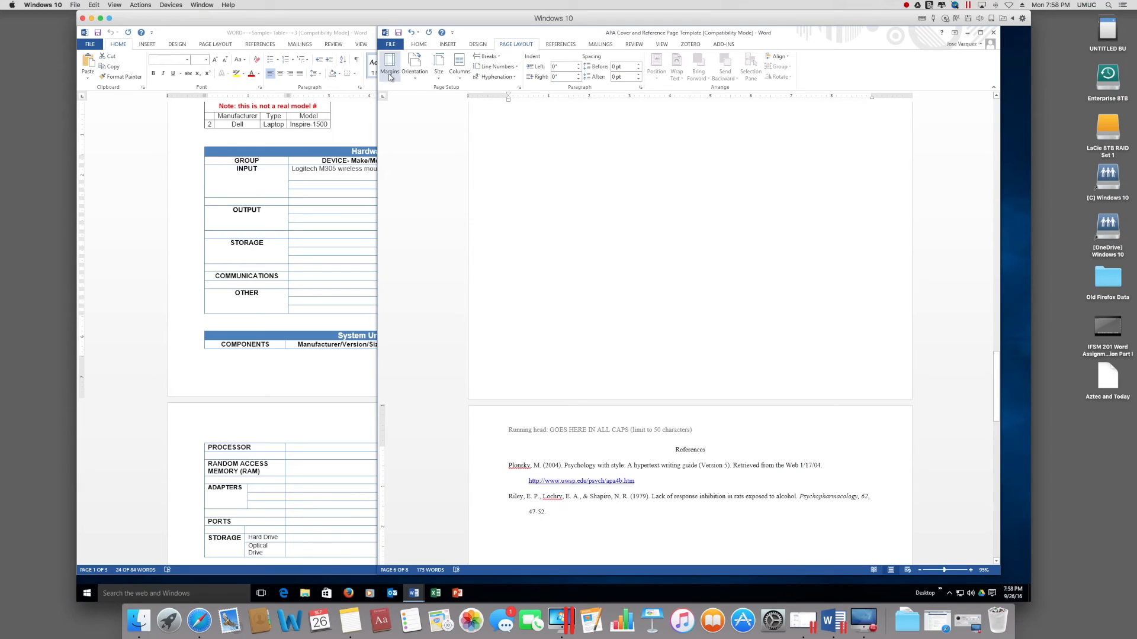
Step: Check the page orientation choices without changing them, then place the caret on page 5
click(404, 78)
click(429, 102)
scroll(669, 348, up, 8)
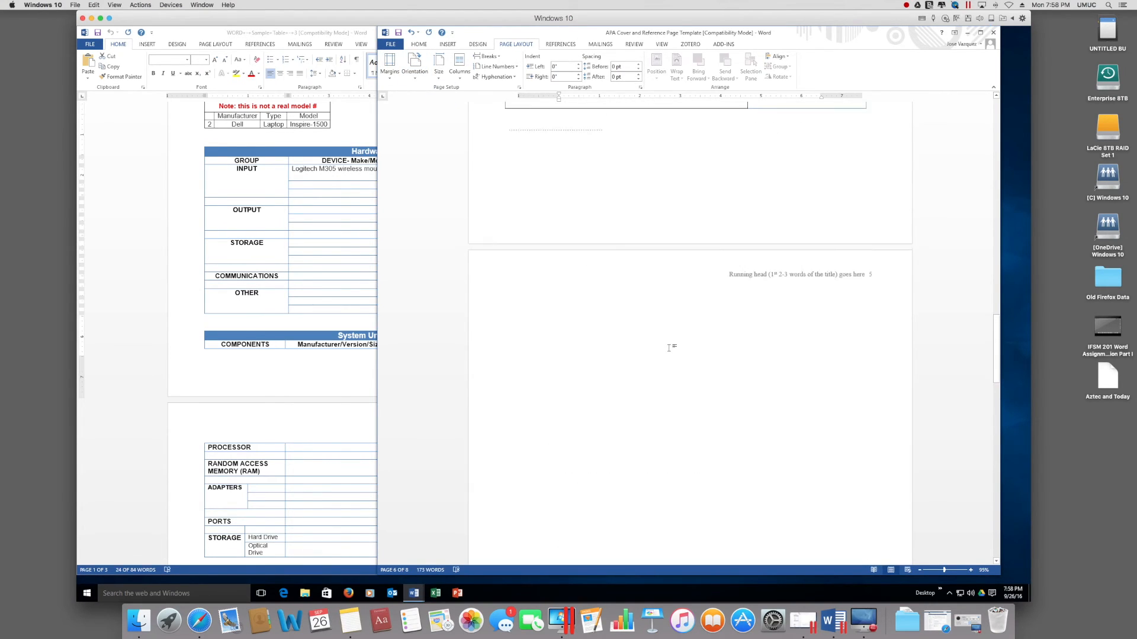
scroll(672, 348, down, 2)
click(710, 315)
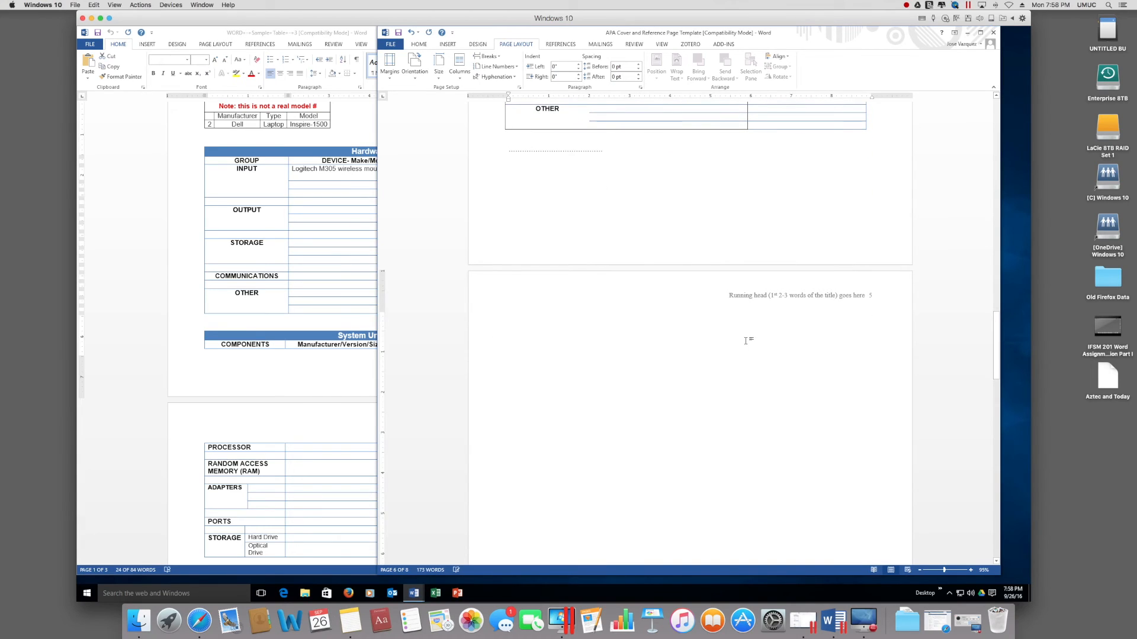
click(685, 196)
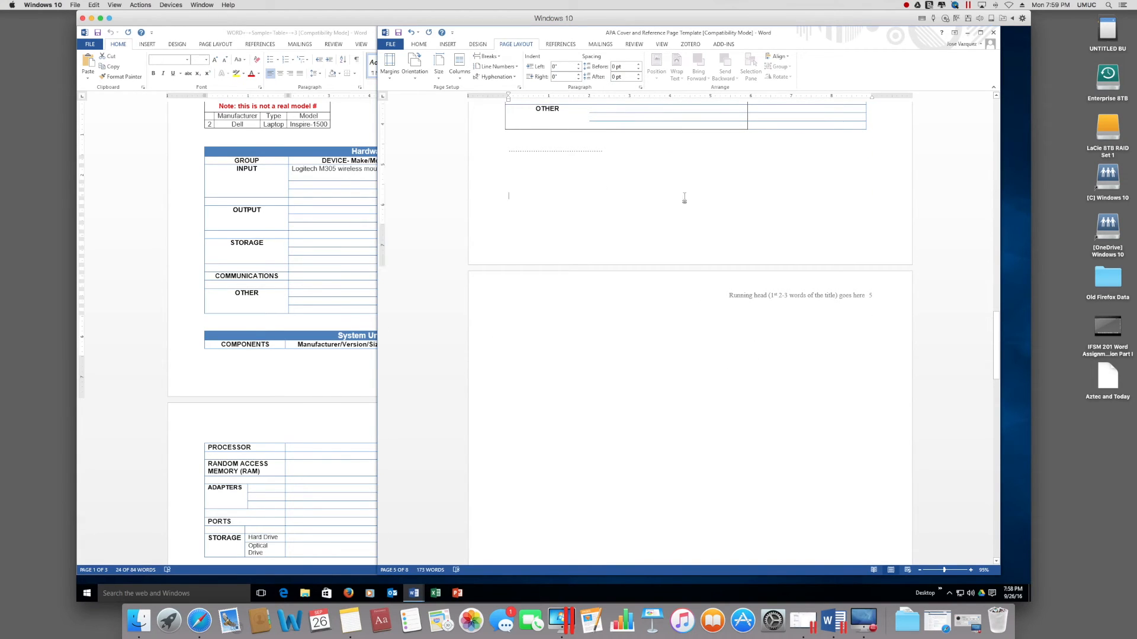
Step: Close the Sample Table 3 document and minimise the Windows 10 virtual machine
scroll(685, 196, down, 5)
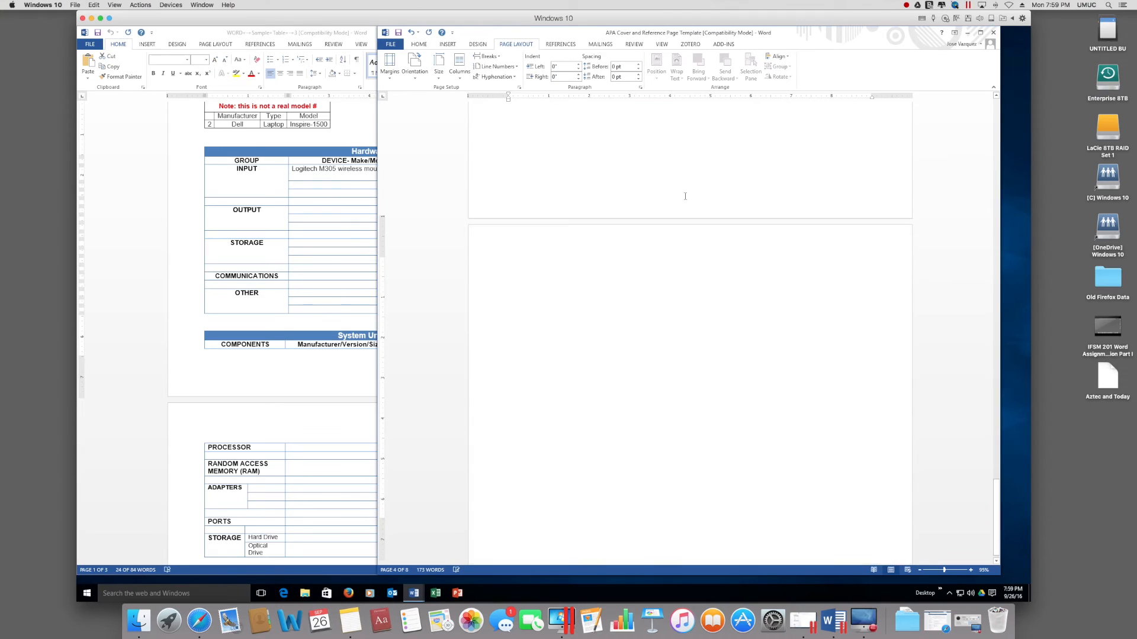
scroll(684, 196, down, 7)
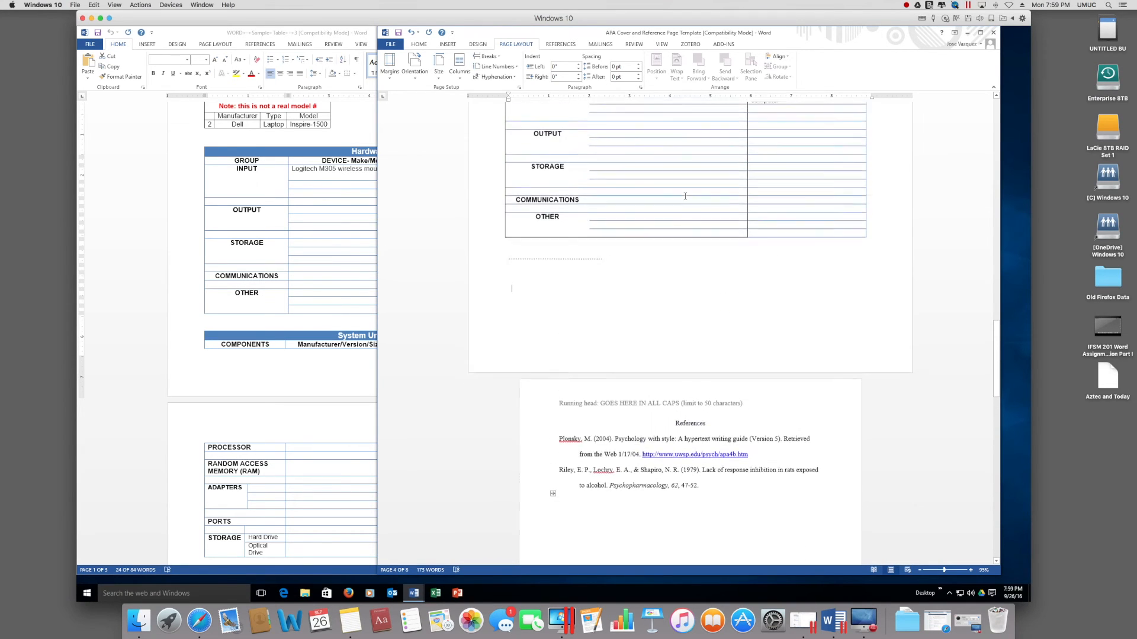
scroll(685, 197, up, 5)
scroll(684, 196, up, 10)
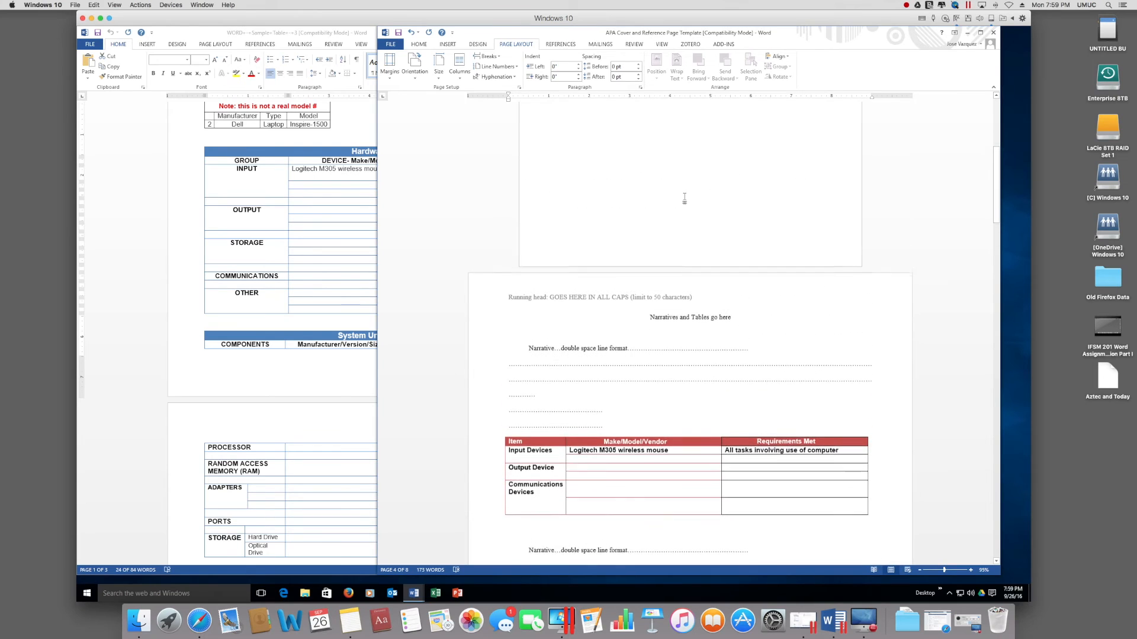
scroll(685, 196, down, 4)
scroll(685, 196, down, 8)
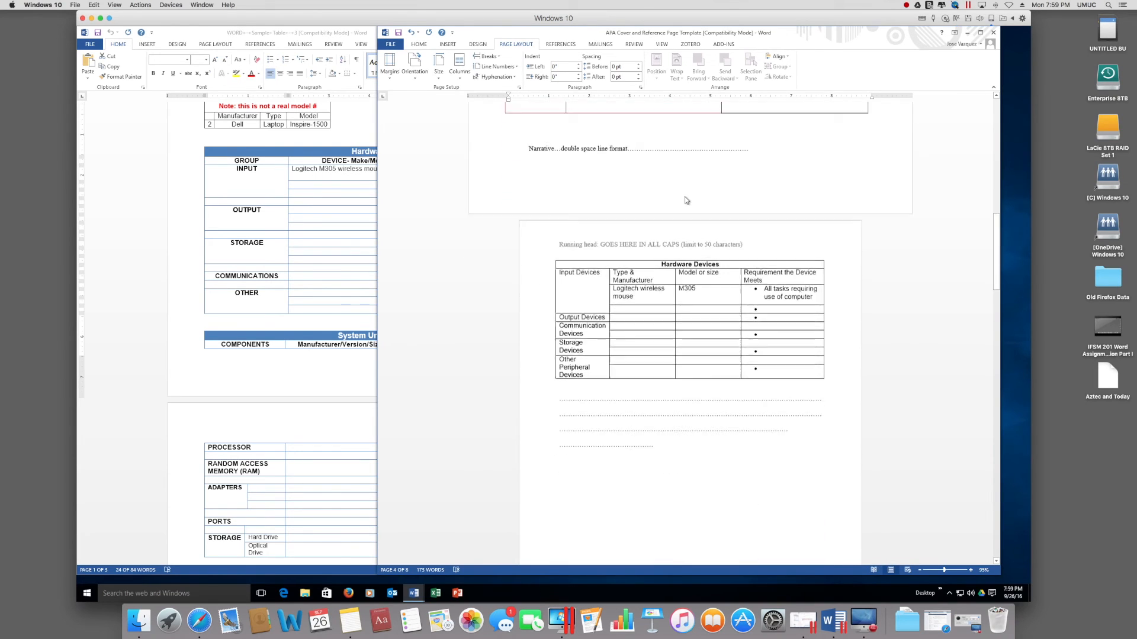
scroll(685, 196, down, 5)
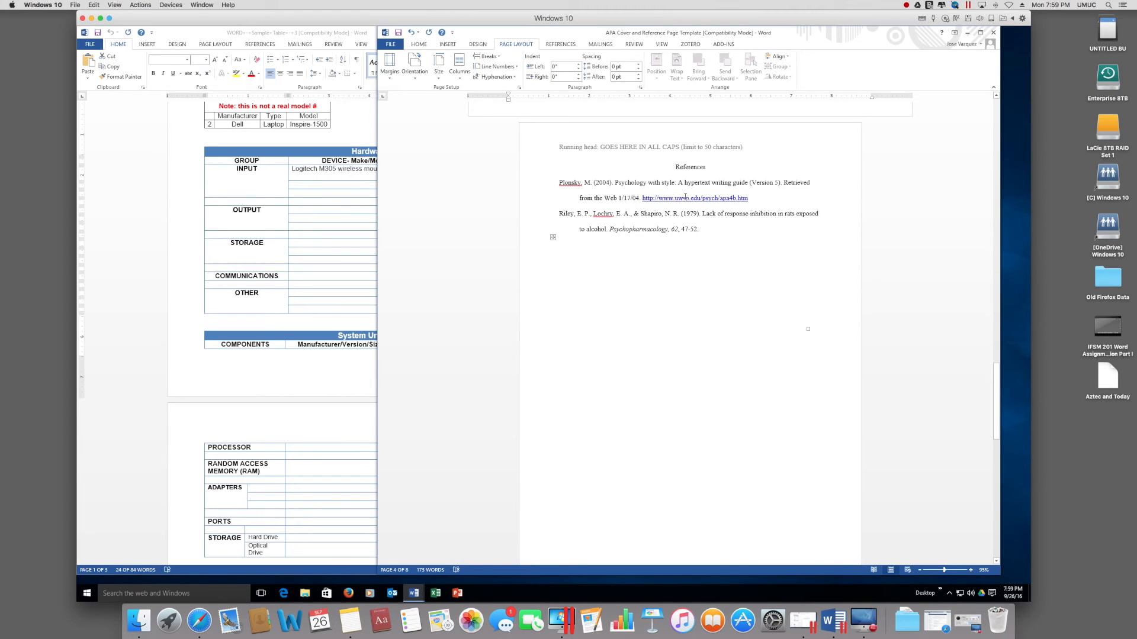
click(356, 107)
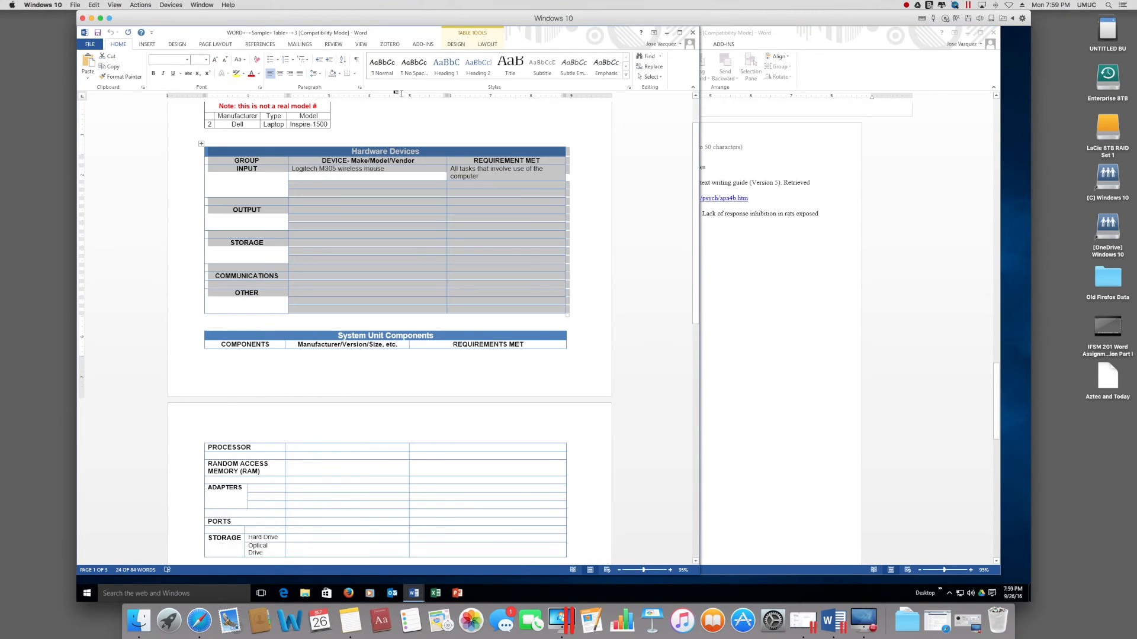
click(692, 32)
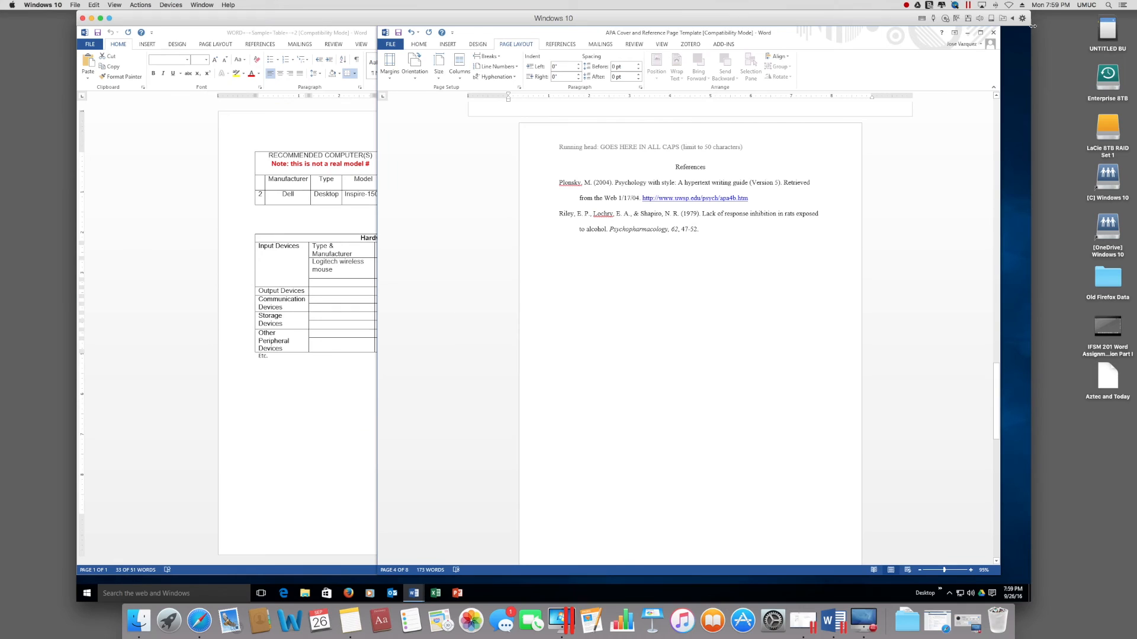
click(92, 19)
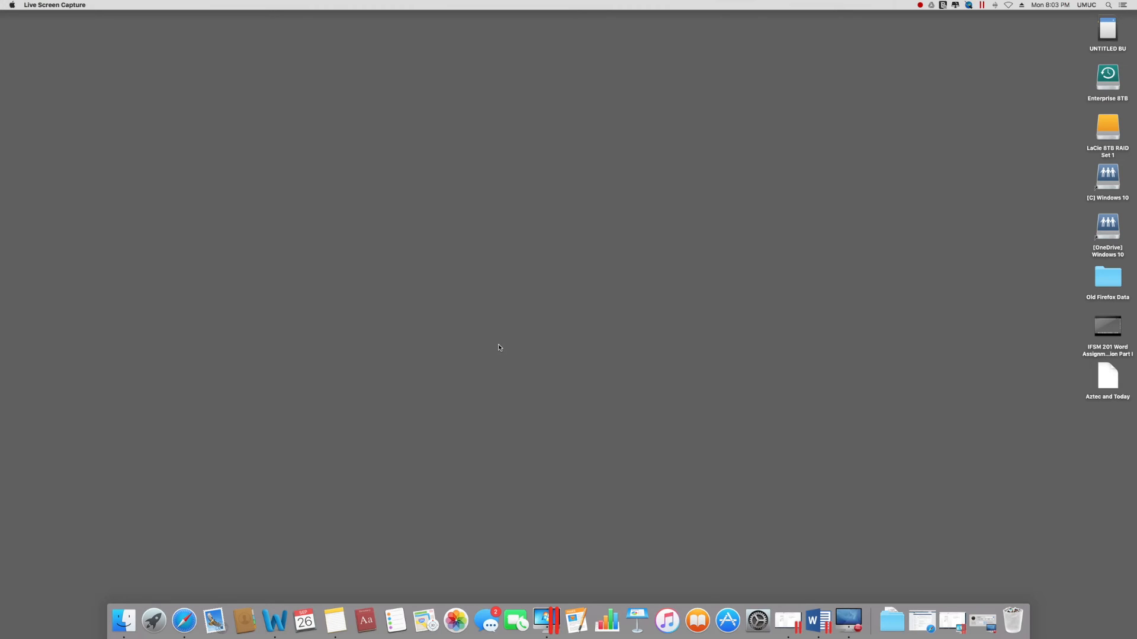
Step: Launch Word on the Mac, dismissing the template gallery and the blank document
click(276, 621)
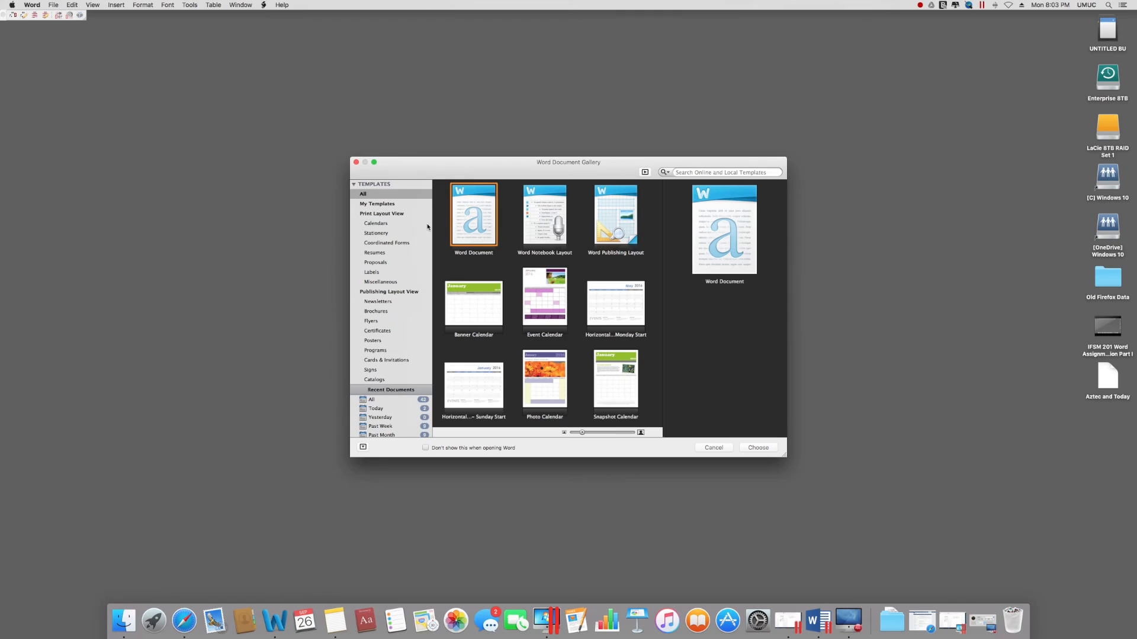
click(717, 448)
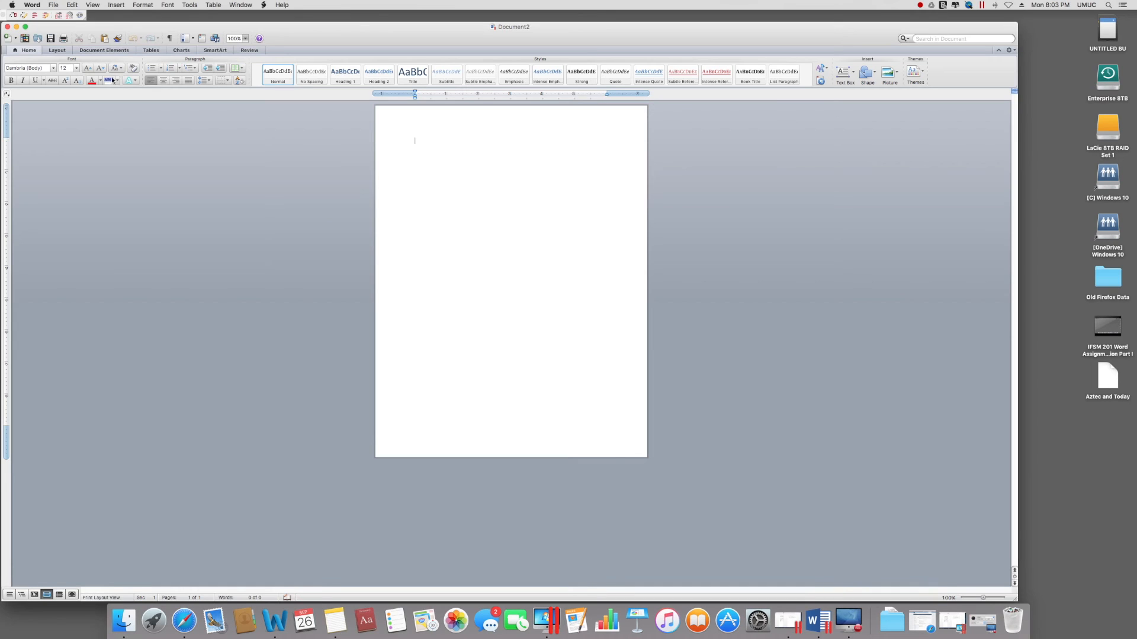
click(7, 27)
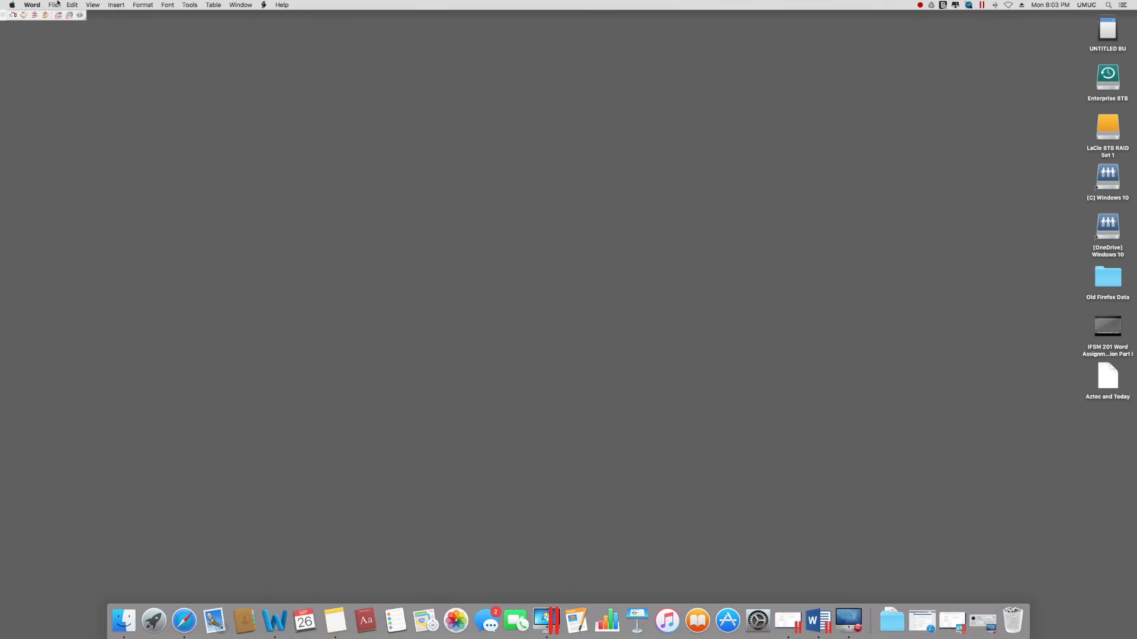
Step: Open APA Cover and Reference Page Template.doc from the UMW > APA 6.0 format folder
click(58, 3)
click(60, 33)
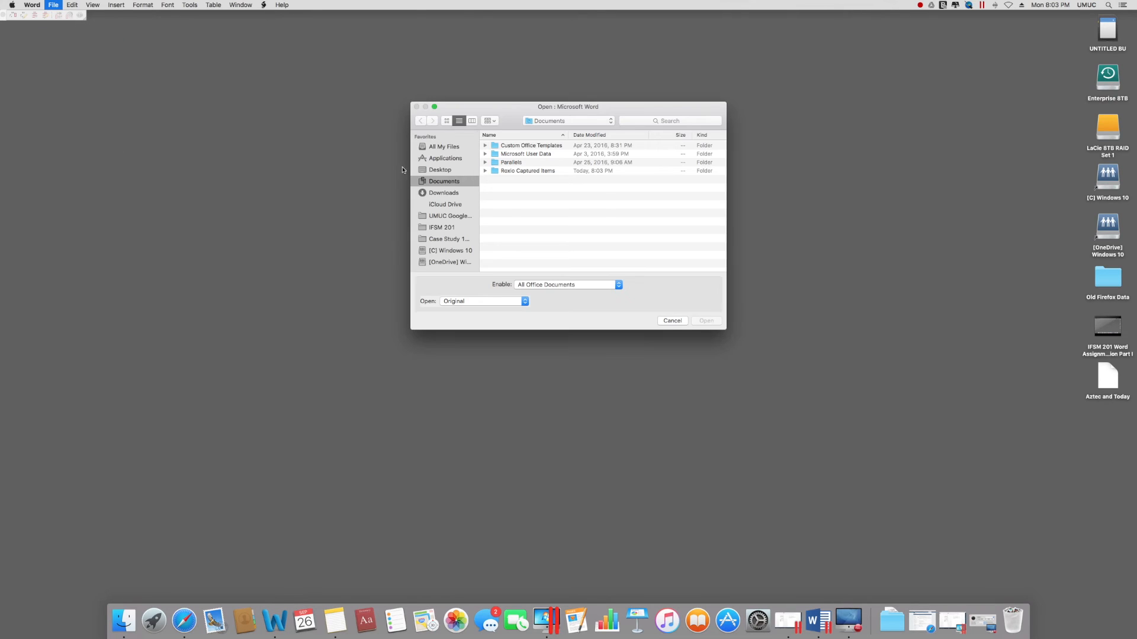
click(448, 217)
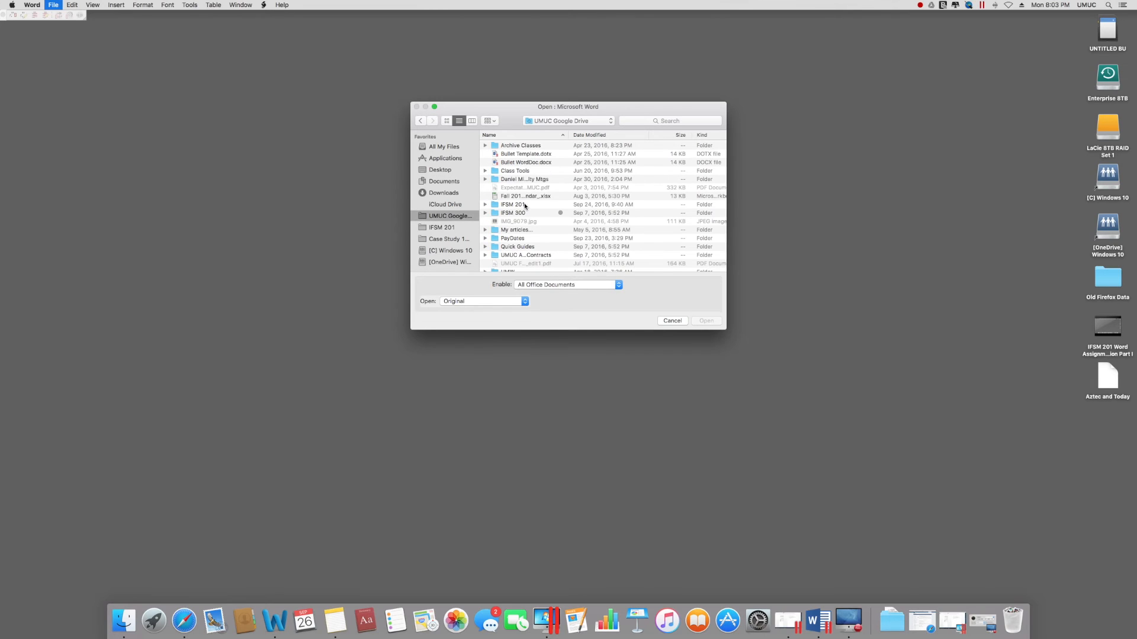
scroll(525, 258, down, 3)
double_click(518, 266)
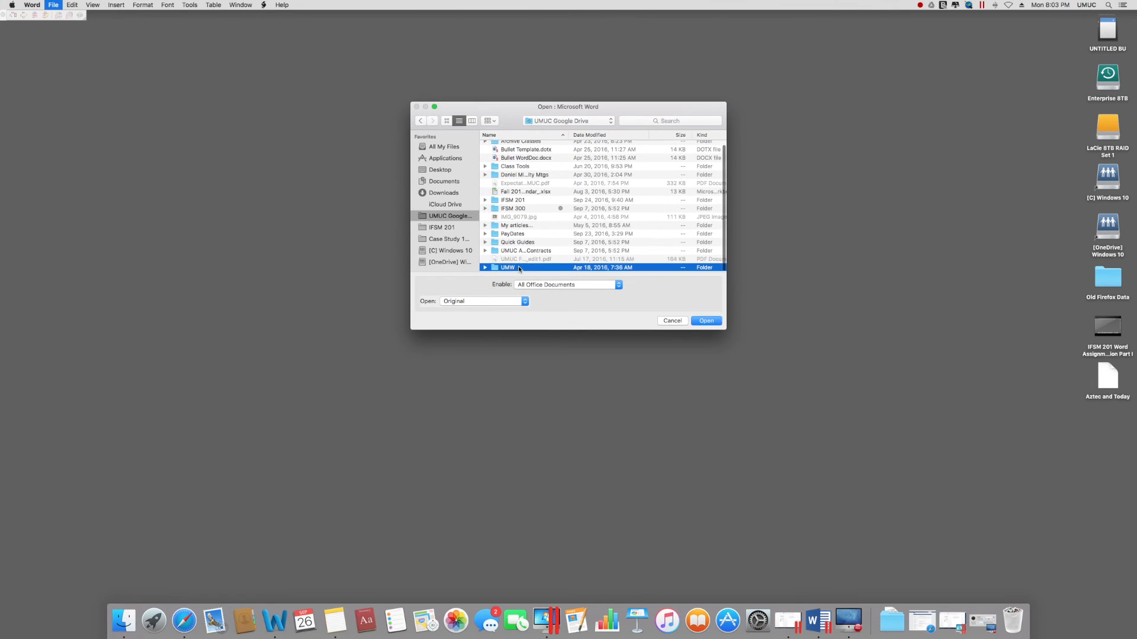
double_click(511, 180)
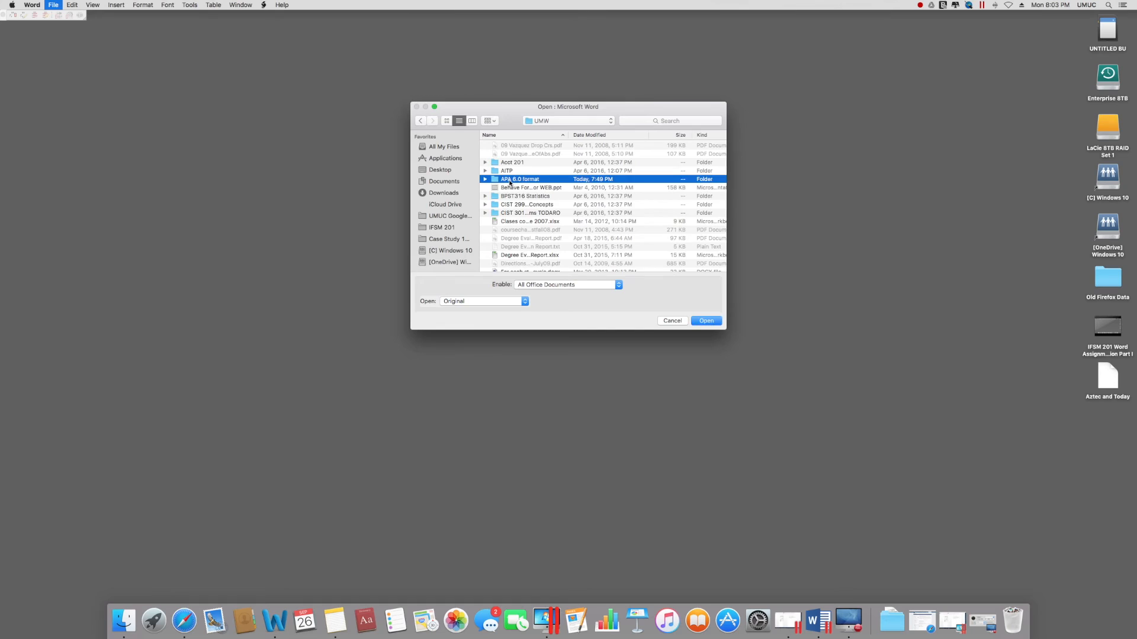
click(509, 163)
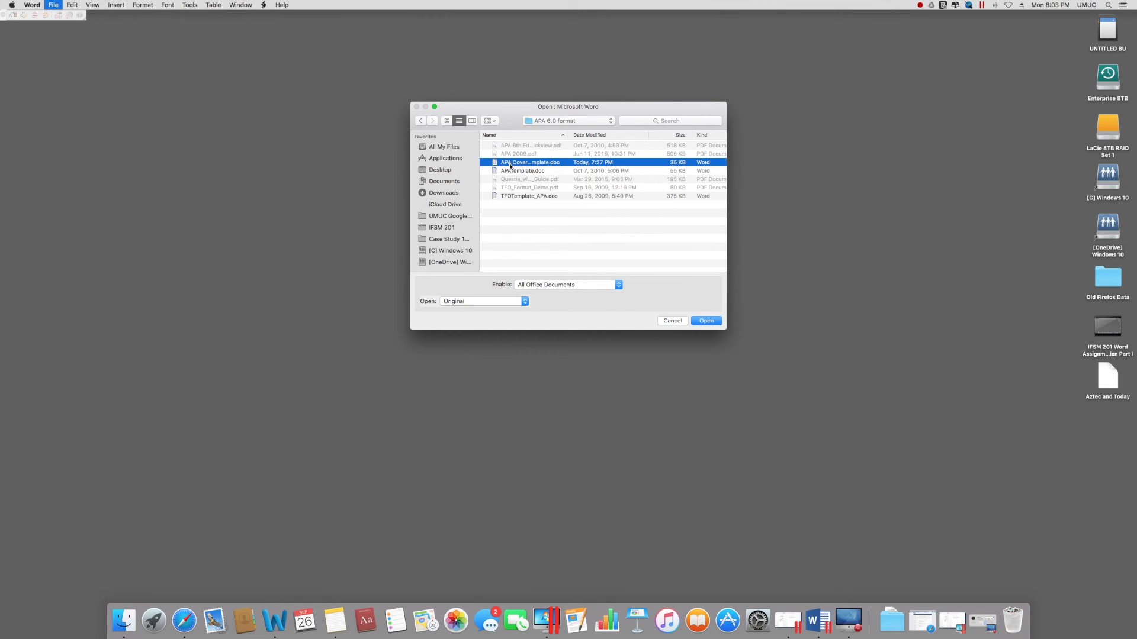
double_click(509, 166)
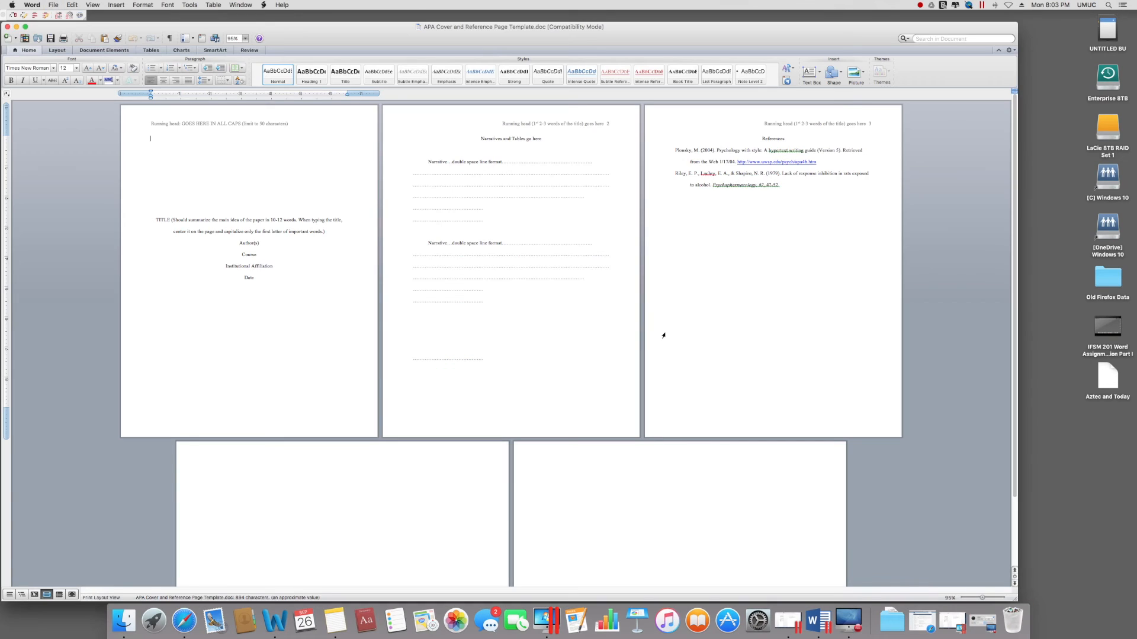
Step: Zoom to 284% and add a Section Break (Next Page) before 'Narratives and Tables go here'
click(993, 598)
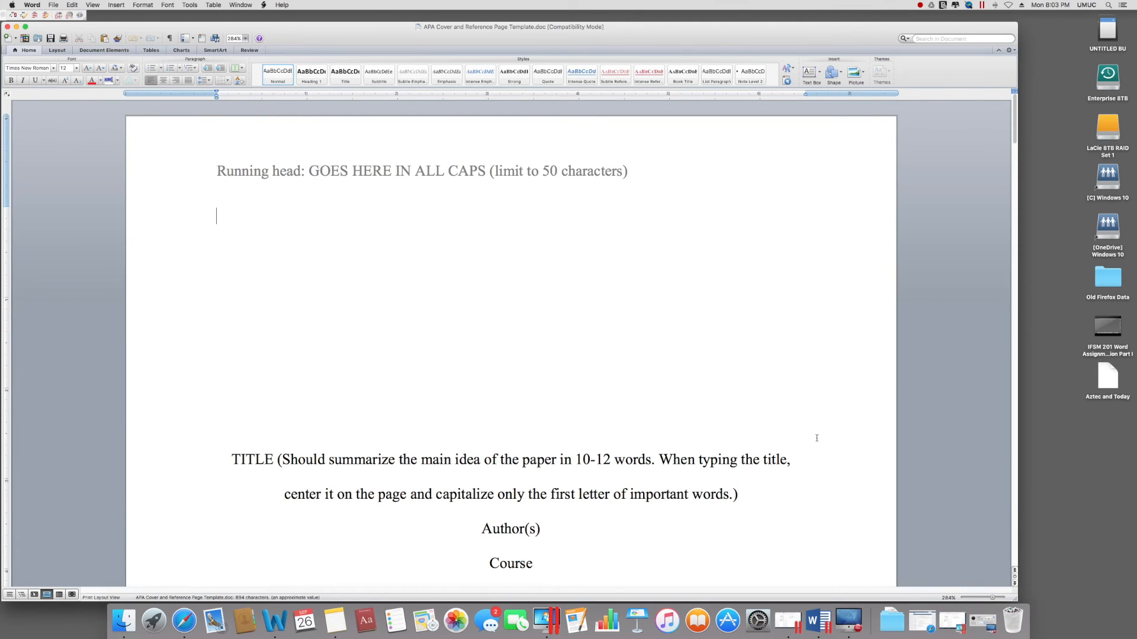
scroll(817, 438, down, 15)
scroll(816, 438, up, 5)
scroll(816, 438, down, 5)
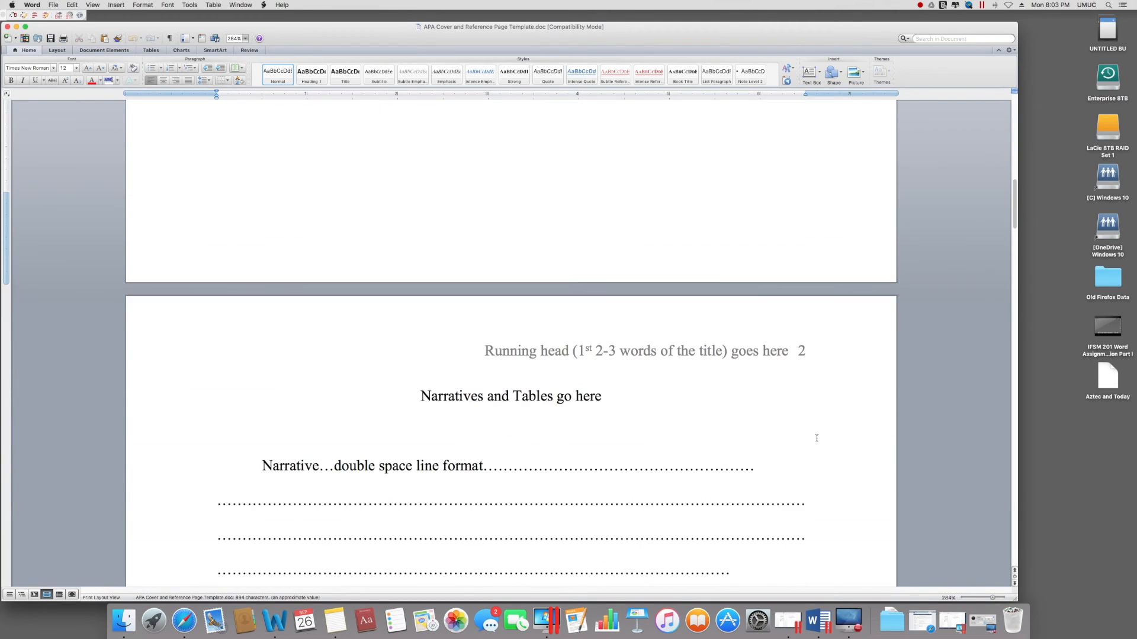
click(421, 398)
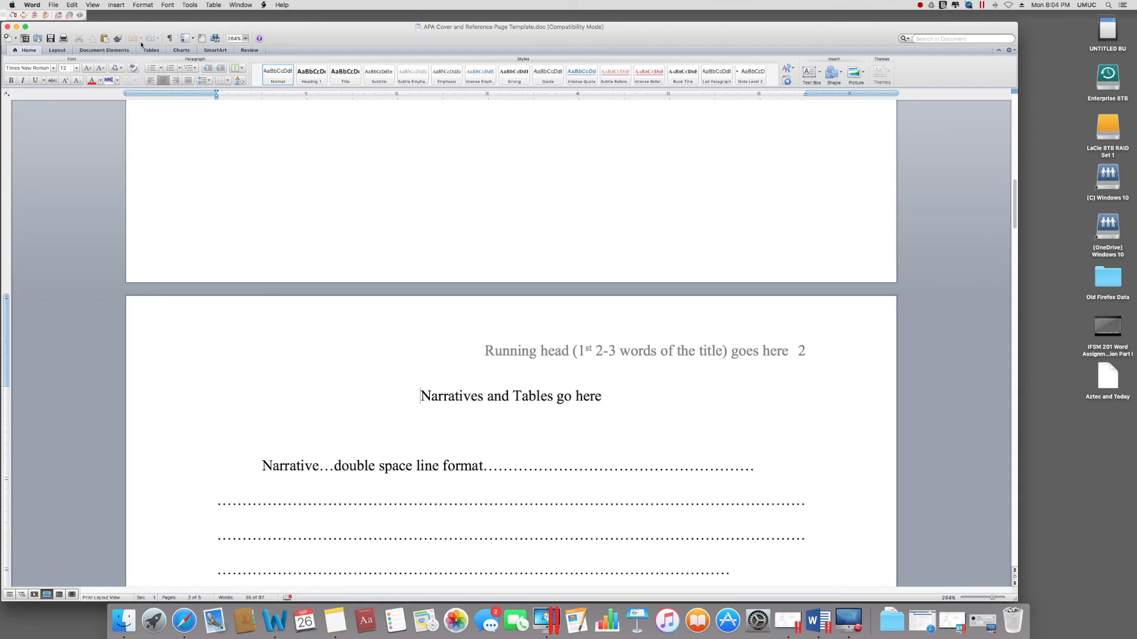
click(117, 4)
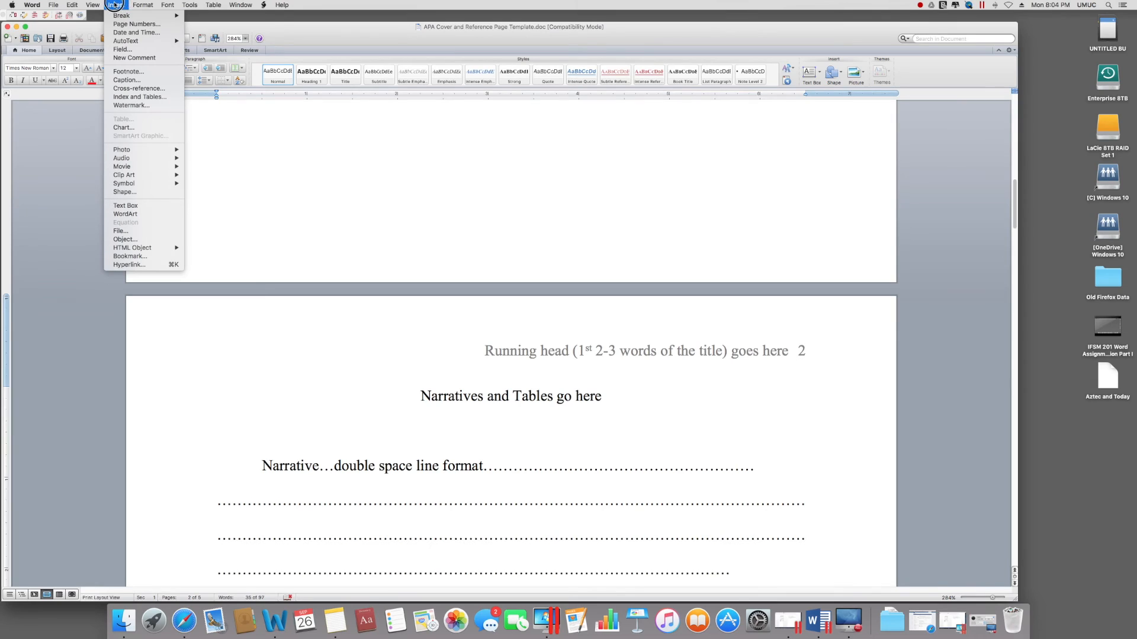
mouse_move(121, 16)
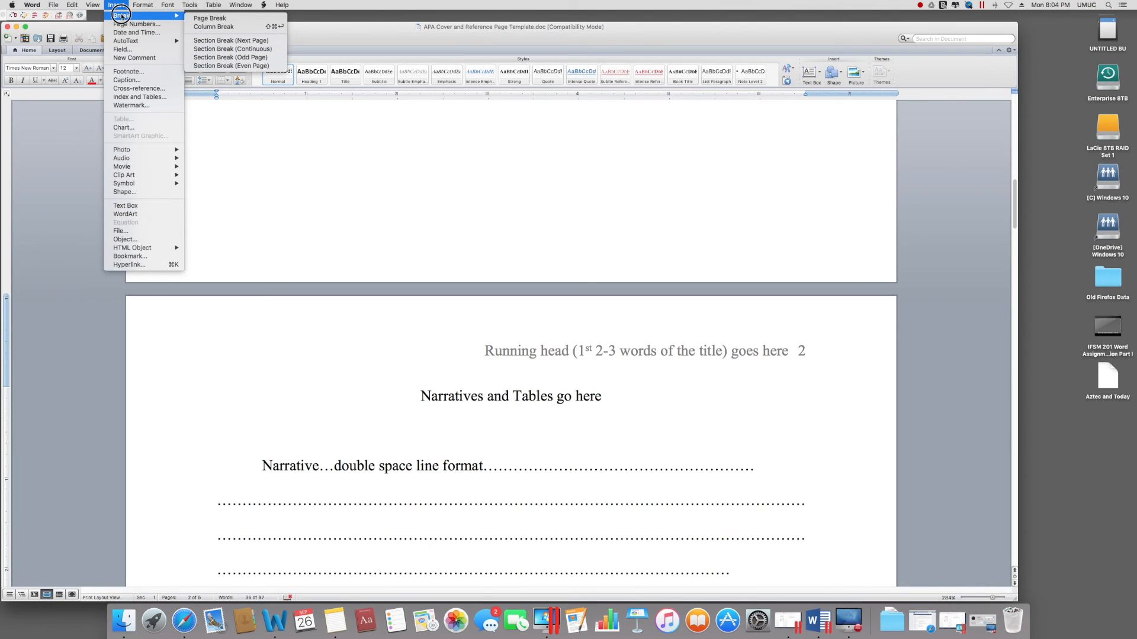
click(216, 41)
scroll(477, 342, down, 5)
scroll(477, 342, down, 5)
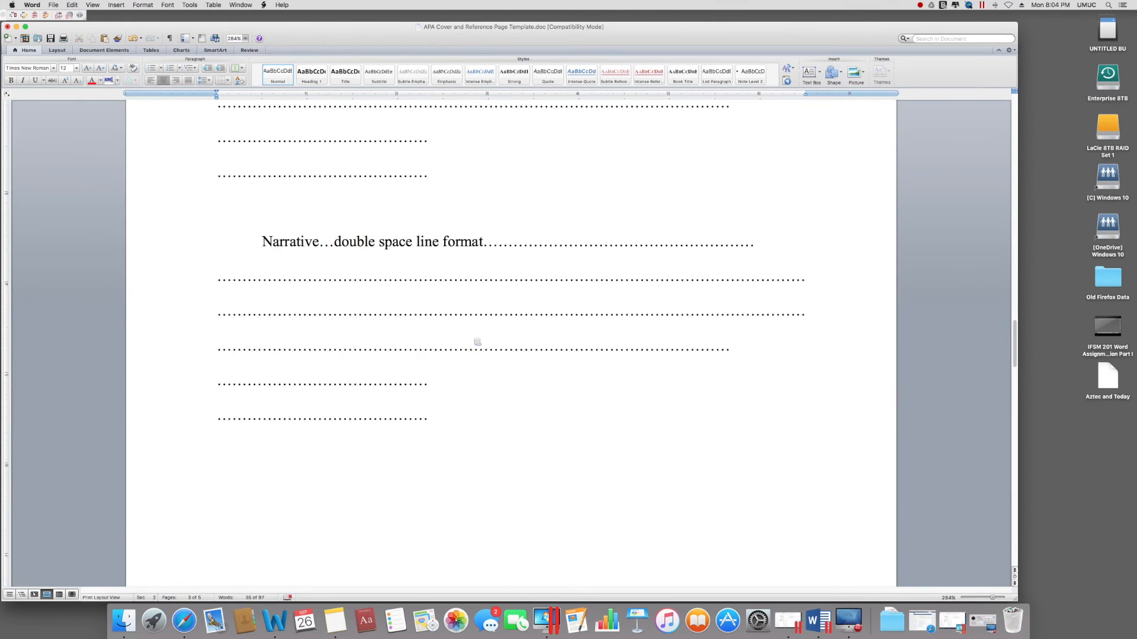
Step: Remove the blank page so the Narratives heading starts page 2, then open File > Open Recent
scroll(473, 338, up, 1)
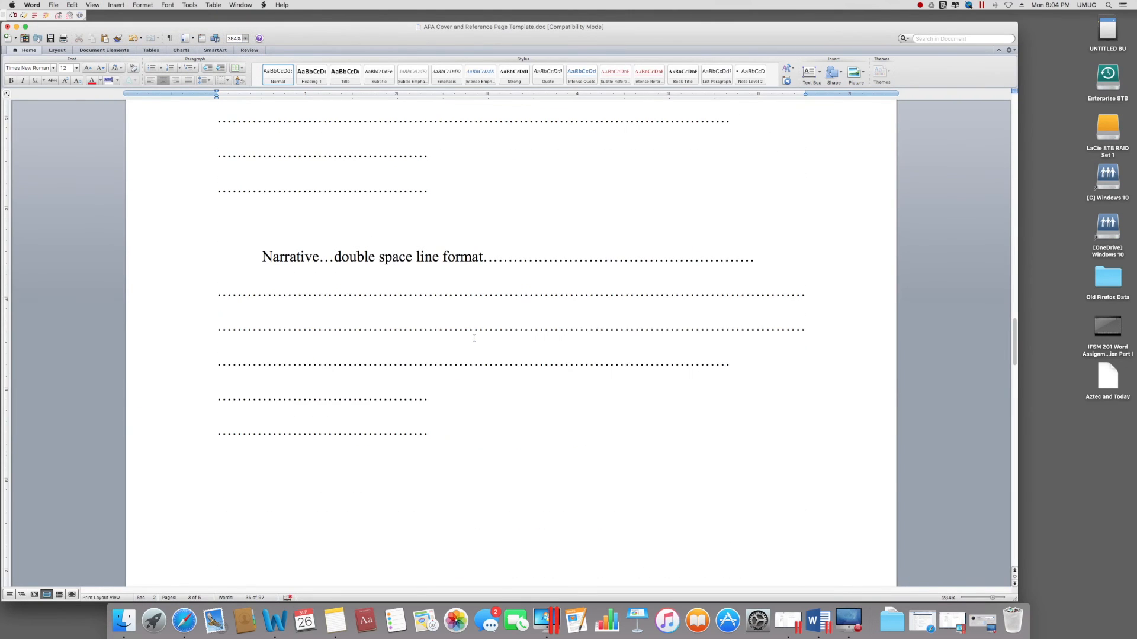
click(981, 599)
click(453, 159)
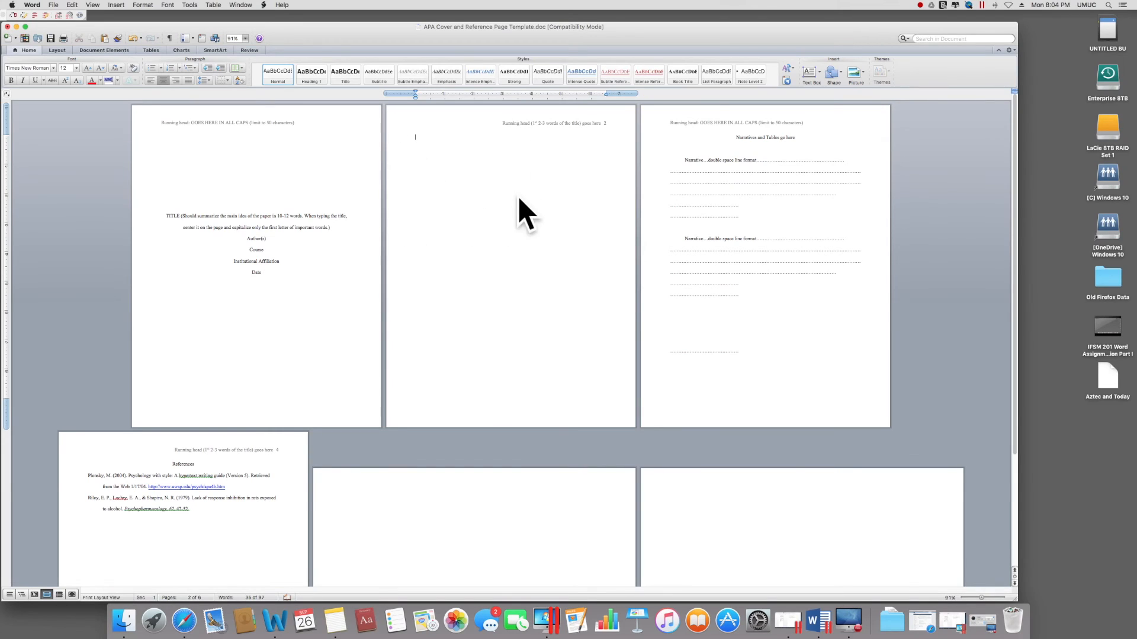
key(BackSpace)
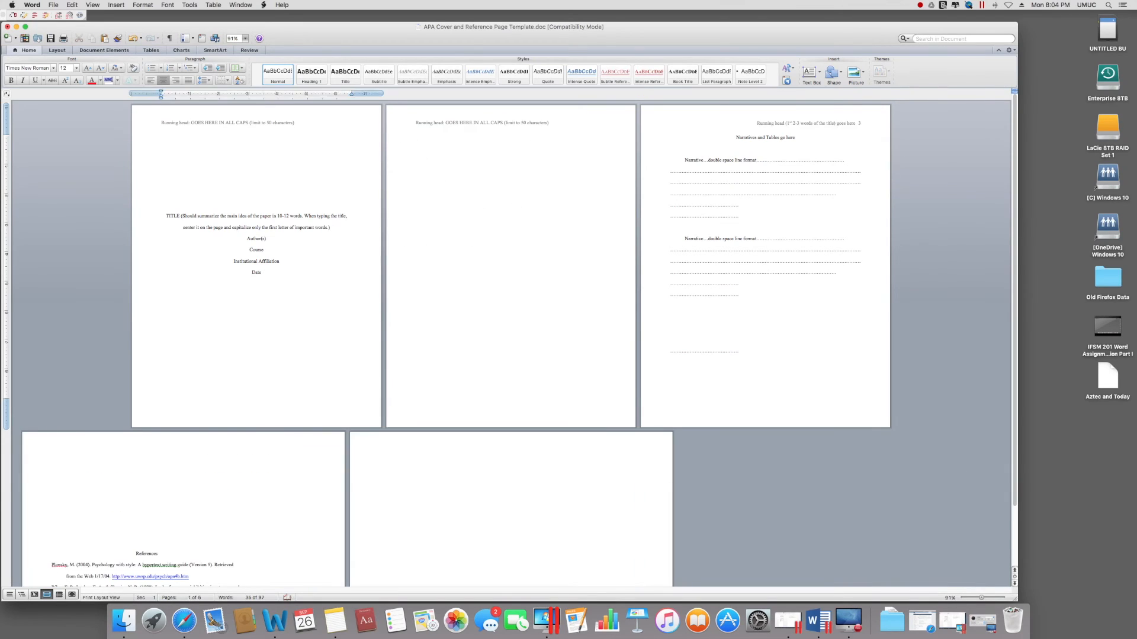
key(BackSpace)
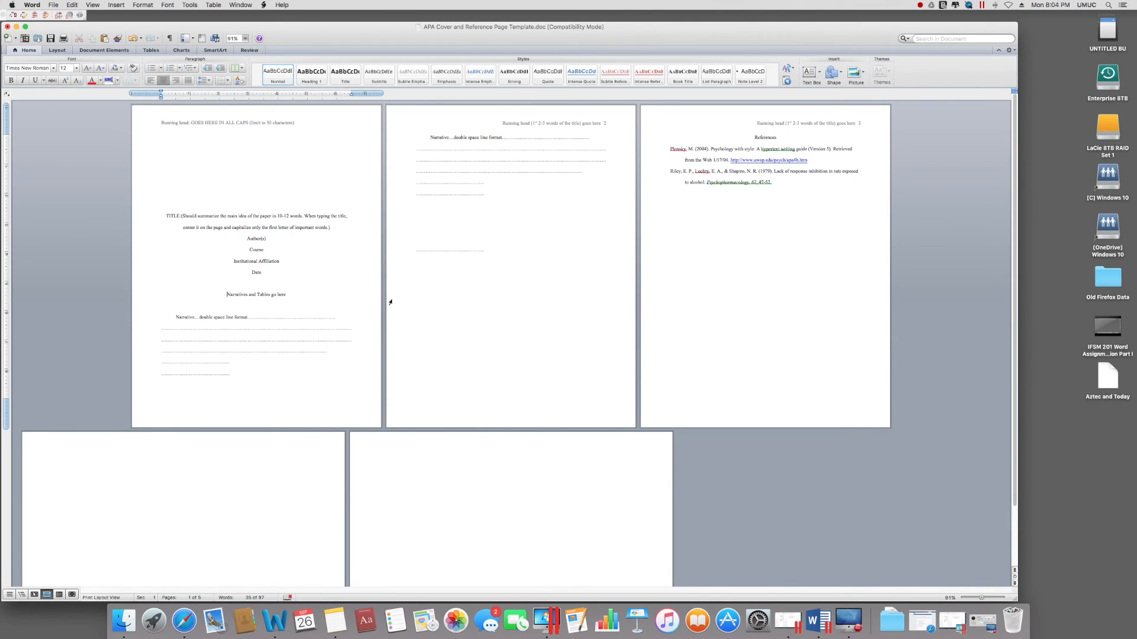
key(super+z)
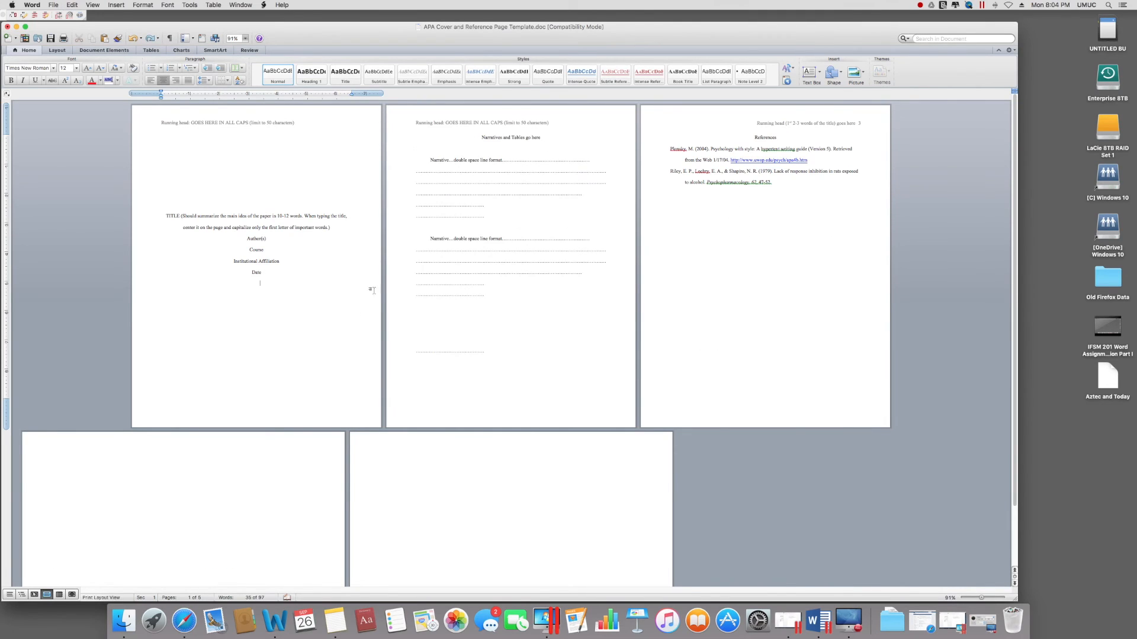
click(461, 230)
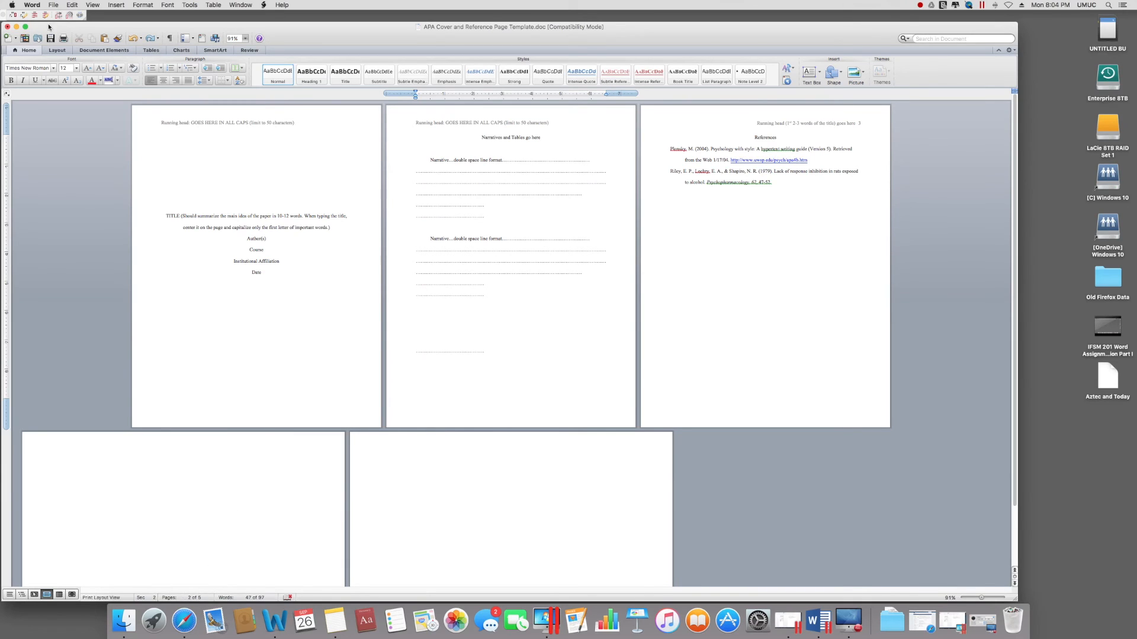
click(51, 5)
Step: Open the sample table document and select its Hardware Devices table
mouse_move(81, 49)
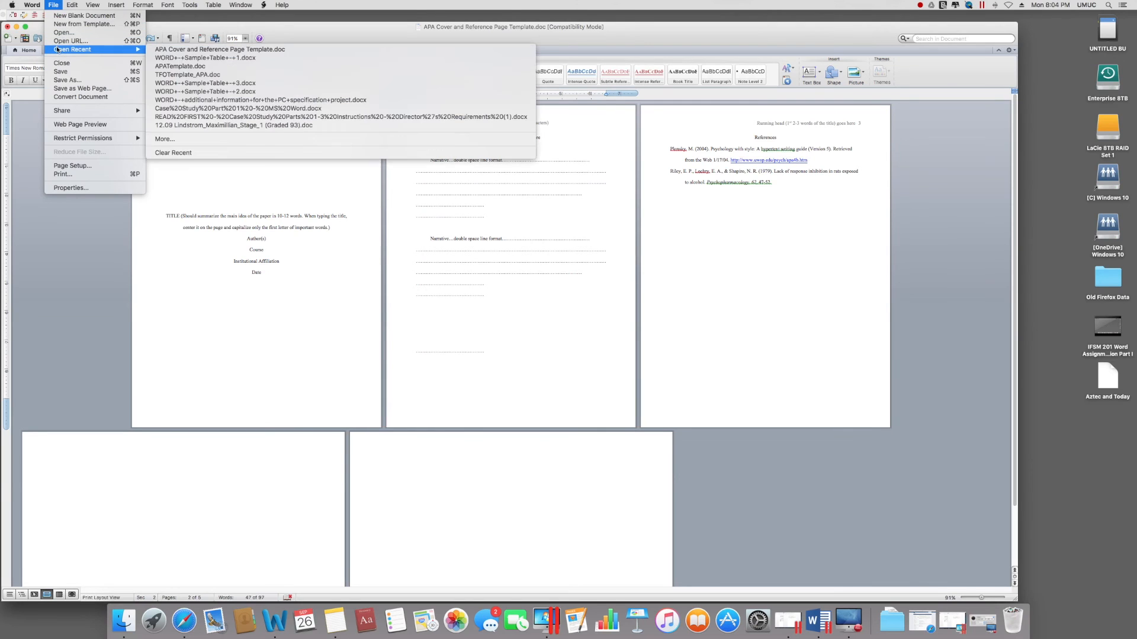
click(179, 58)
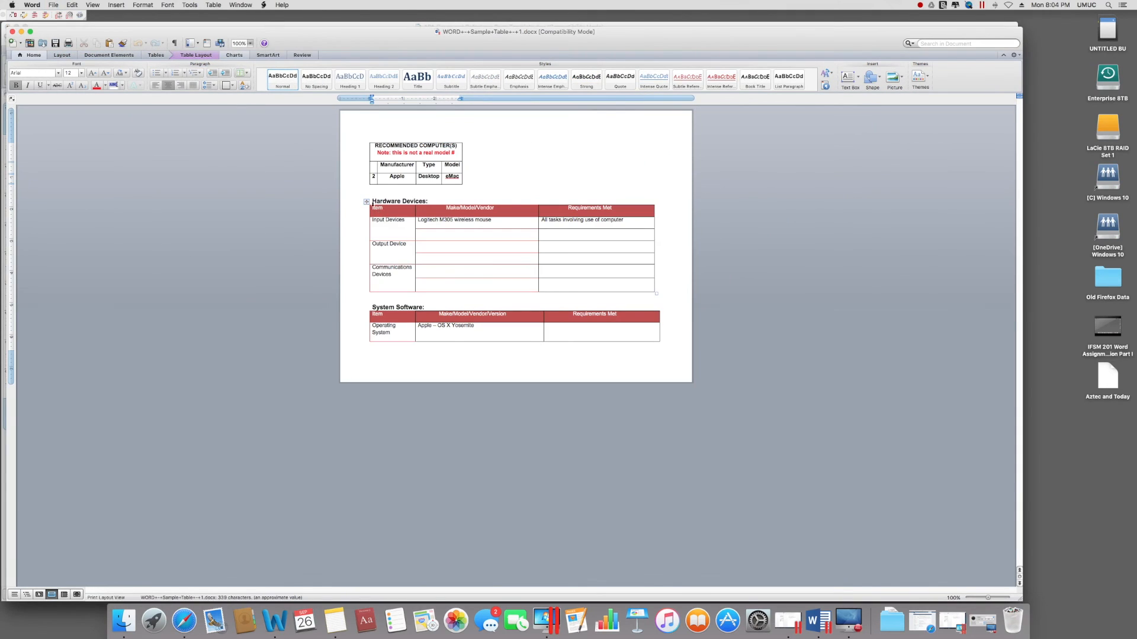
click(366, 203)
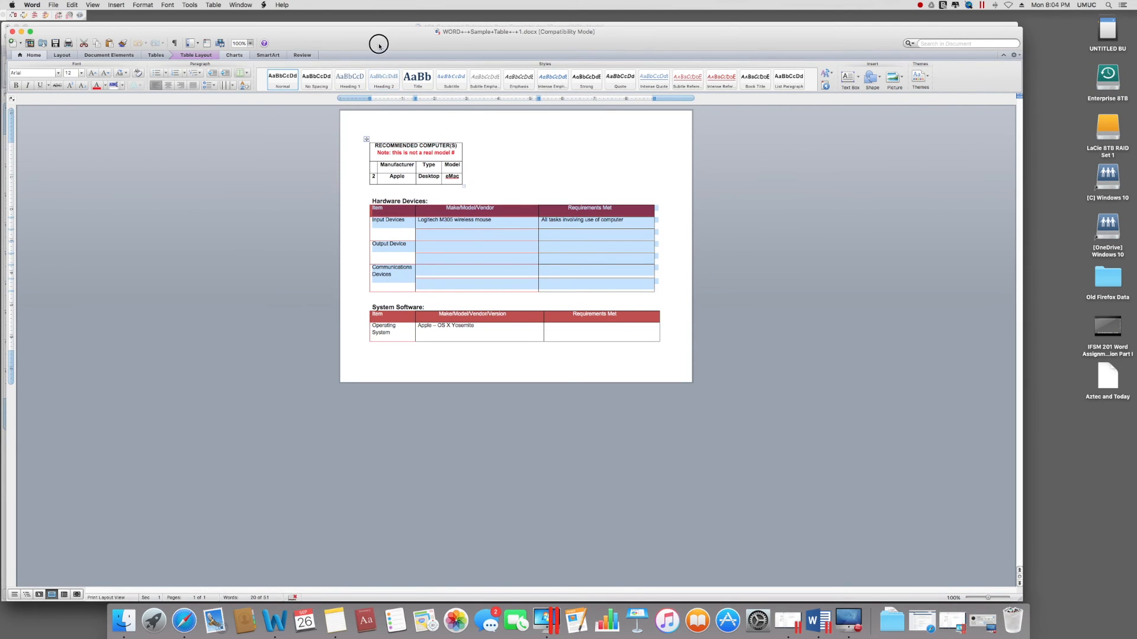
Step: Paste the Hardware Devices table onto page 2 of the APA template
drag(378, 43, 446, 353)
click(429, 229)
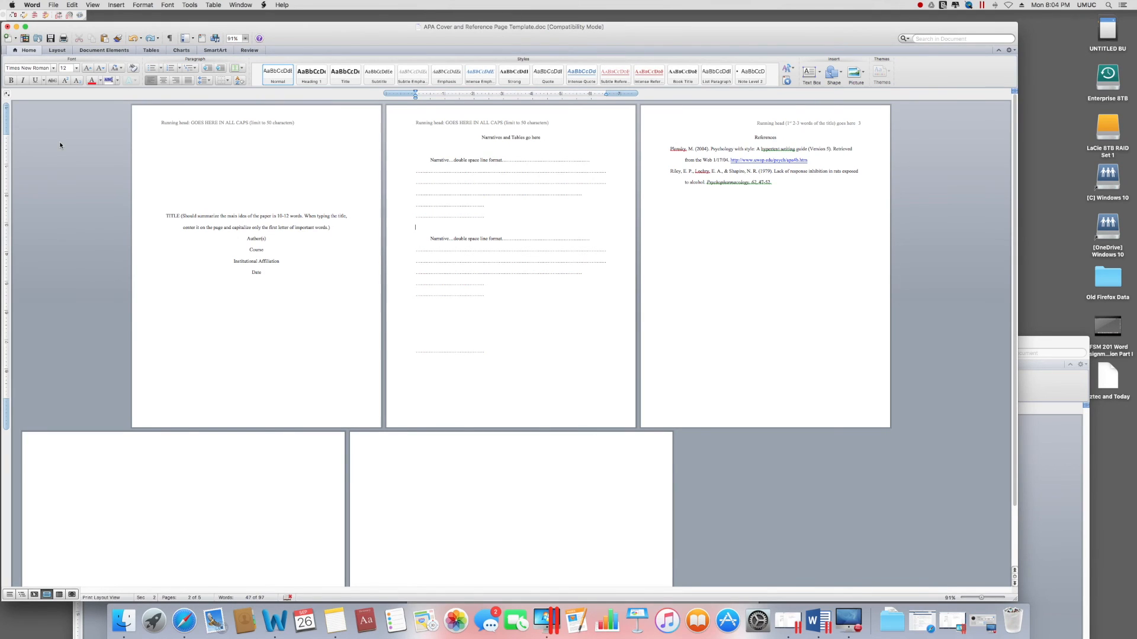
text(Item	Make/Model/Vendor	Requirements Met Input Devices	Logitech M305 wireless mouse	All tasks involving use of computer Output Device Communications Devices)
click(553, 214)
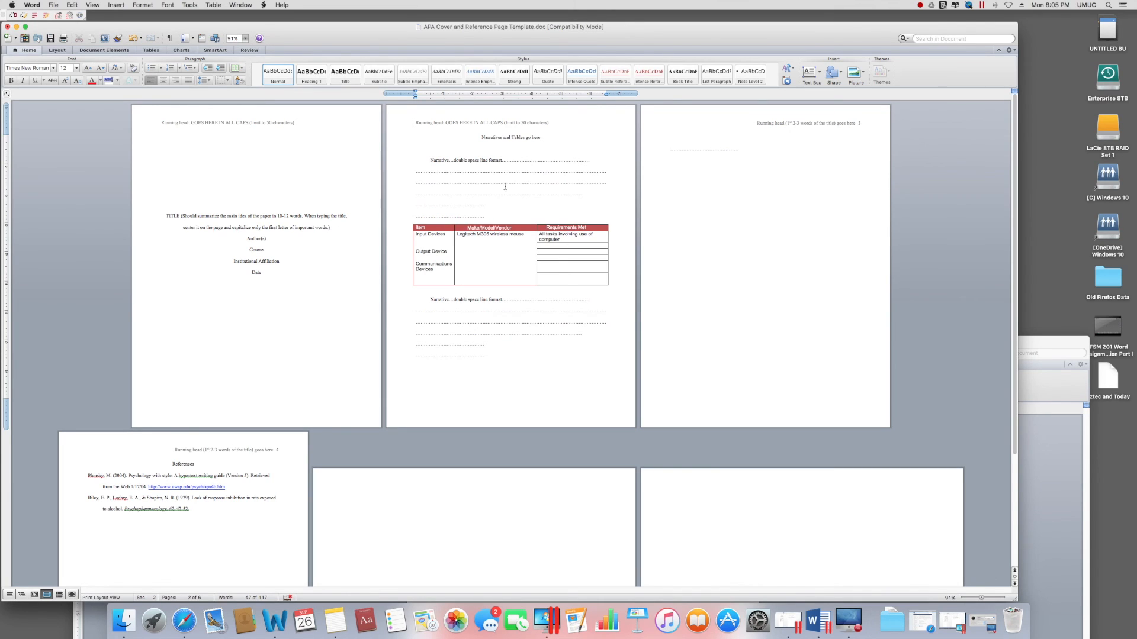
click(54, 5)
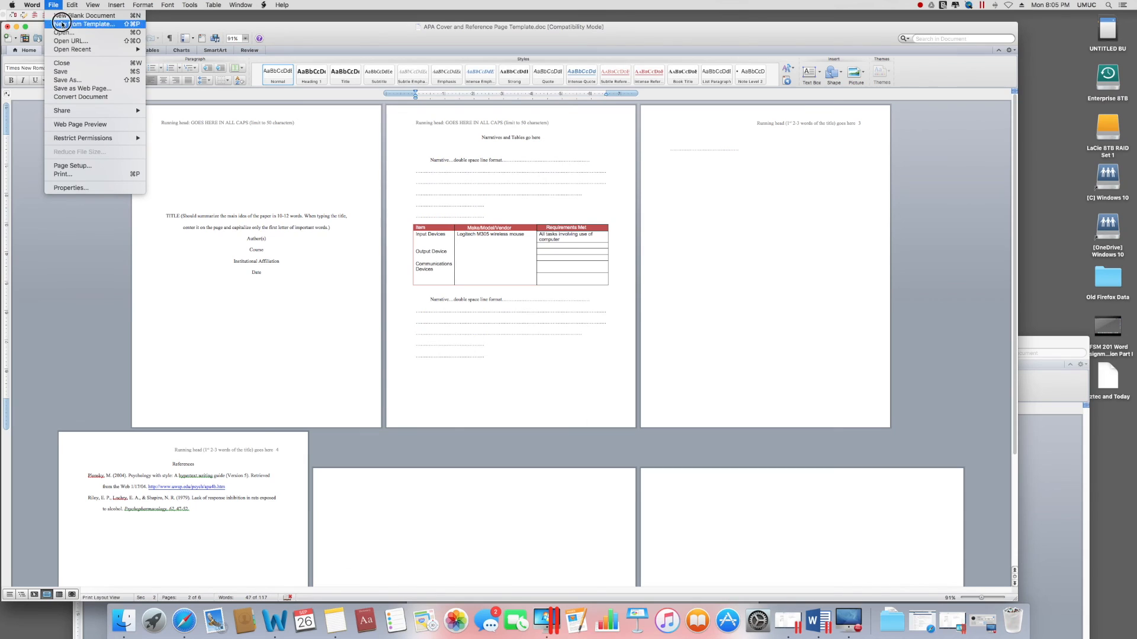
Step: In Page Setup, set the narratives section to landscape on US Letter paper
click(68, 167)
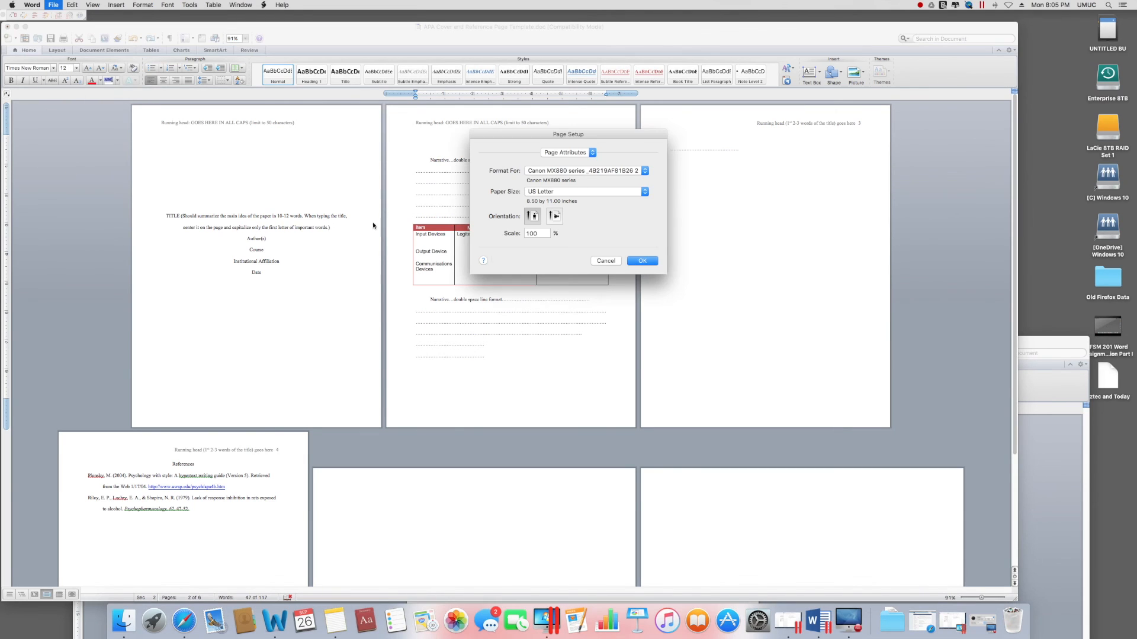
click(554, 216)
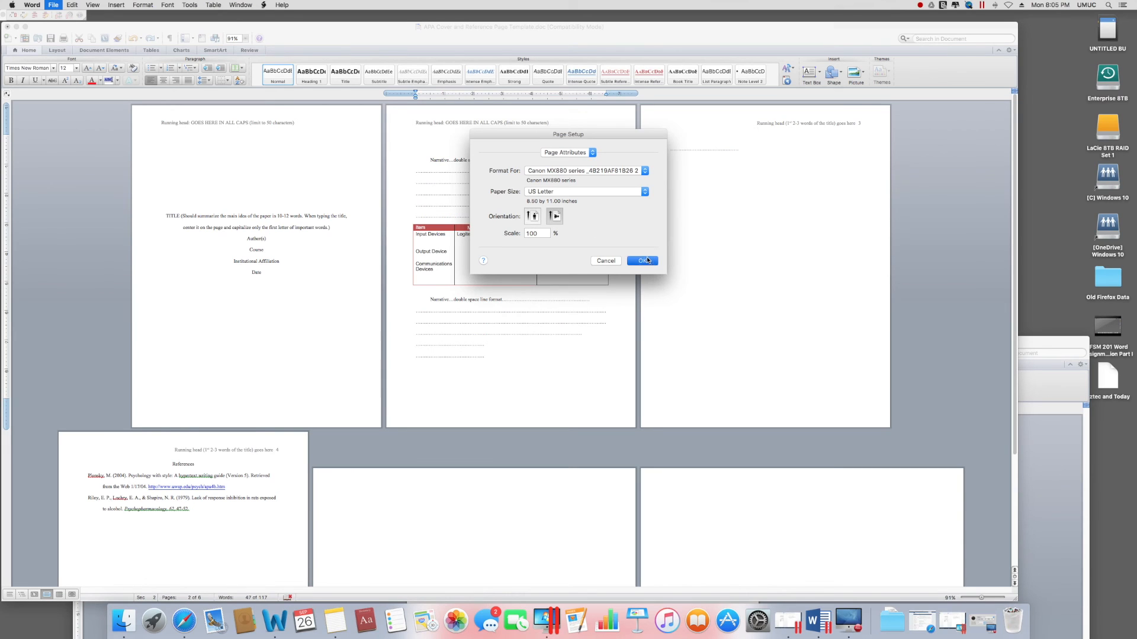
click(643, 261)
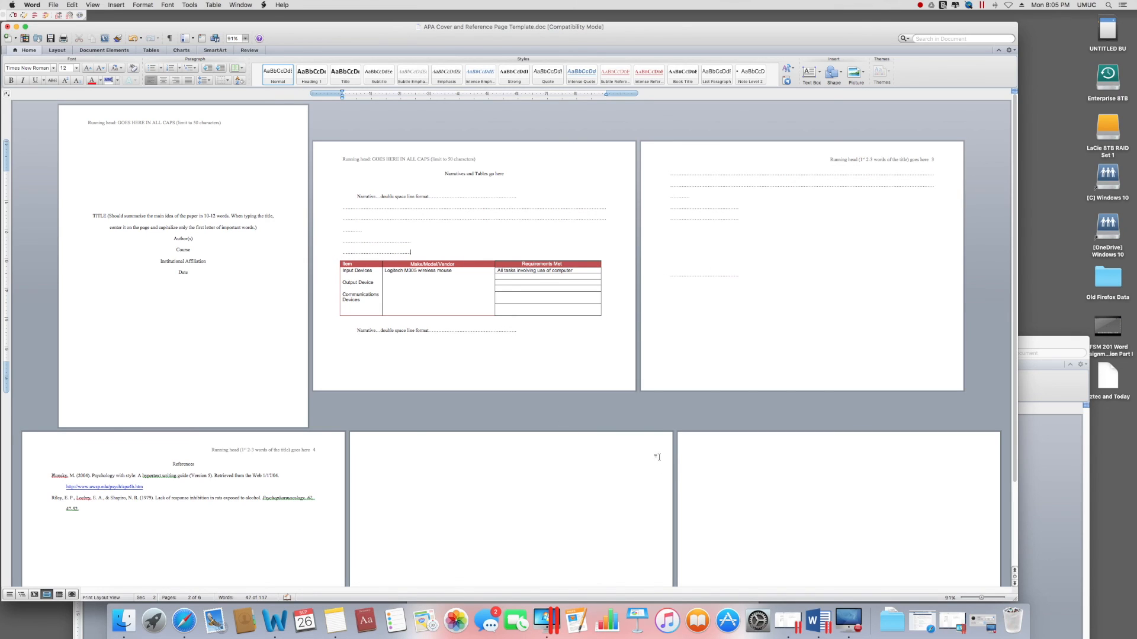
Step: Insert a Section Break (Next Page) after the narrative line below the table
click(684, 233)
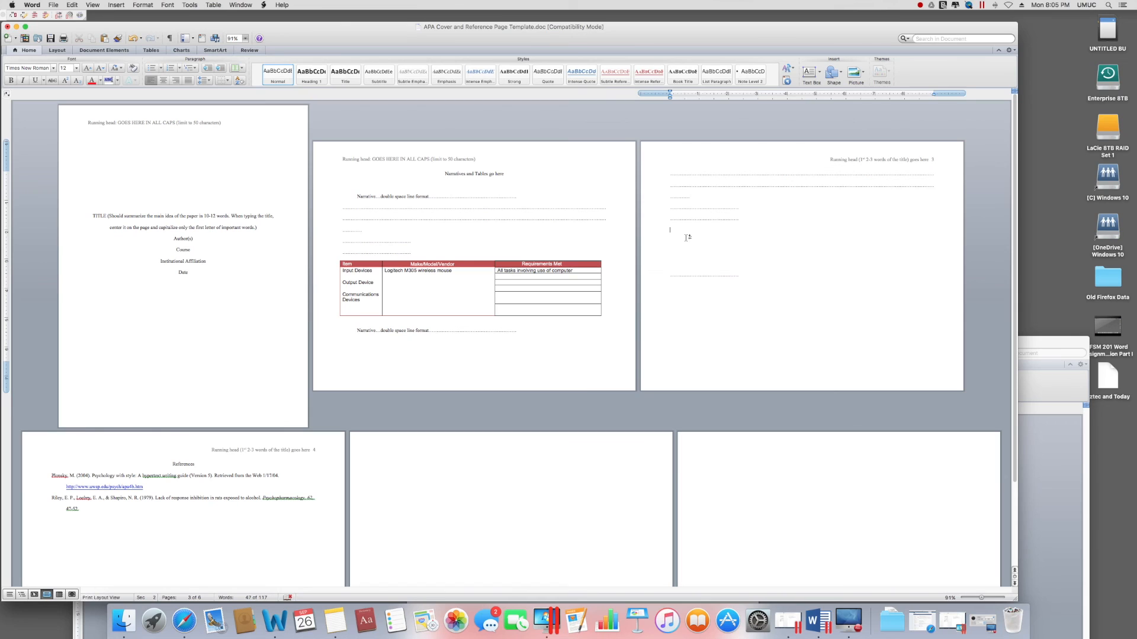
click(664, 174)
click(480, 346)
click(546, 337)
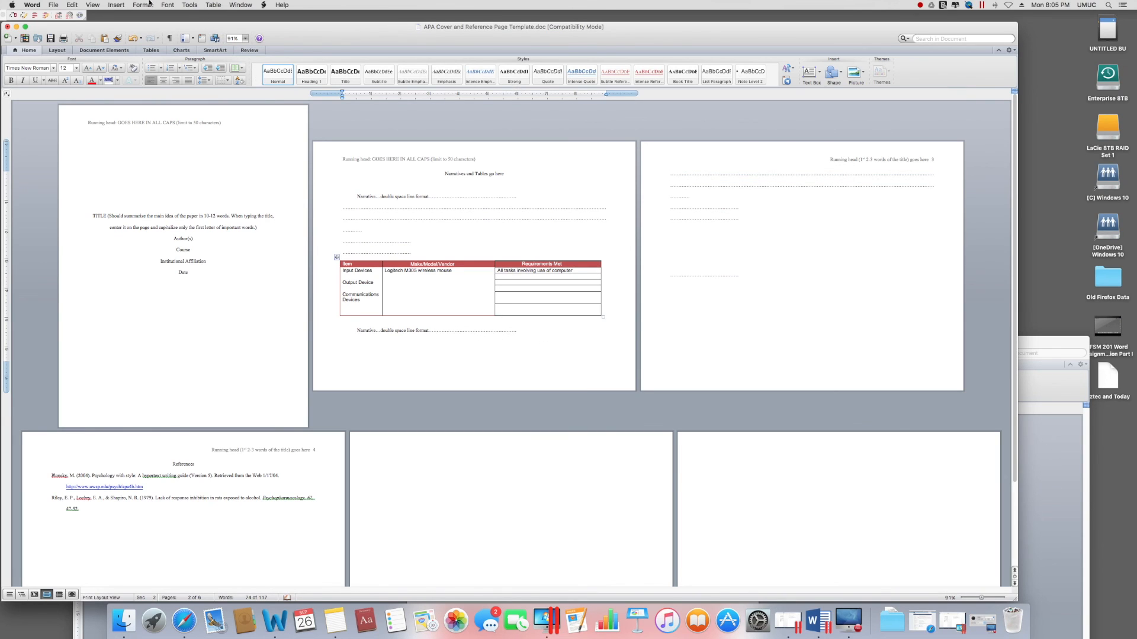
click(117, 5)
mouse_move(142, 15)
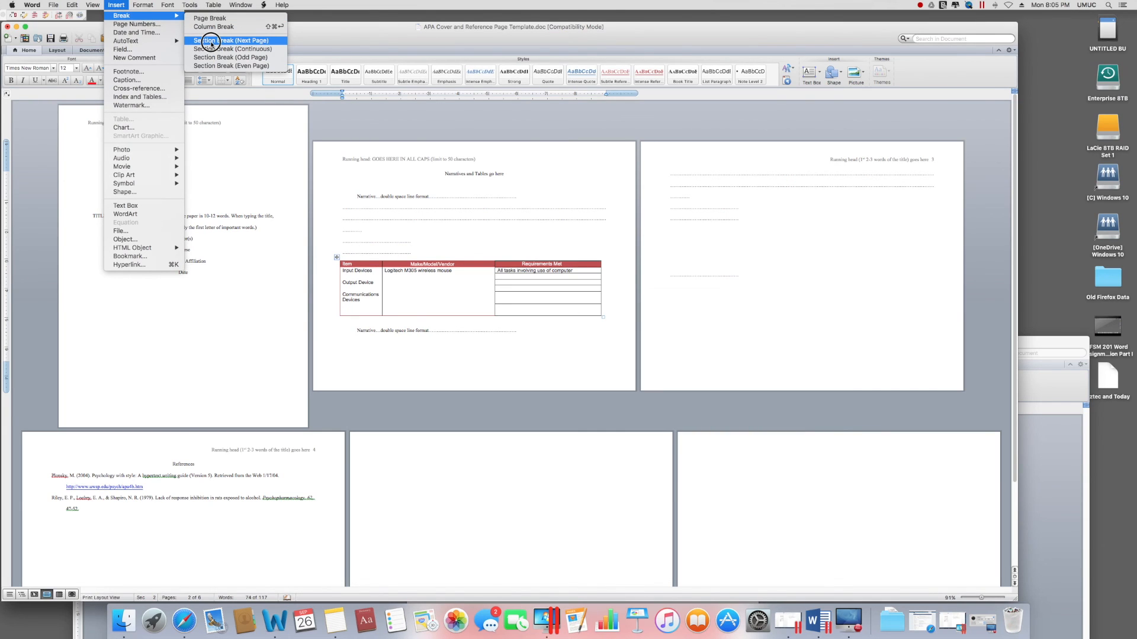
click(211, 42)
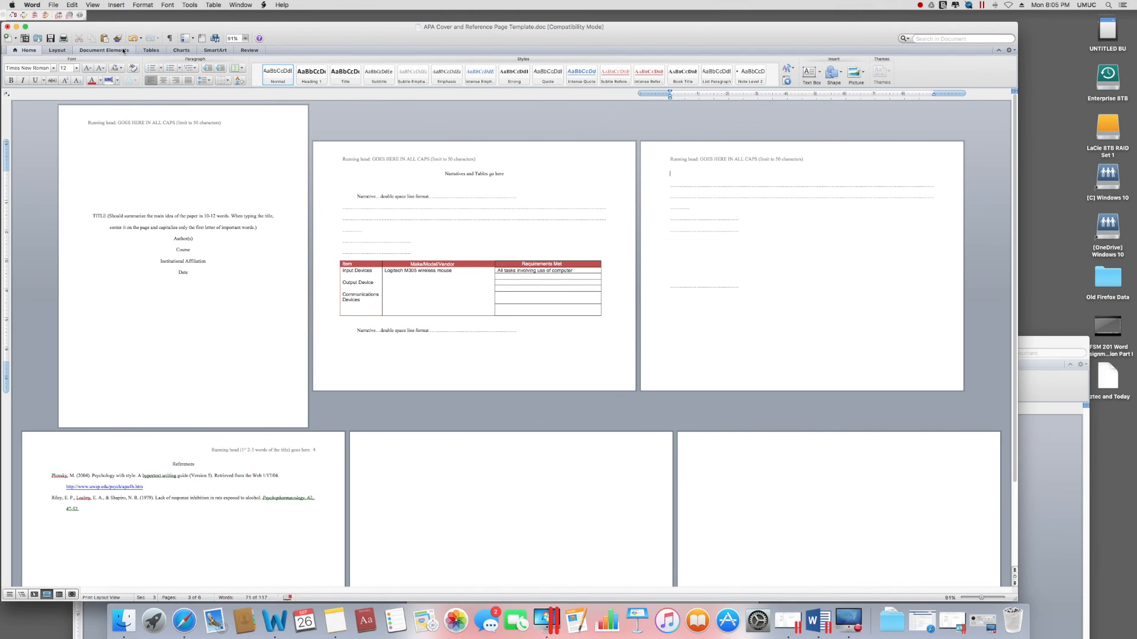
Step: Return the new section to portrait orientation through Page Setup
click(53, 4)
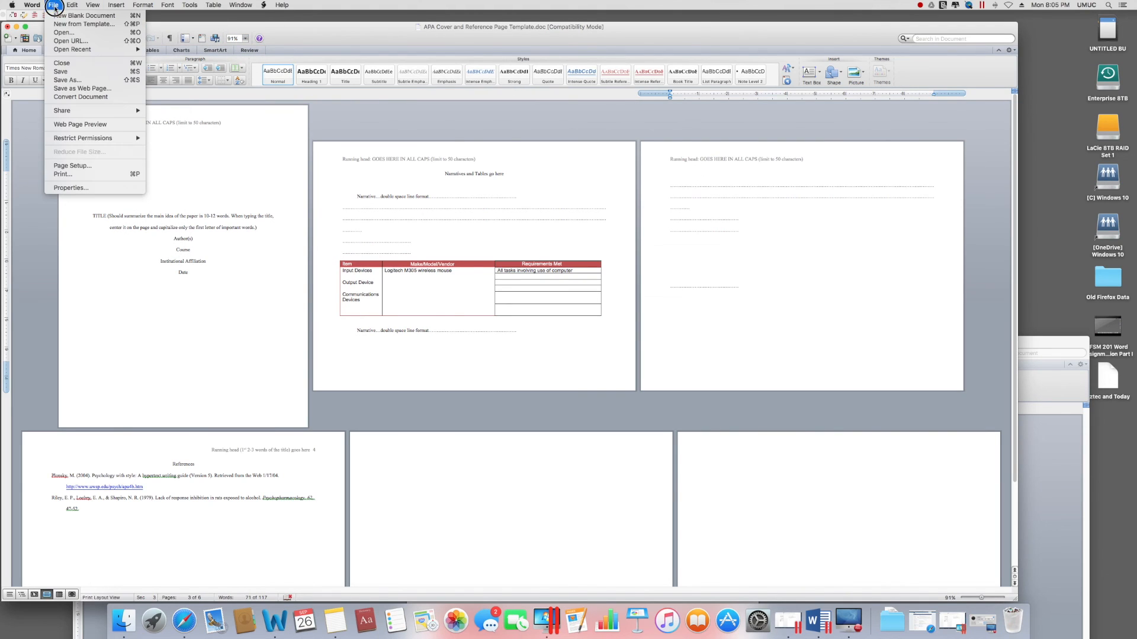
click(71, 165)
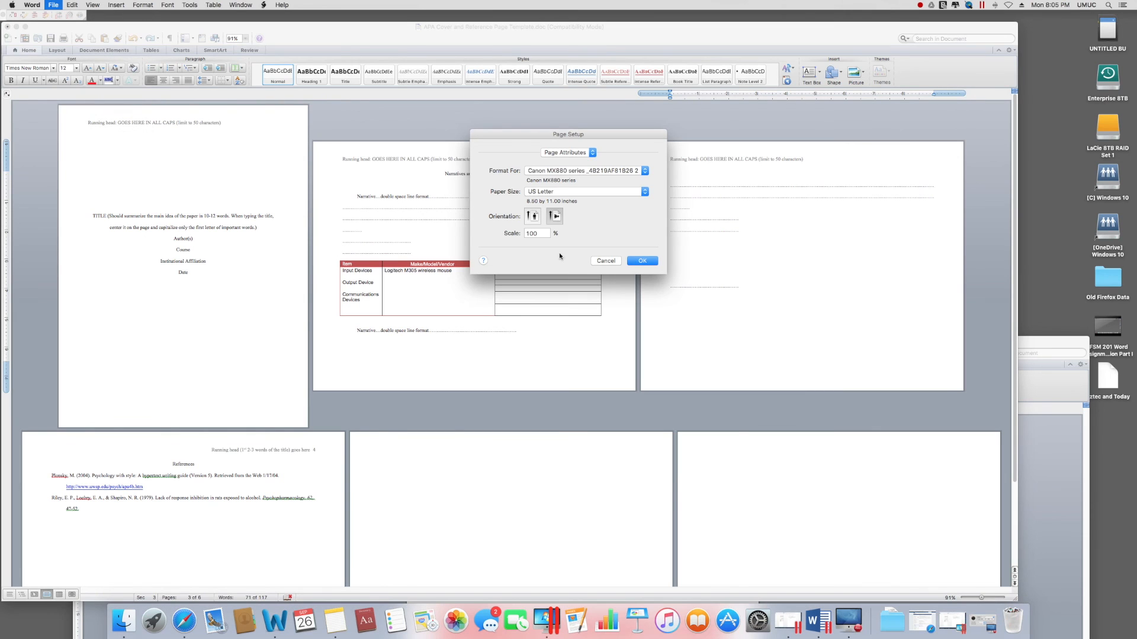
click(532, 217)
click(641, 260)
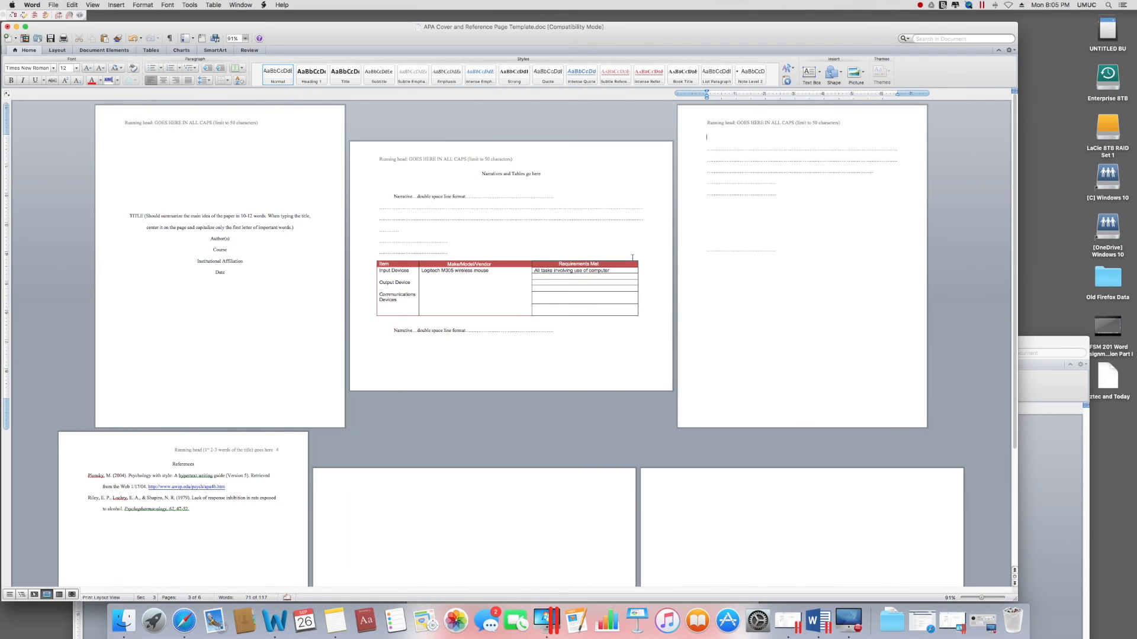
scroll(564, 429, down, 3)
scroll(565, 428, up, 2)
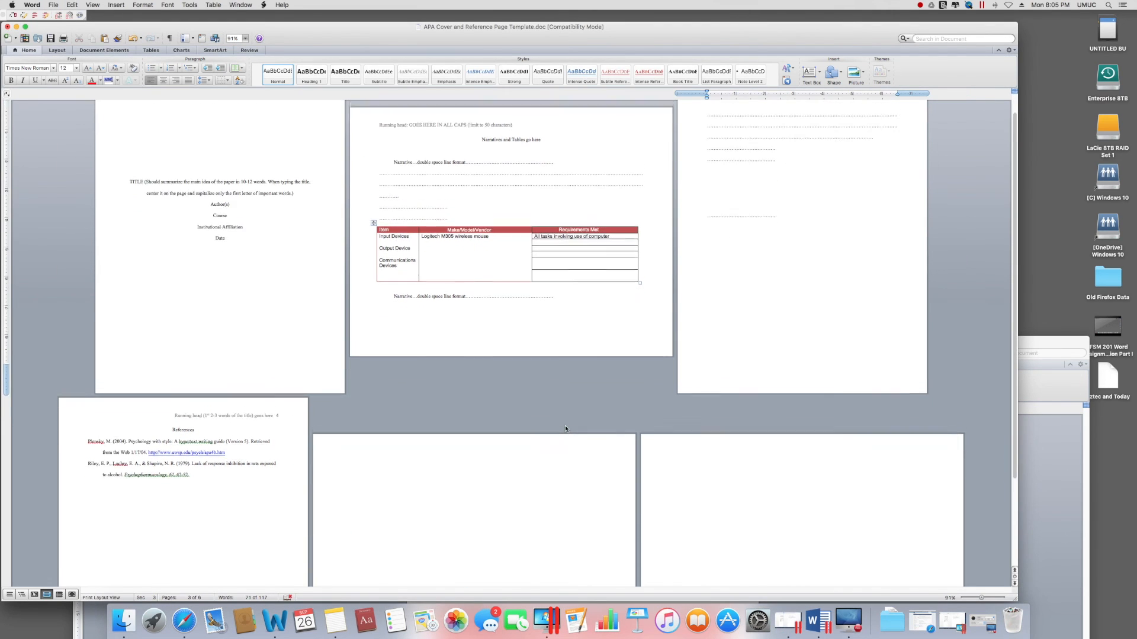
click(719, 207)
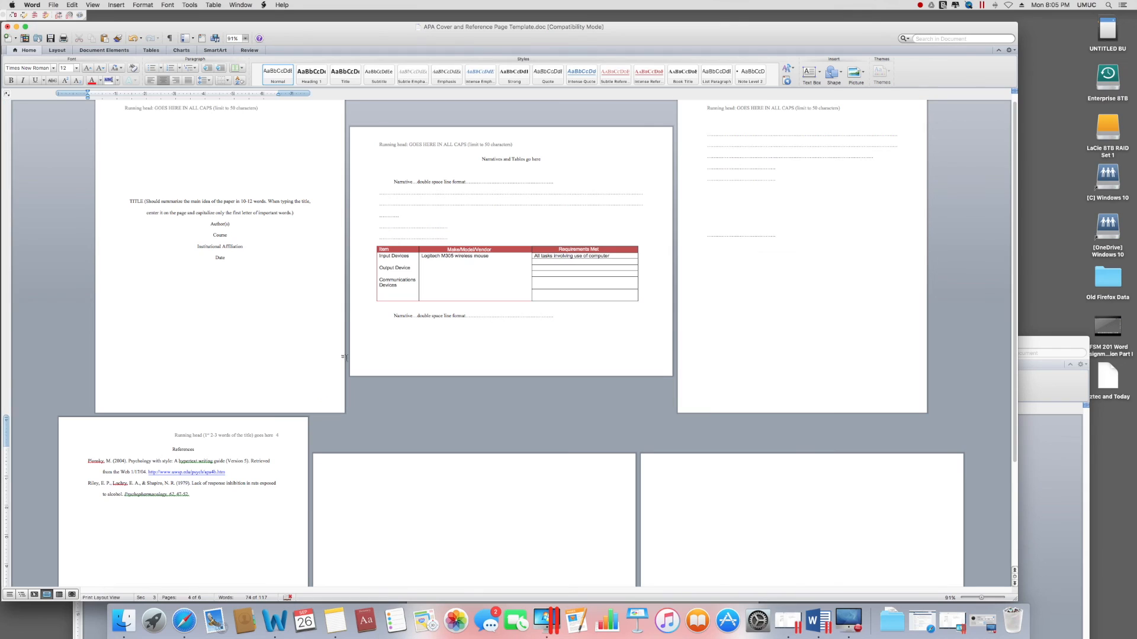
click(312, 320)
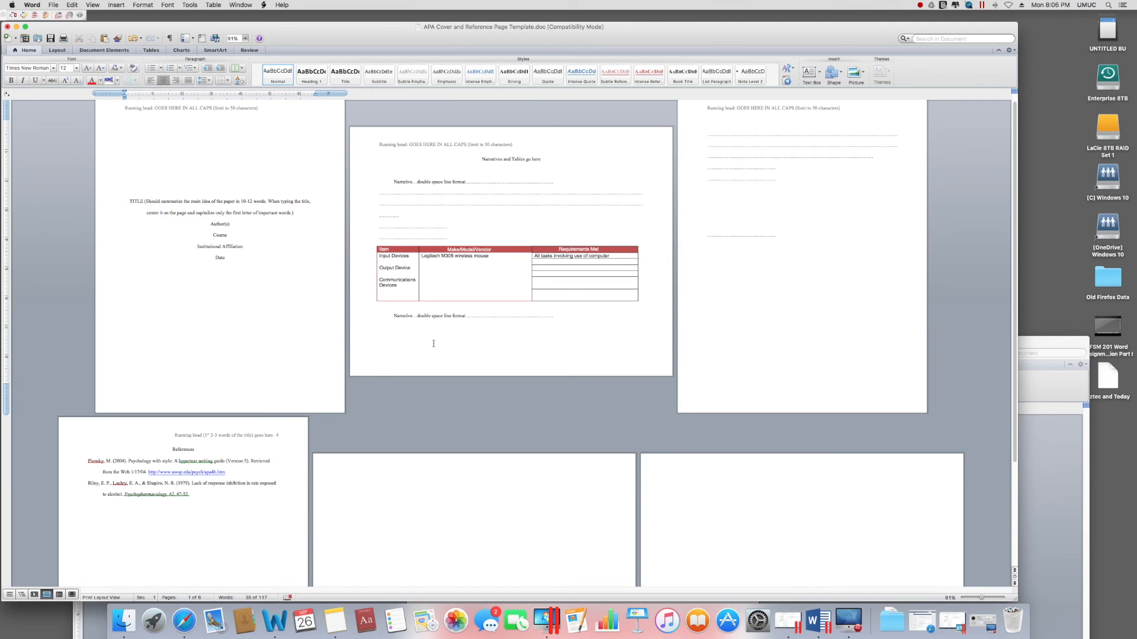
drag(163, 31, 279, 40)
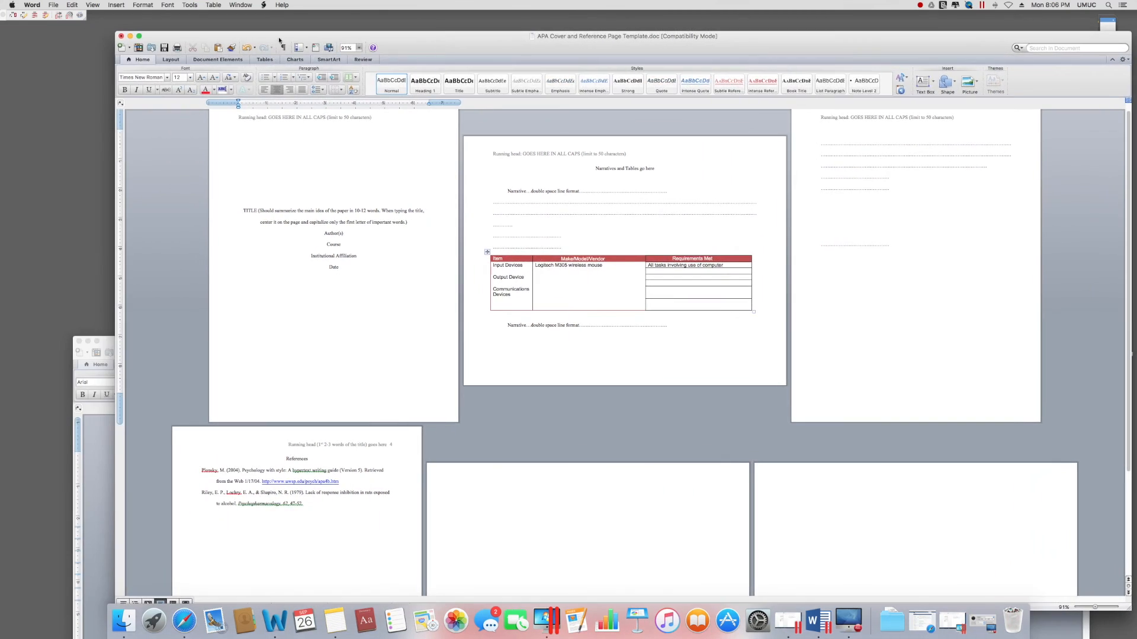